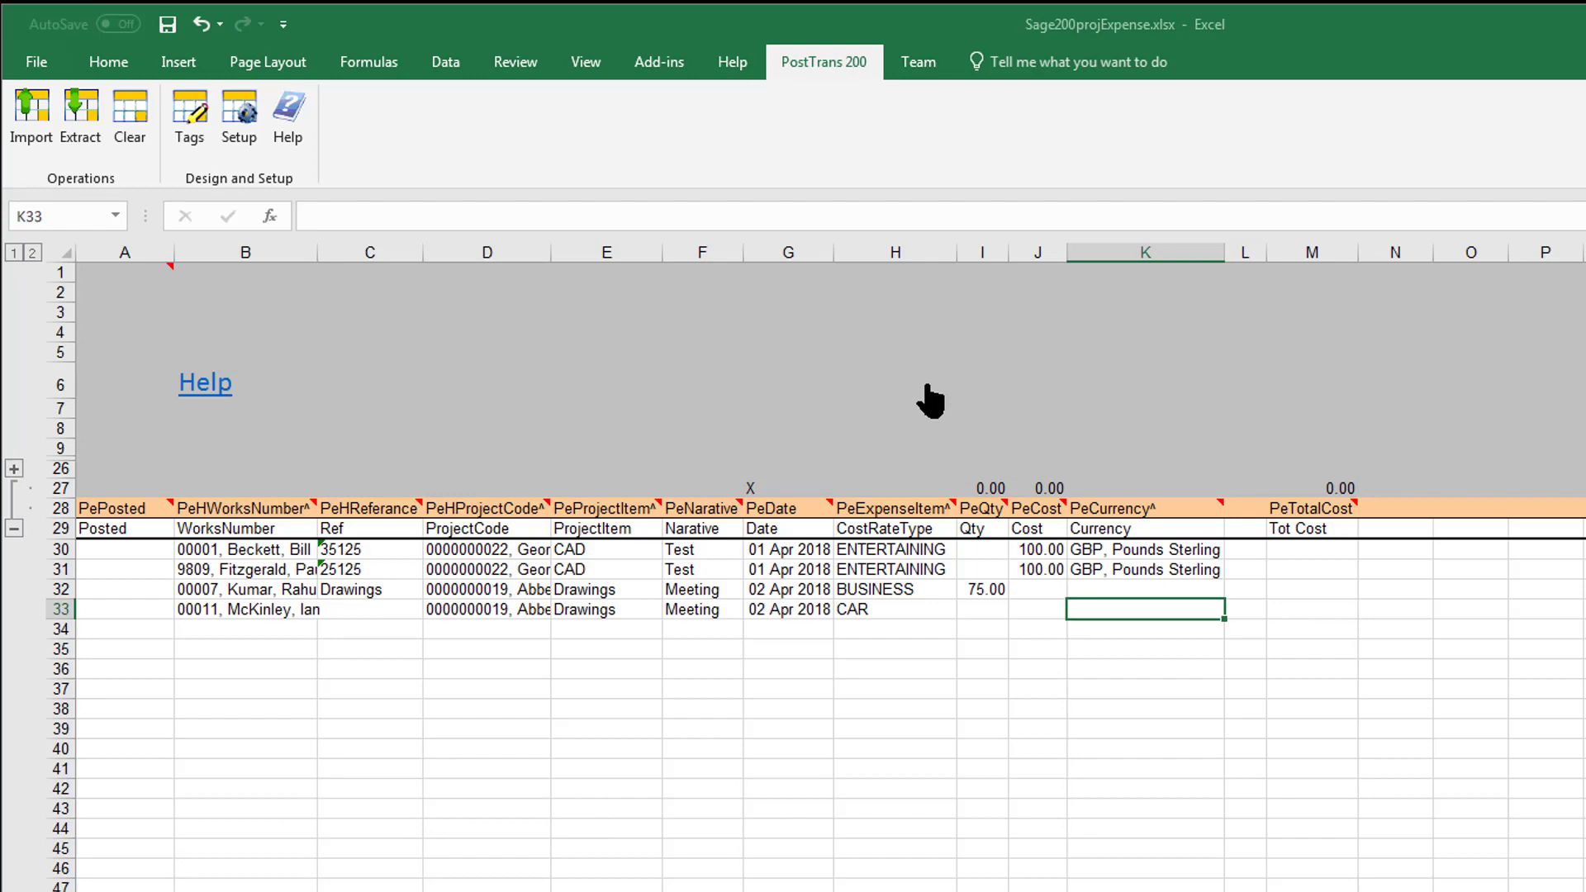
Look up 'exp' example templates in the PostTrans help, then close it
left_click(287, 124)
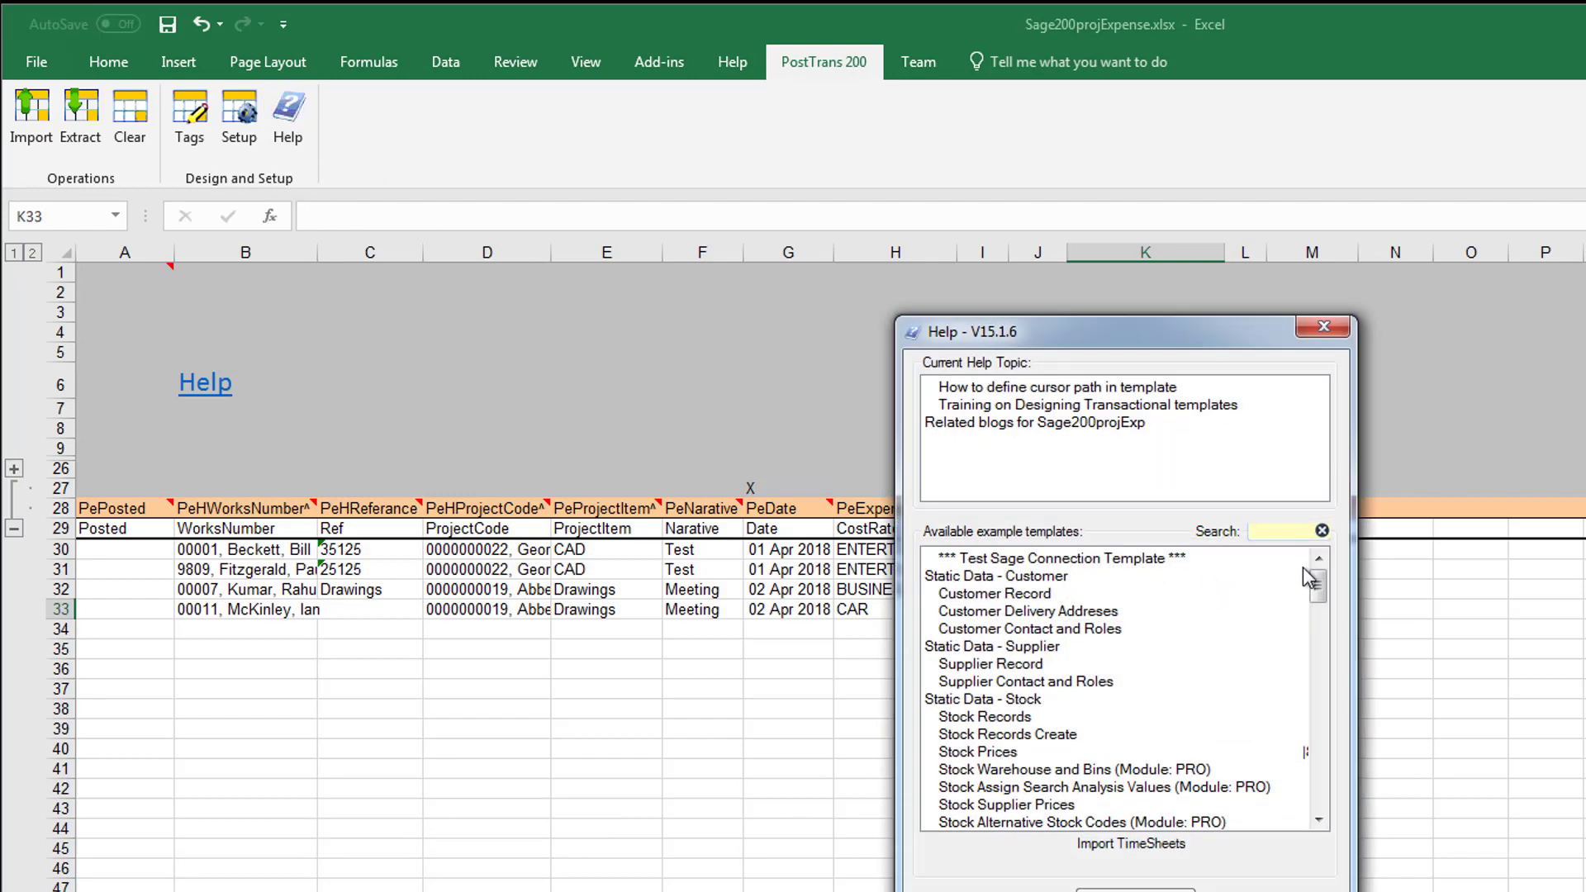
type("exp")
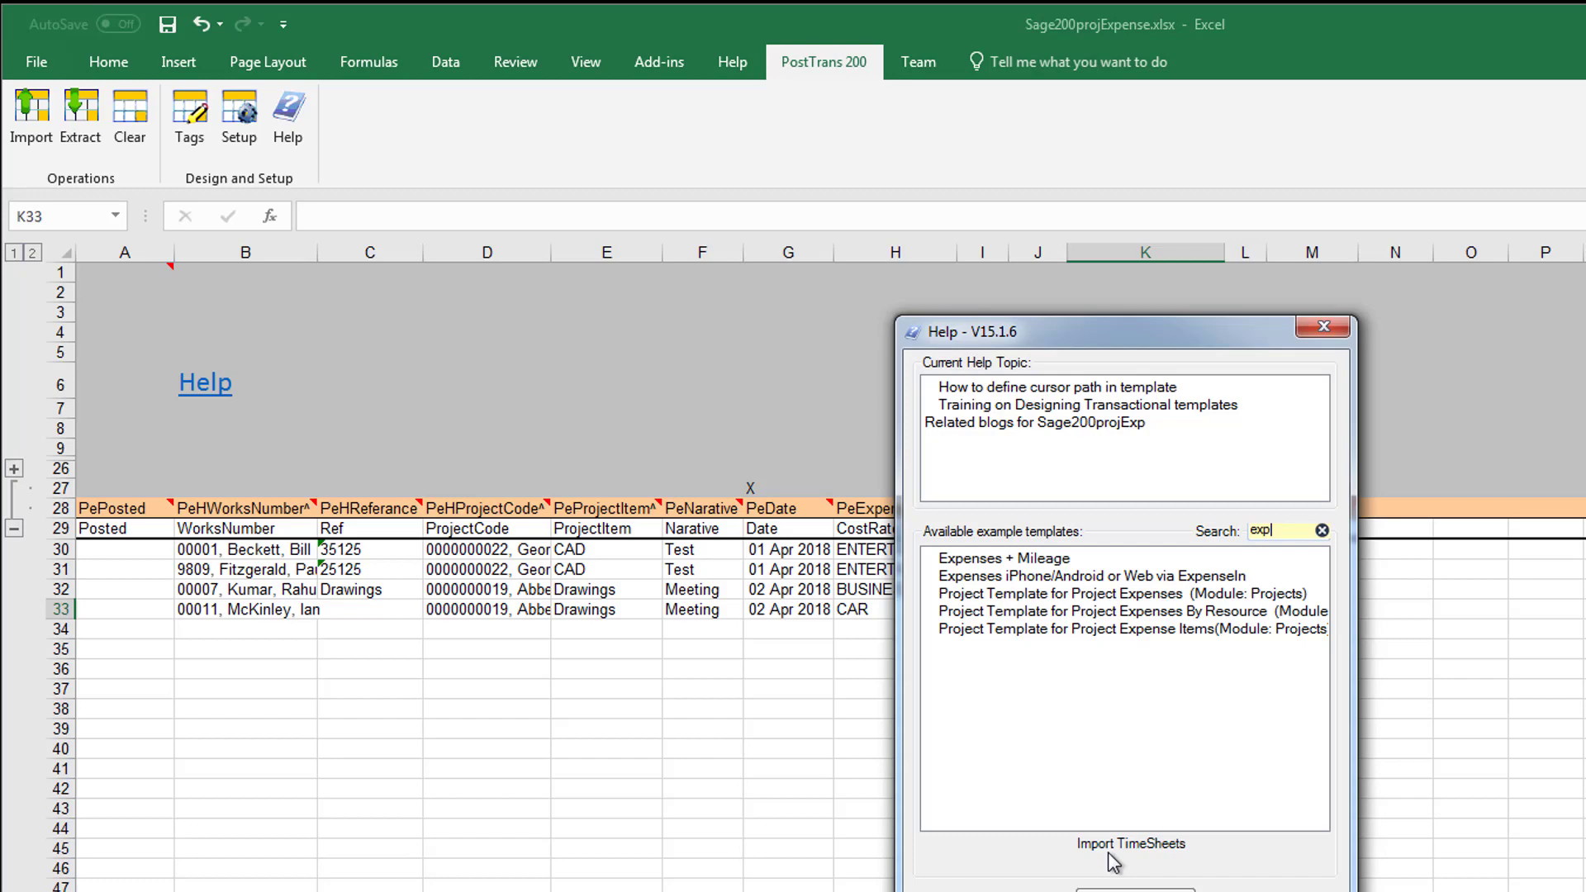
left_click(1135, 889)
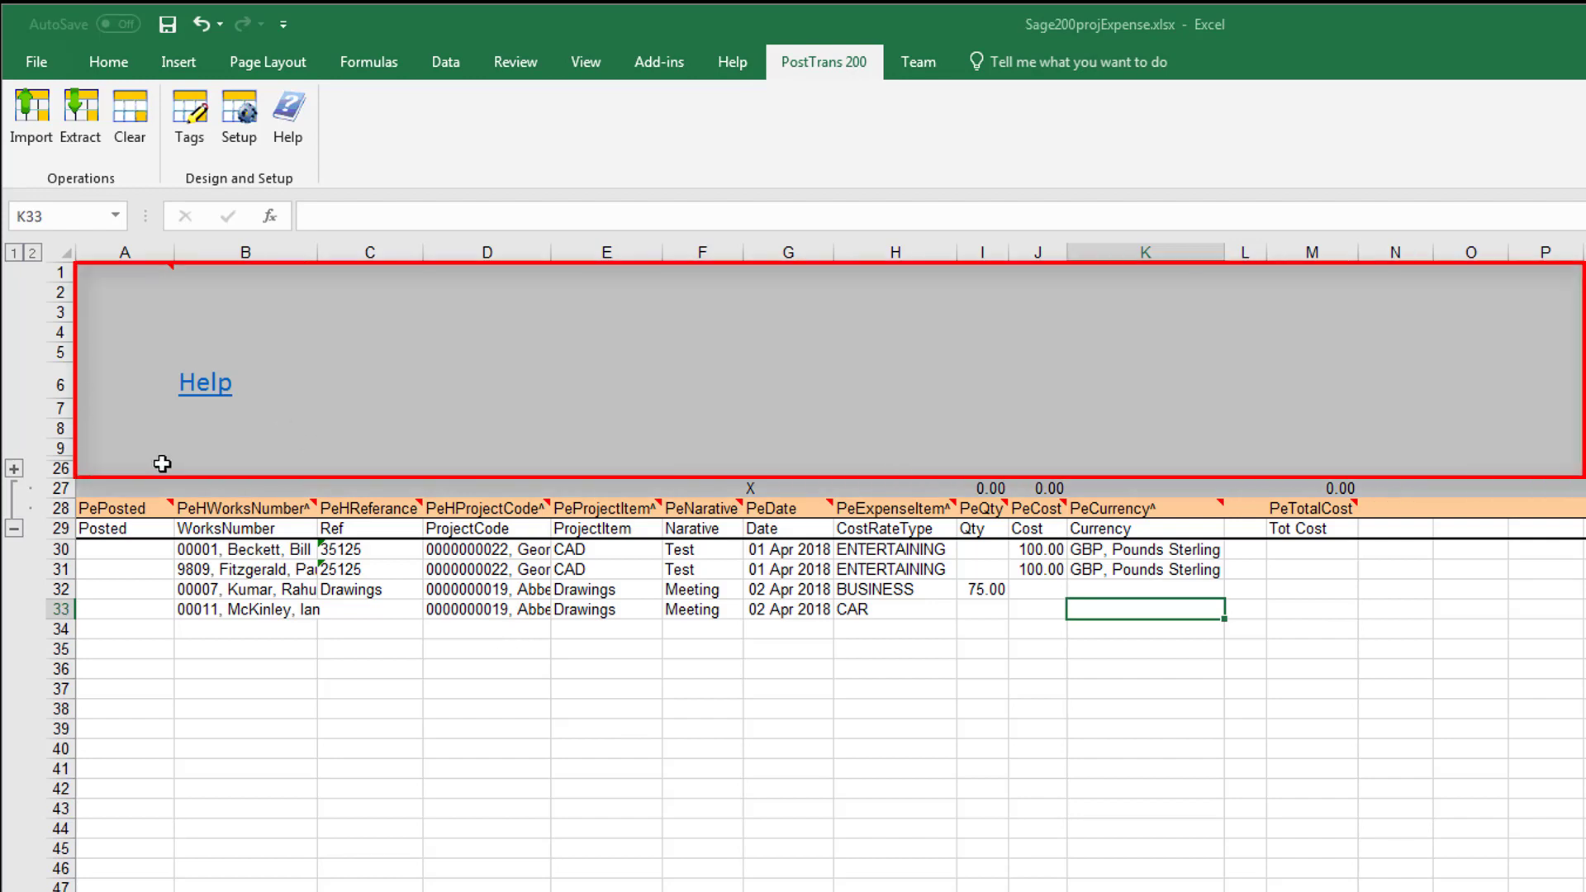
Inspect the PePosted tag in row 28 and the list of available PostTrans tags
left_click(124, 508)
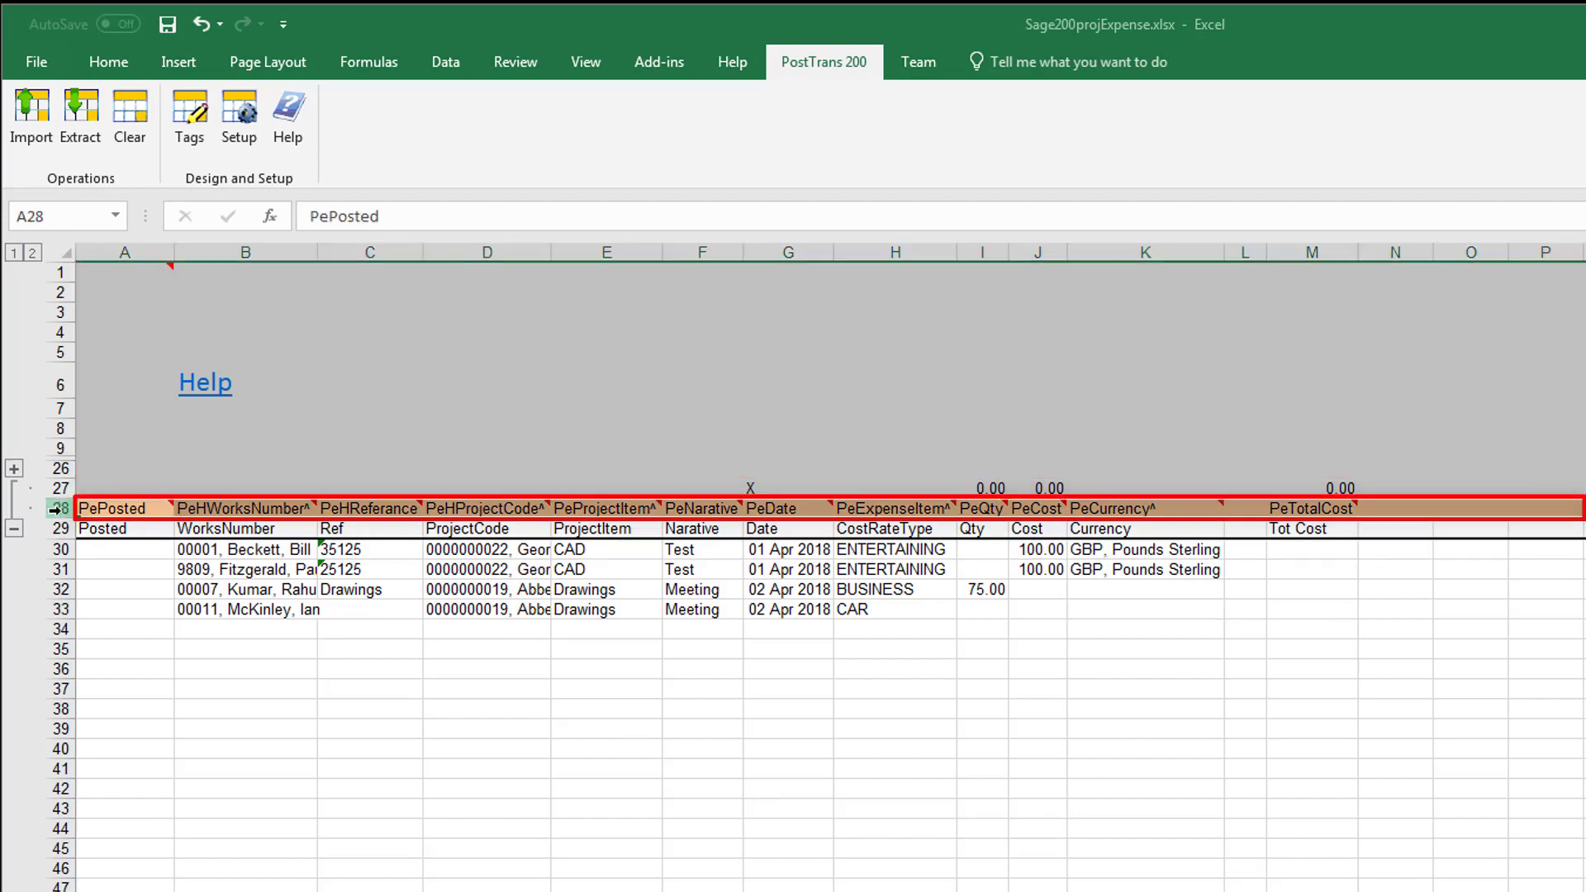
left_click(128, 595)
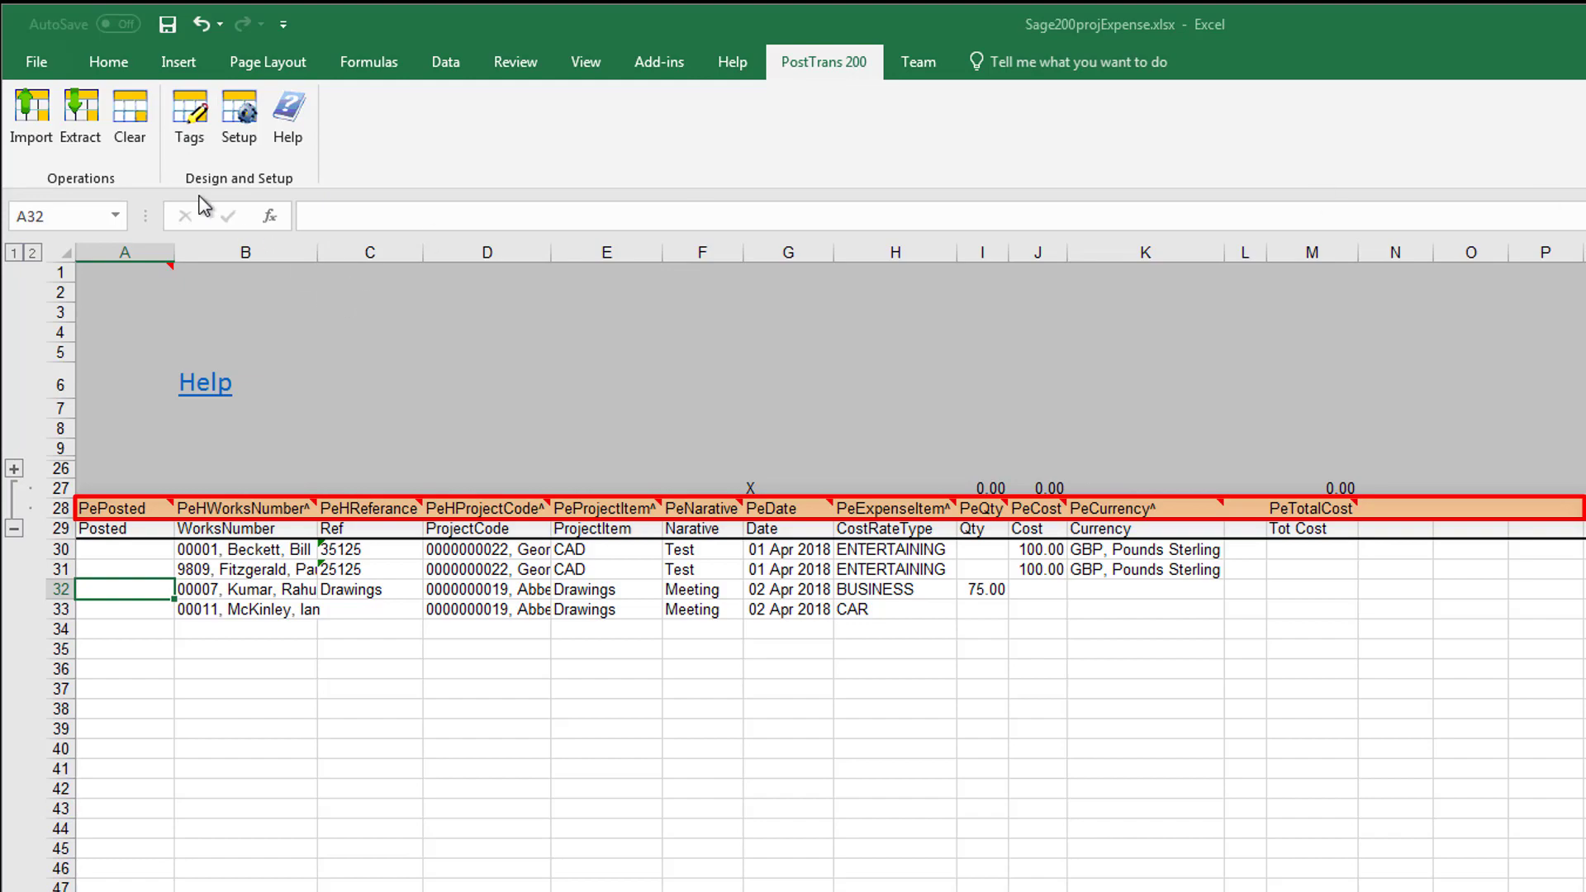
left_click(181, 108)
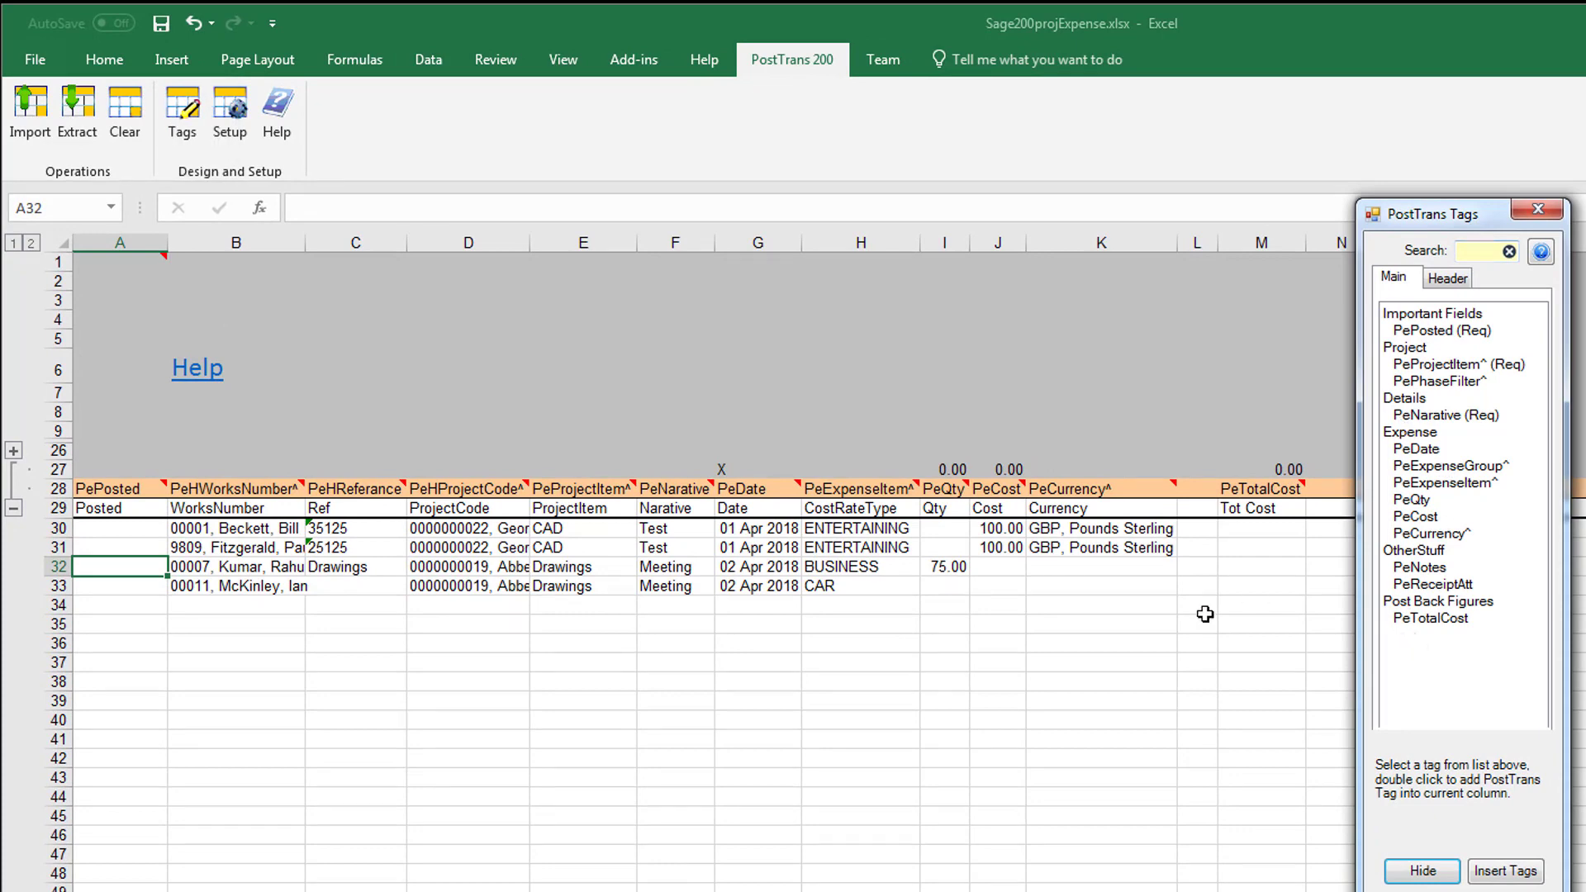
left_click(1422, 872)
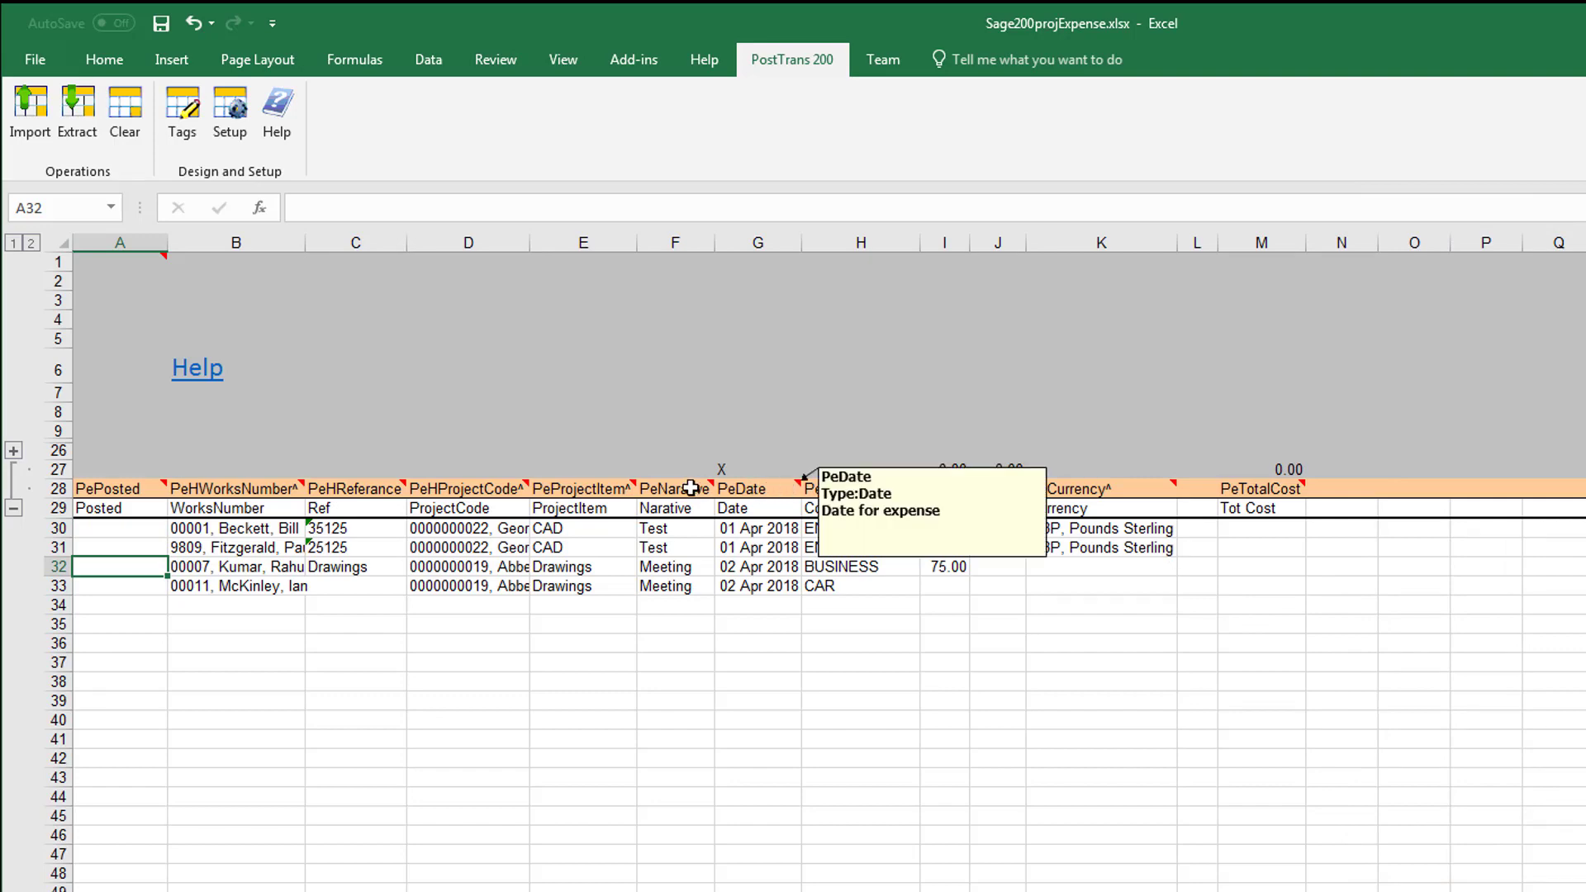
mouse_move(354, 488)
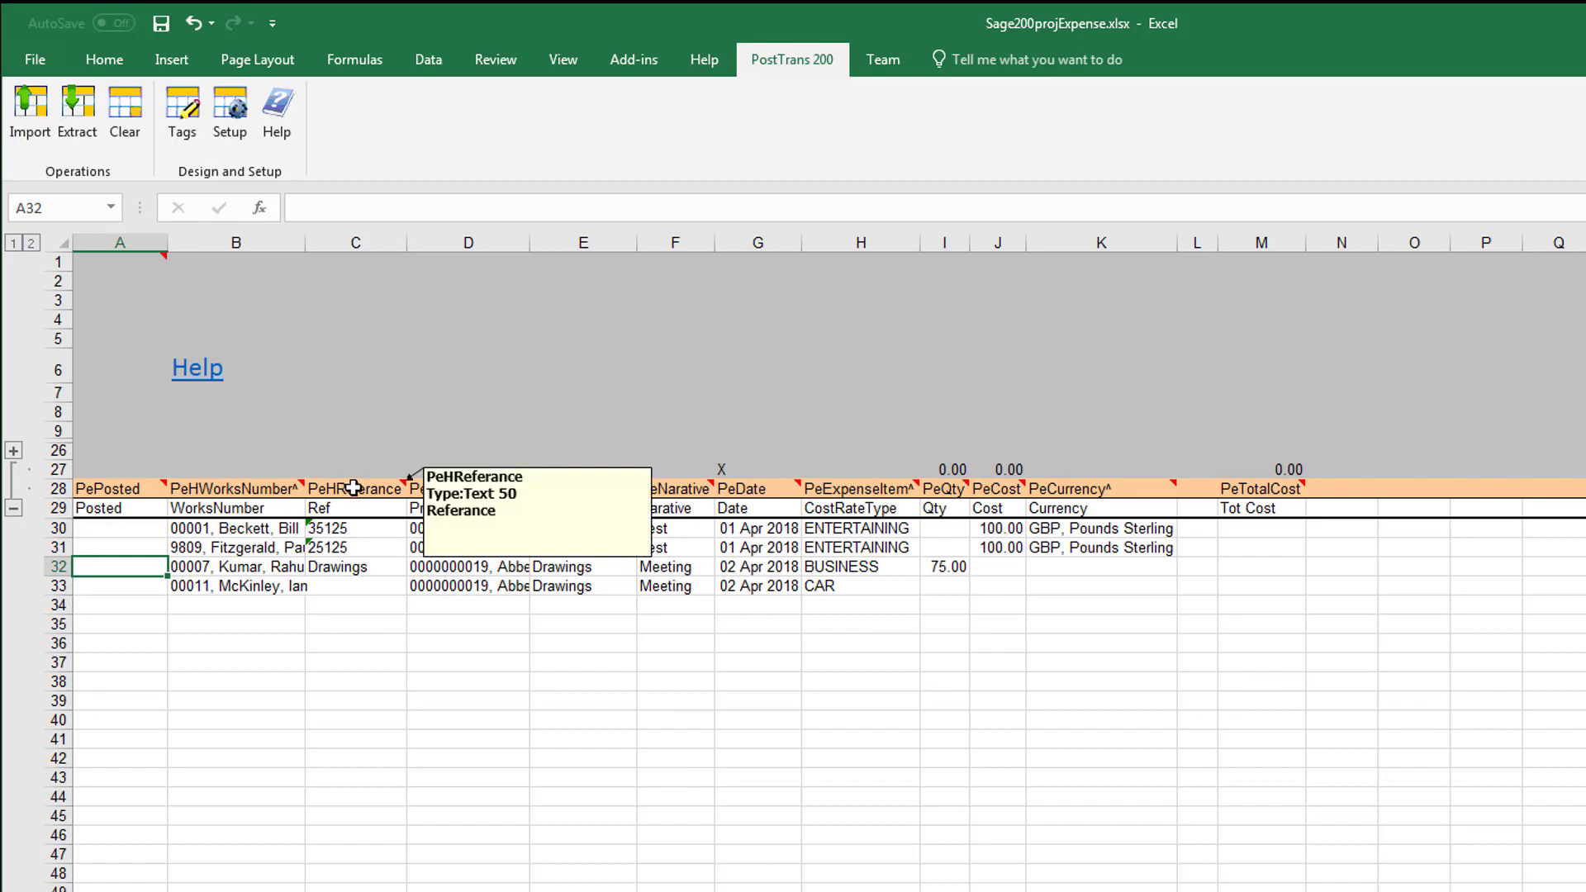
mouse_move(256, 487)
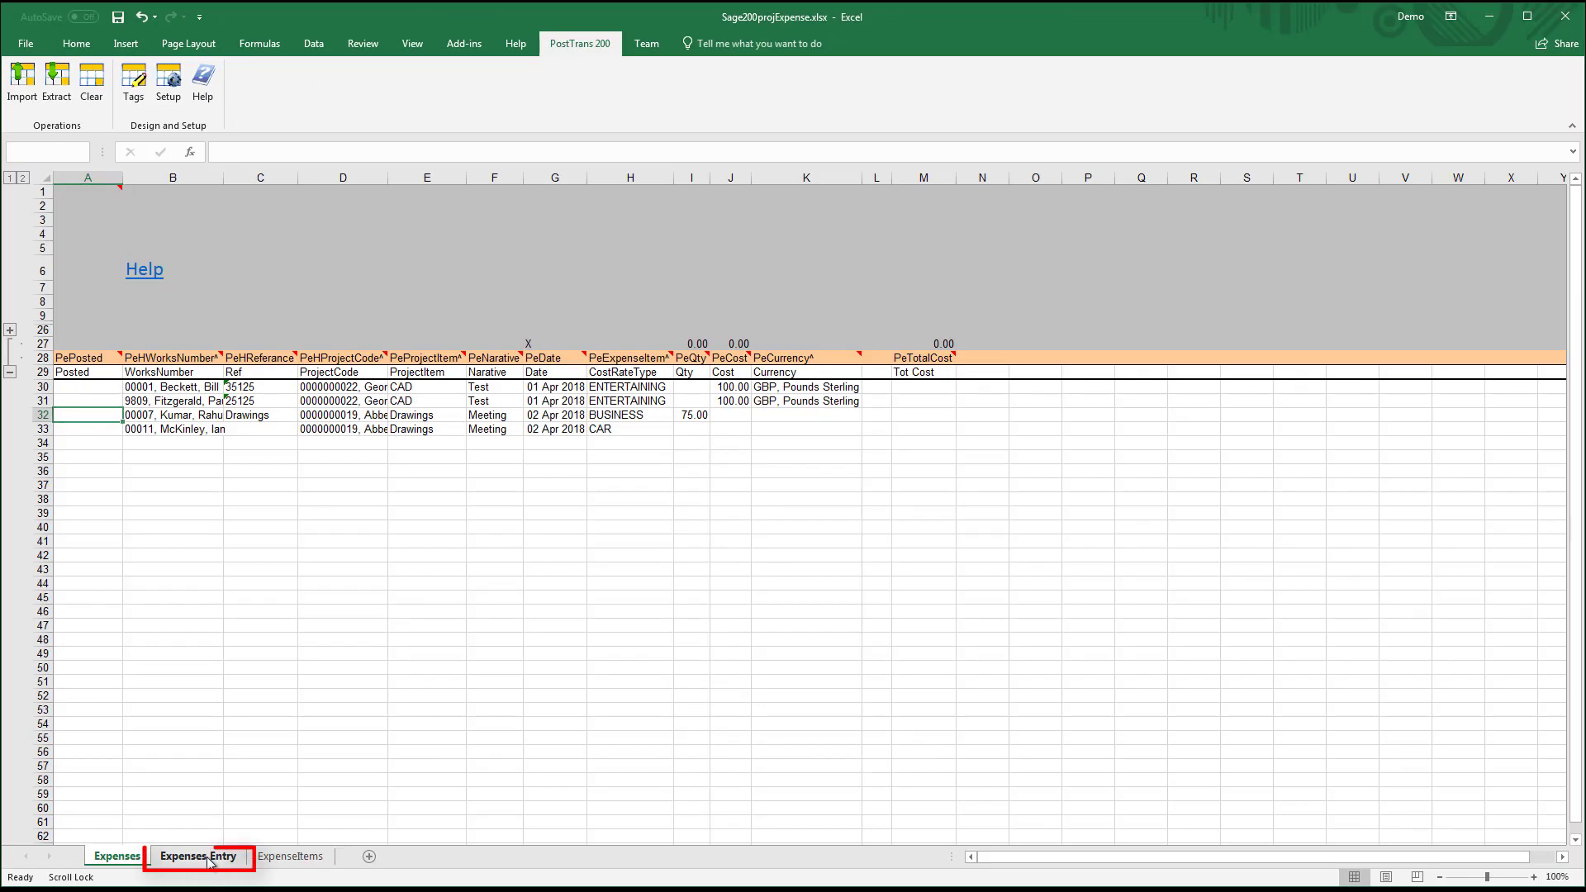
Go to the Expenses Entry sheet and select the WorksNumber header value in B2
left_click(202, 856)
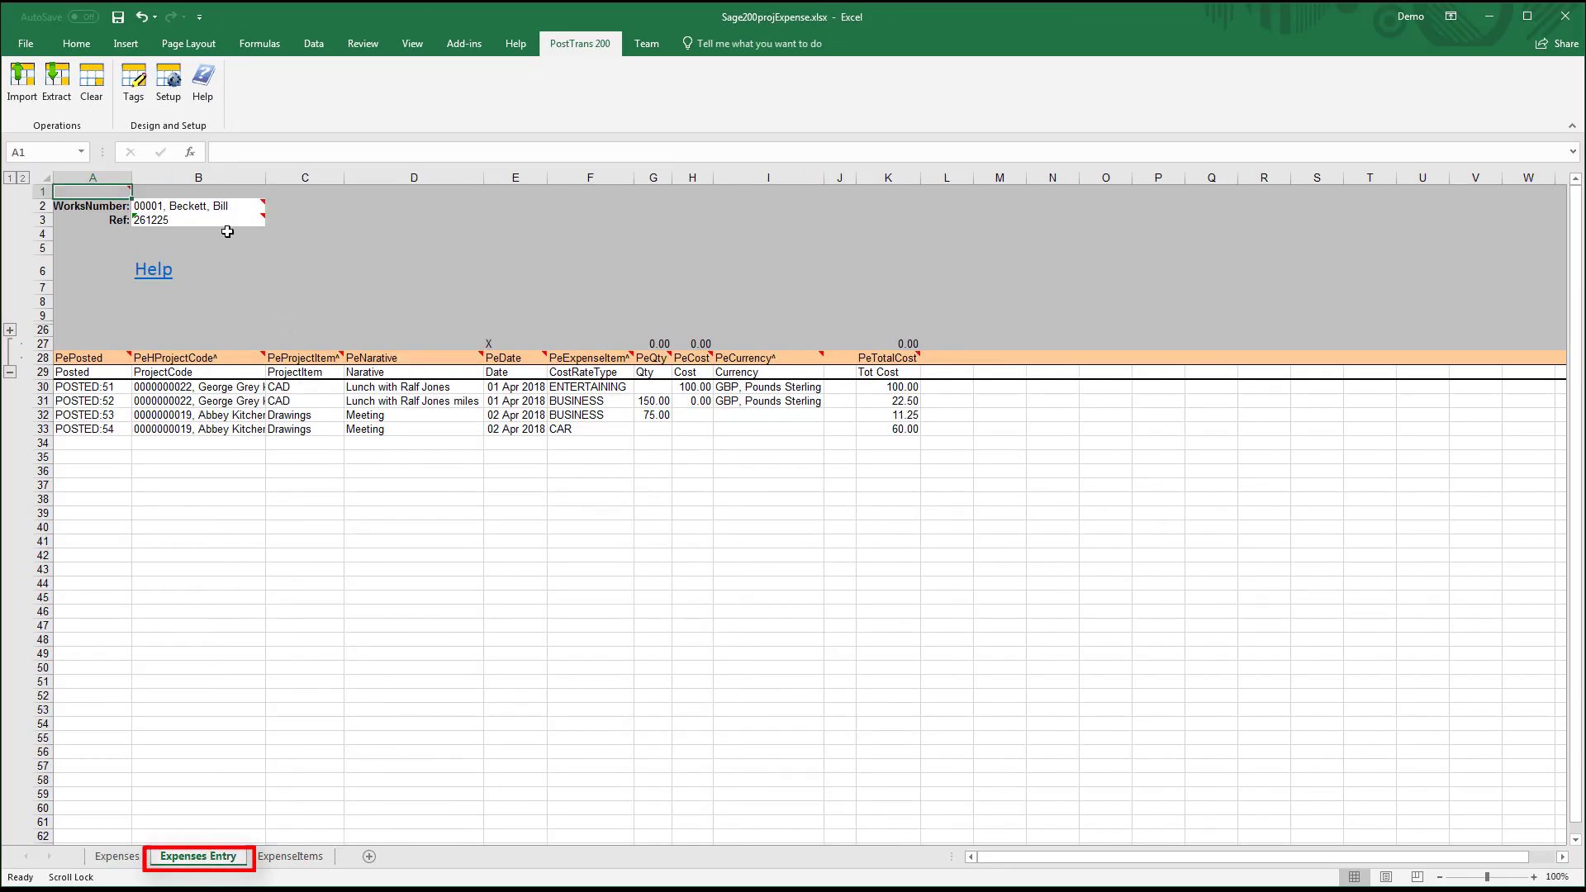
left_click(186, 209)
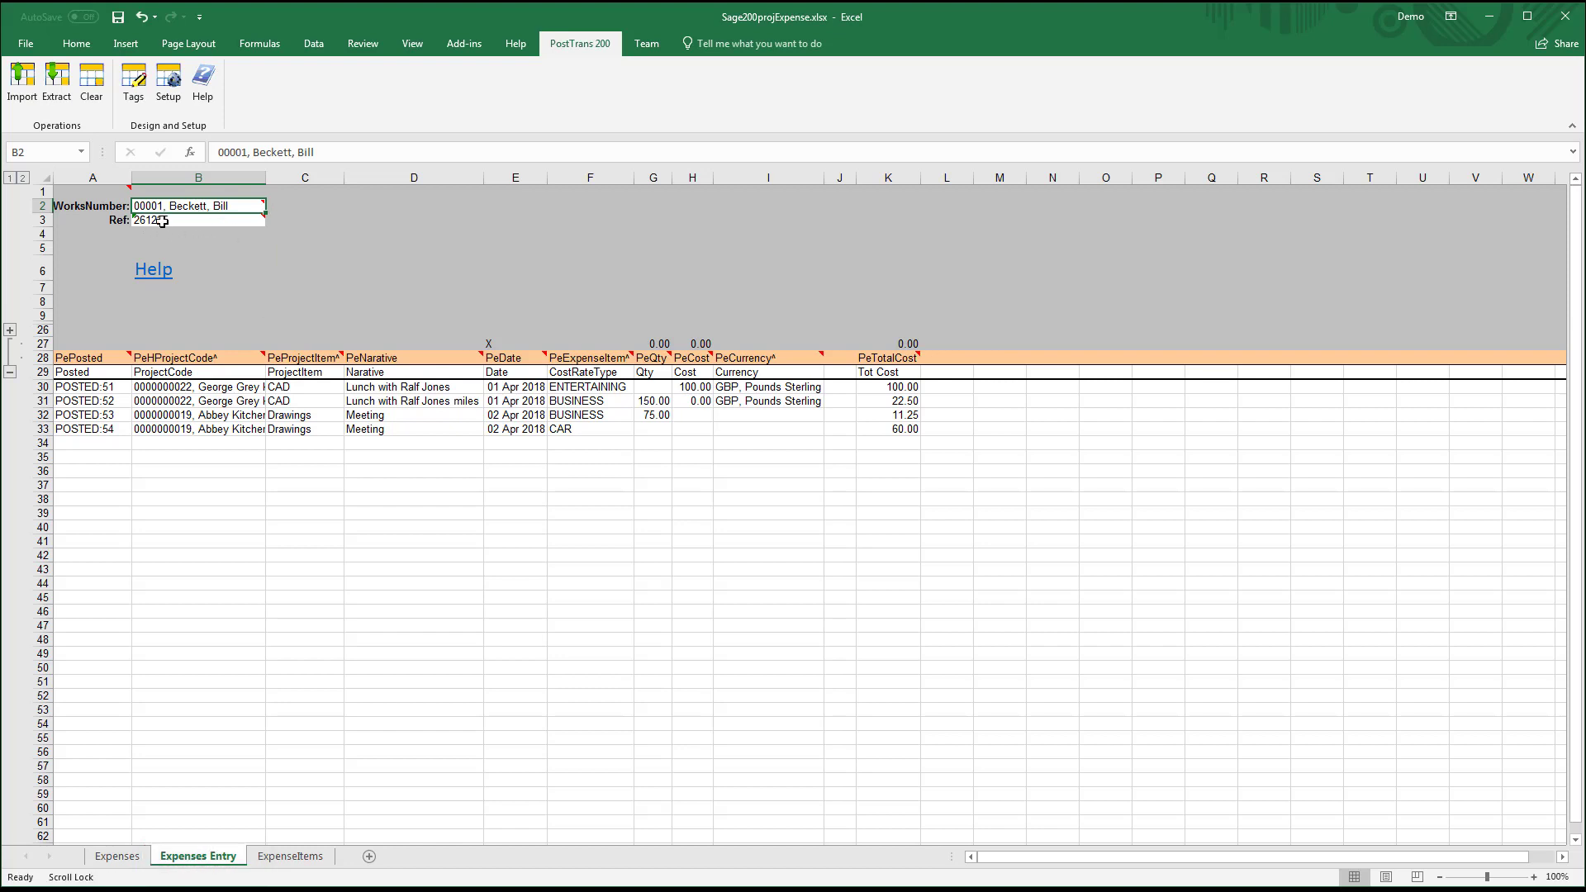
mouse_move(179, 220)
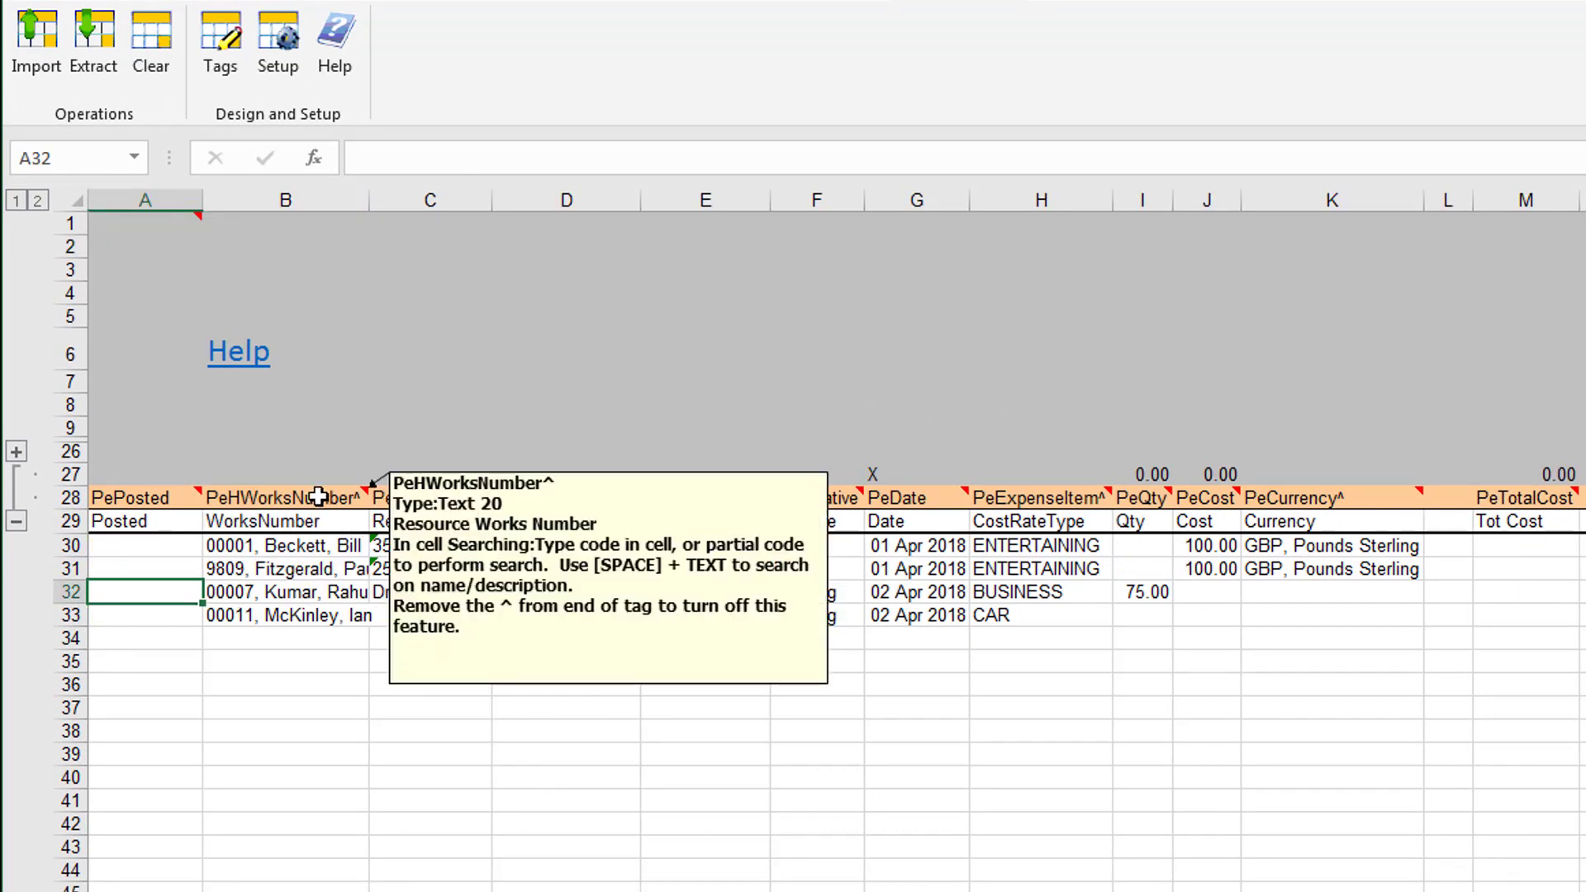
Step through row 30's works number, reference, project item and narrative cells
left_click_drag(423, 615, 218, 542)
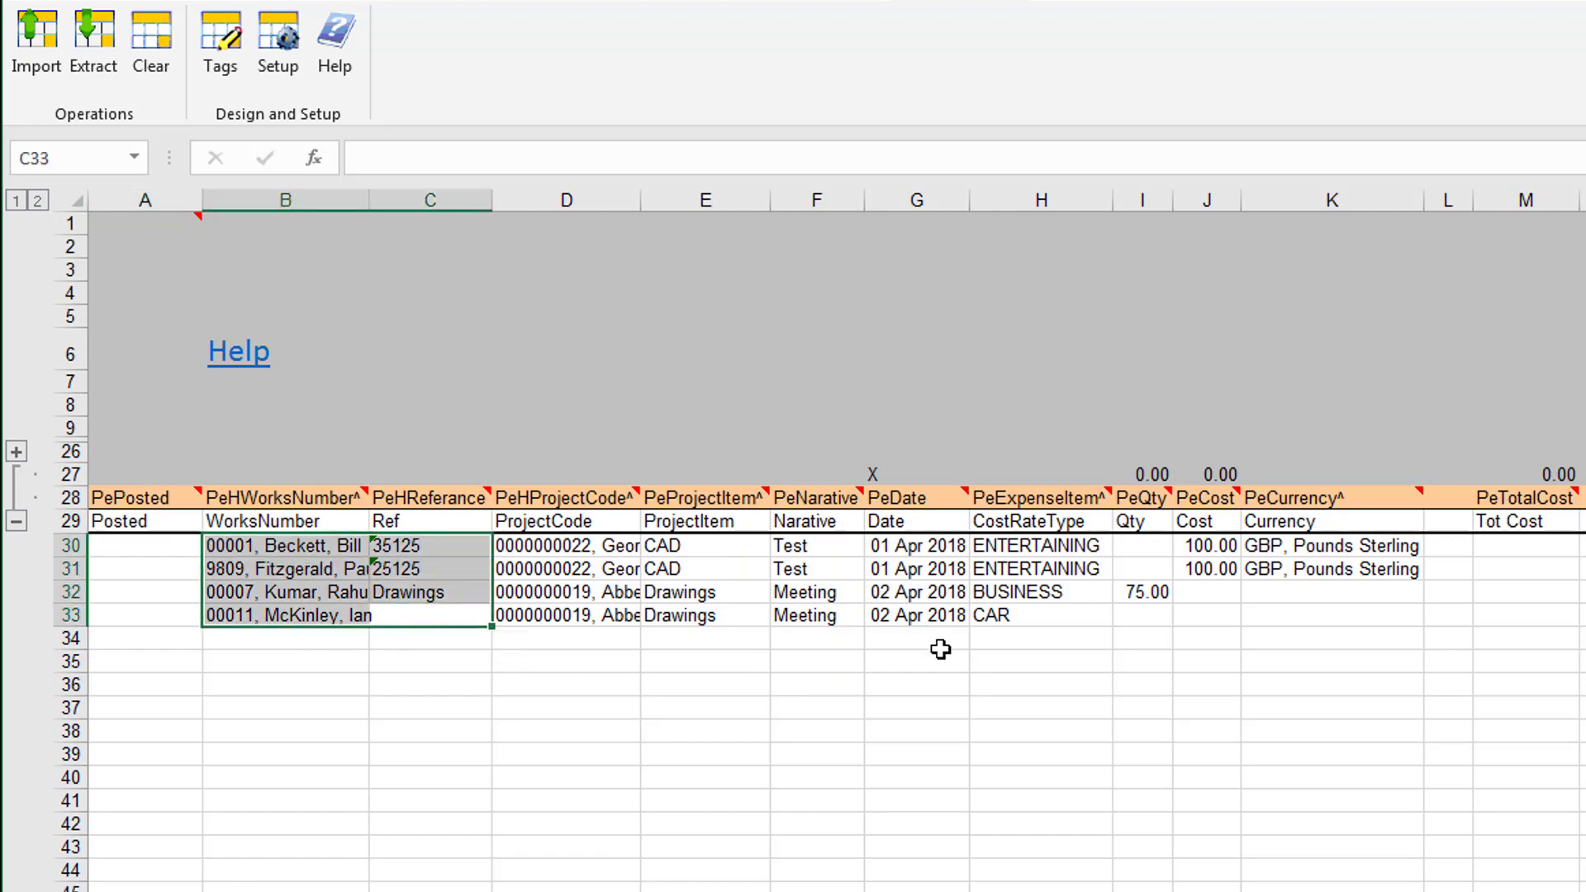
left_click(285, 547)
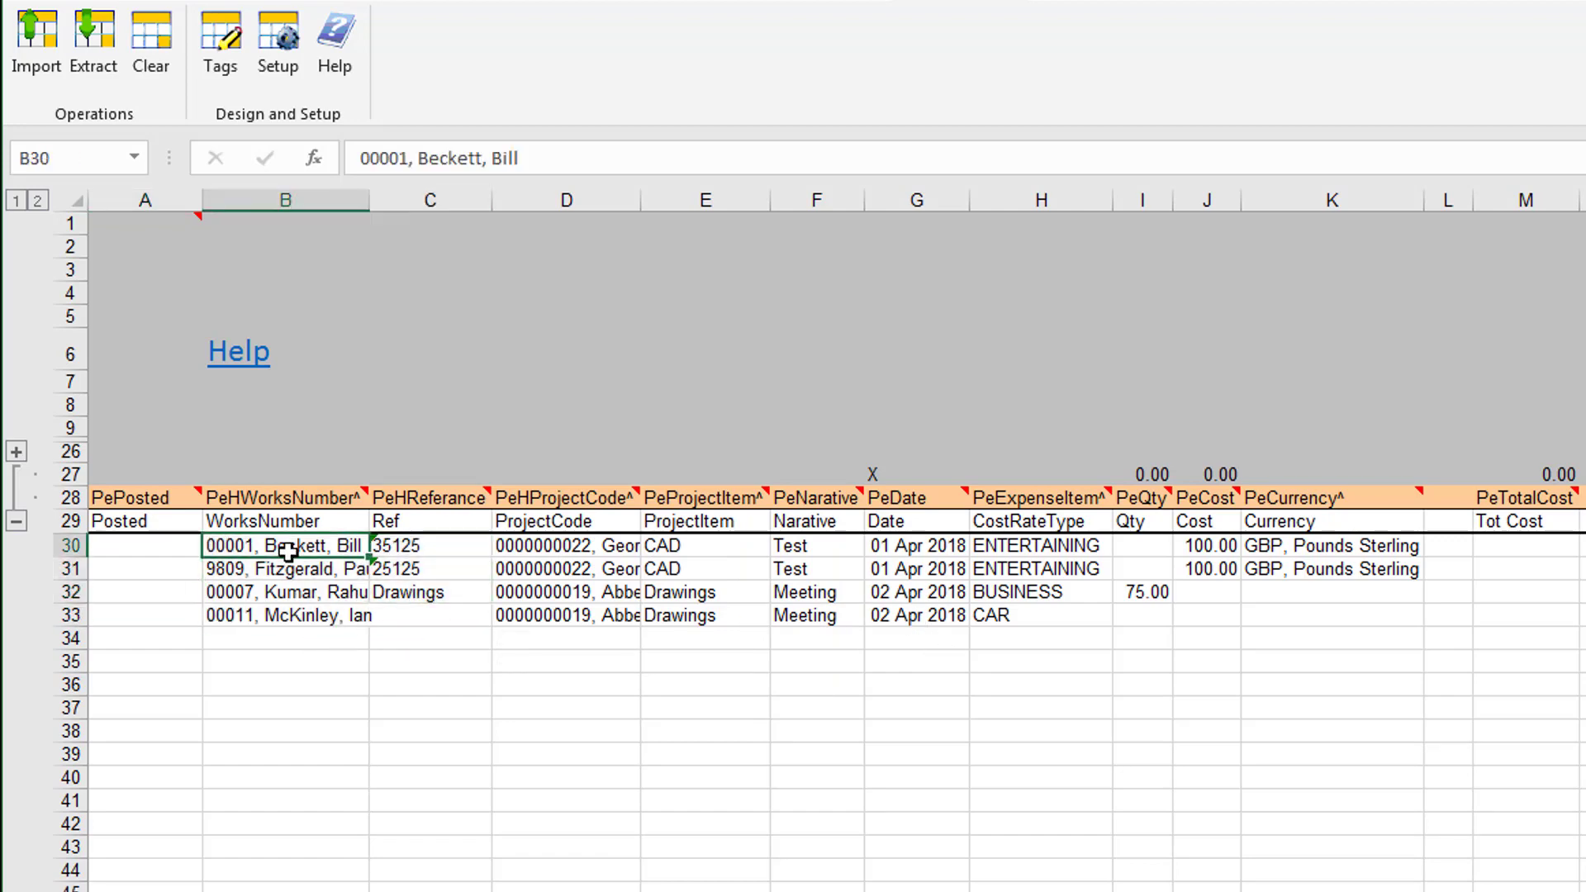
left_click(440, 548)
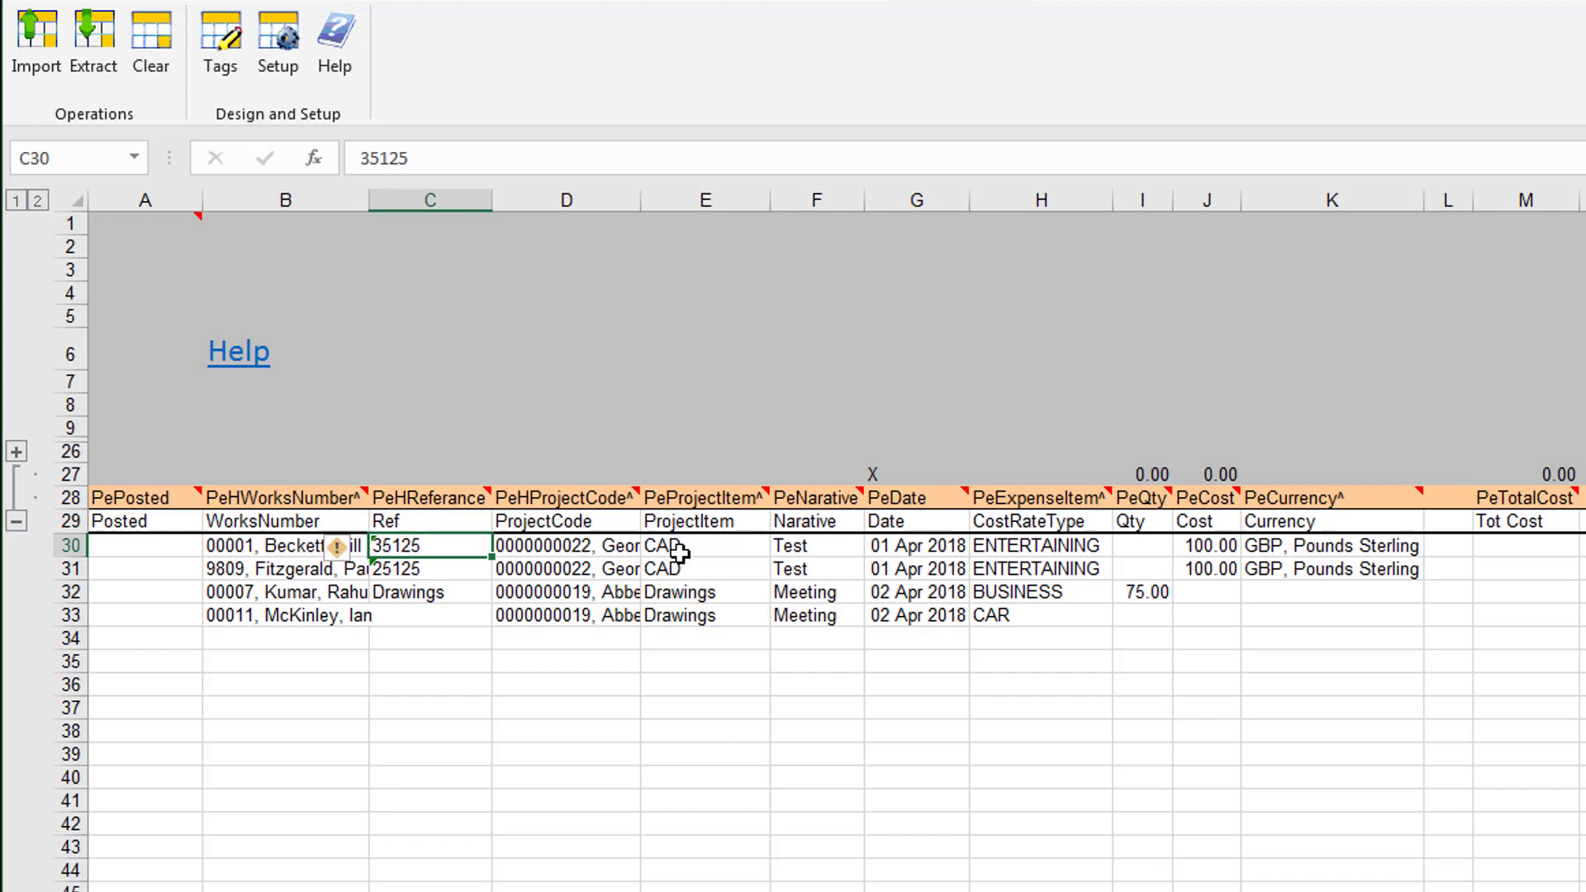
left_click(730, 555)
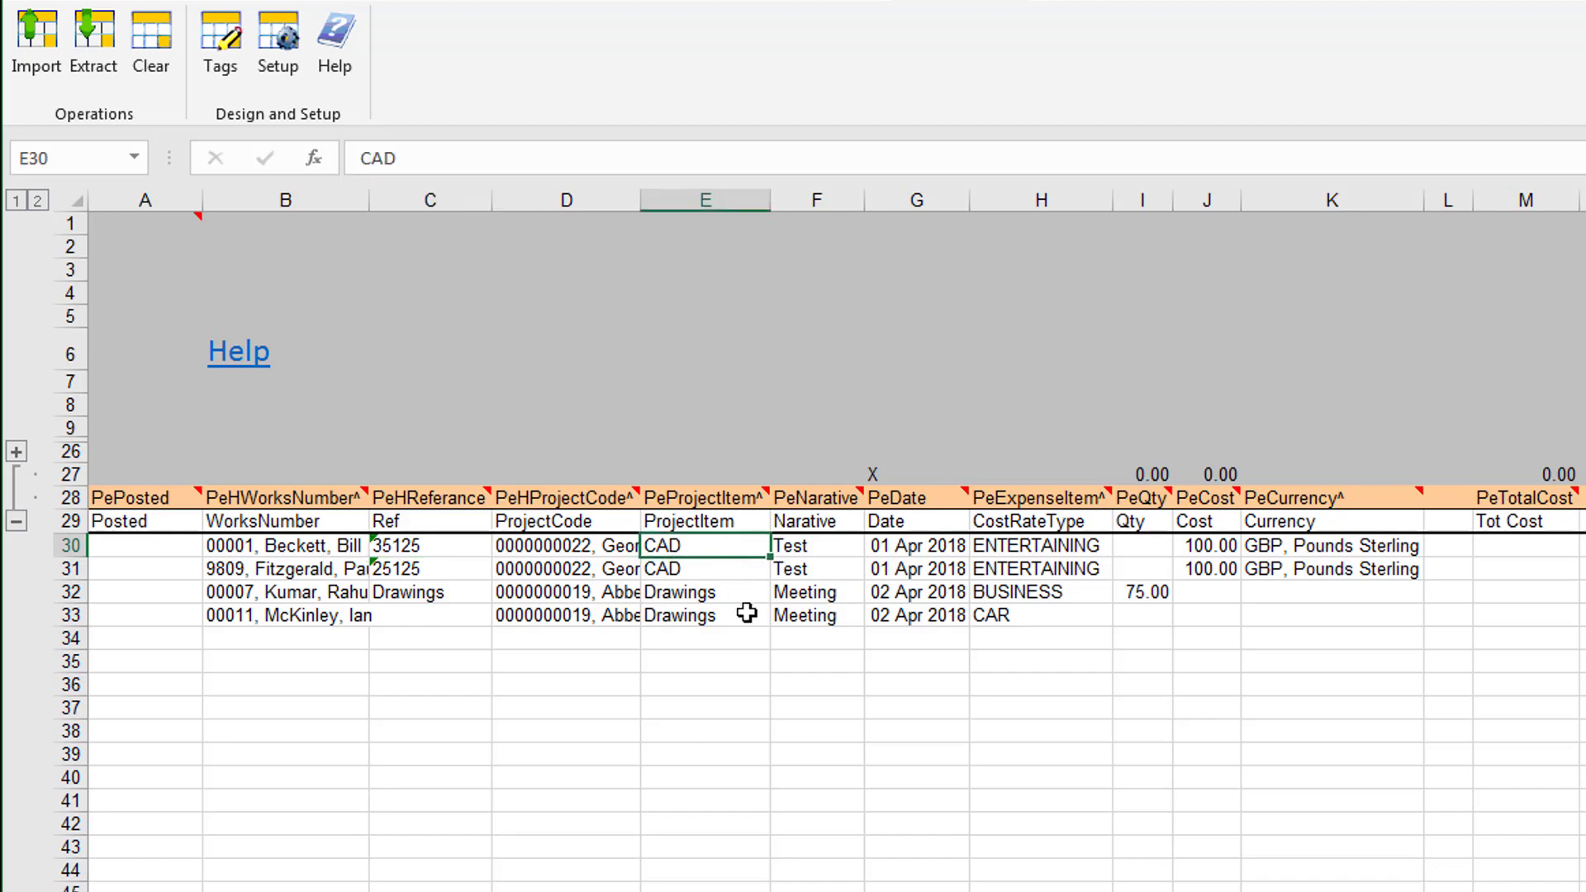
left_click(817, 554)
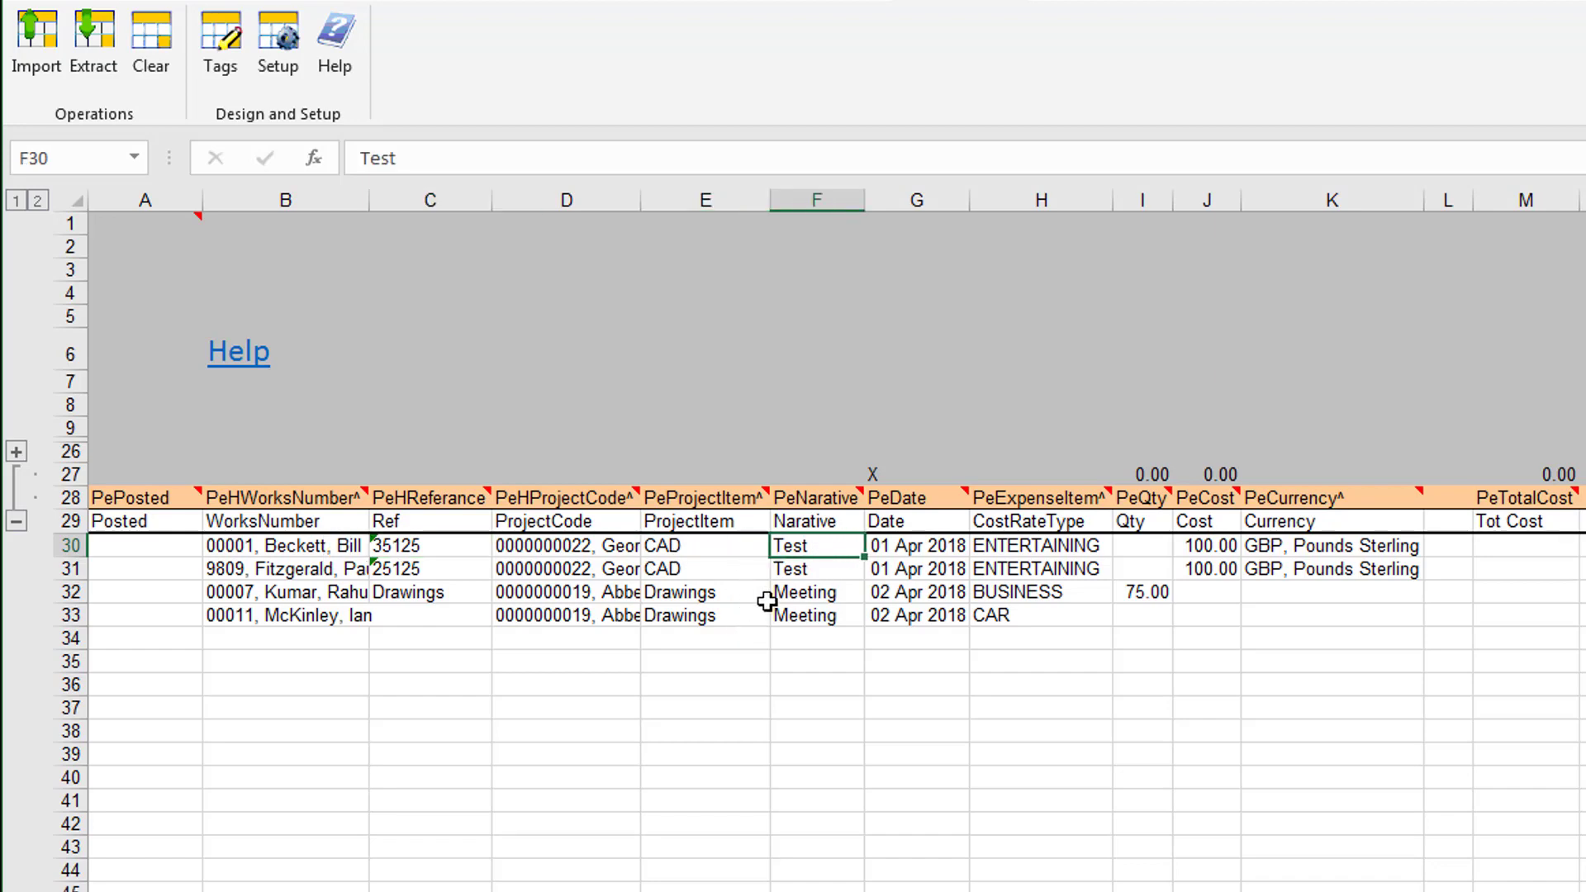
Widen column F and replace F30's narrative with a lunch description
left_click_drag(865, 202, 912, 207)
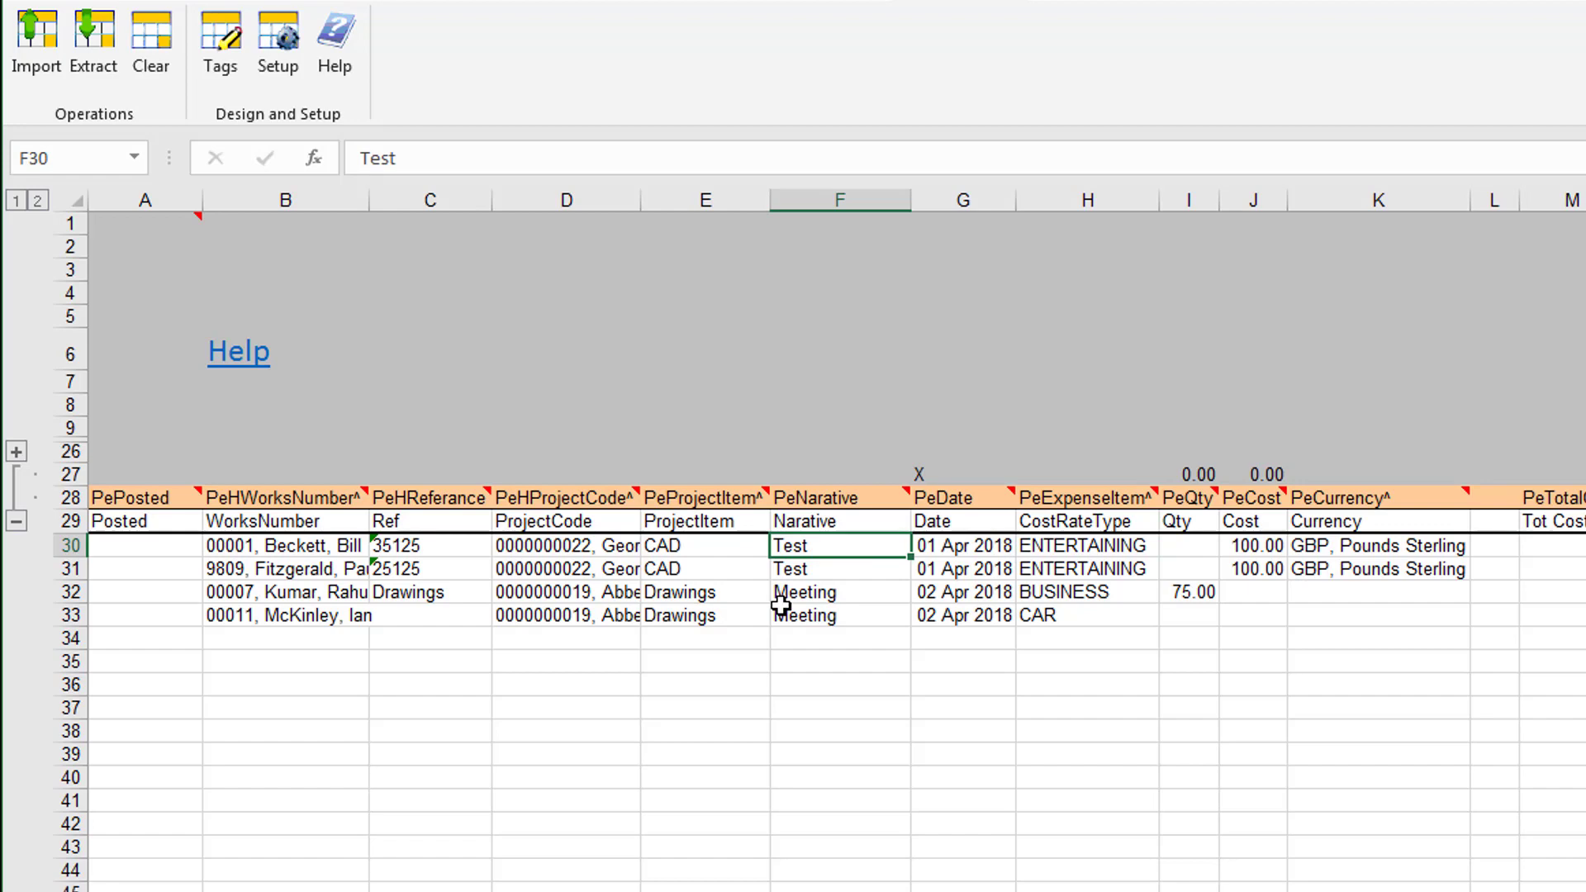
type("Lunch")
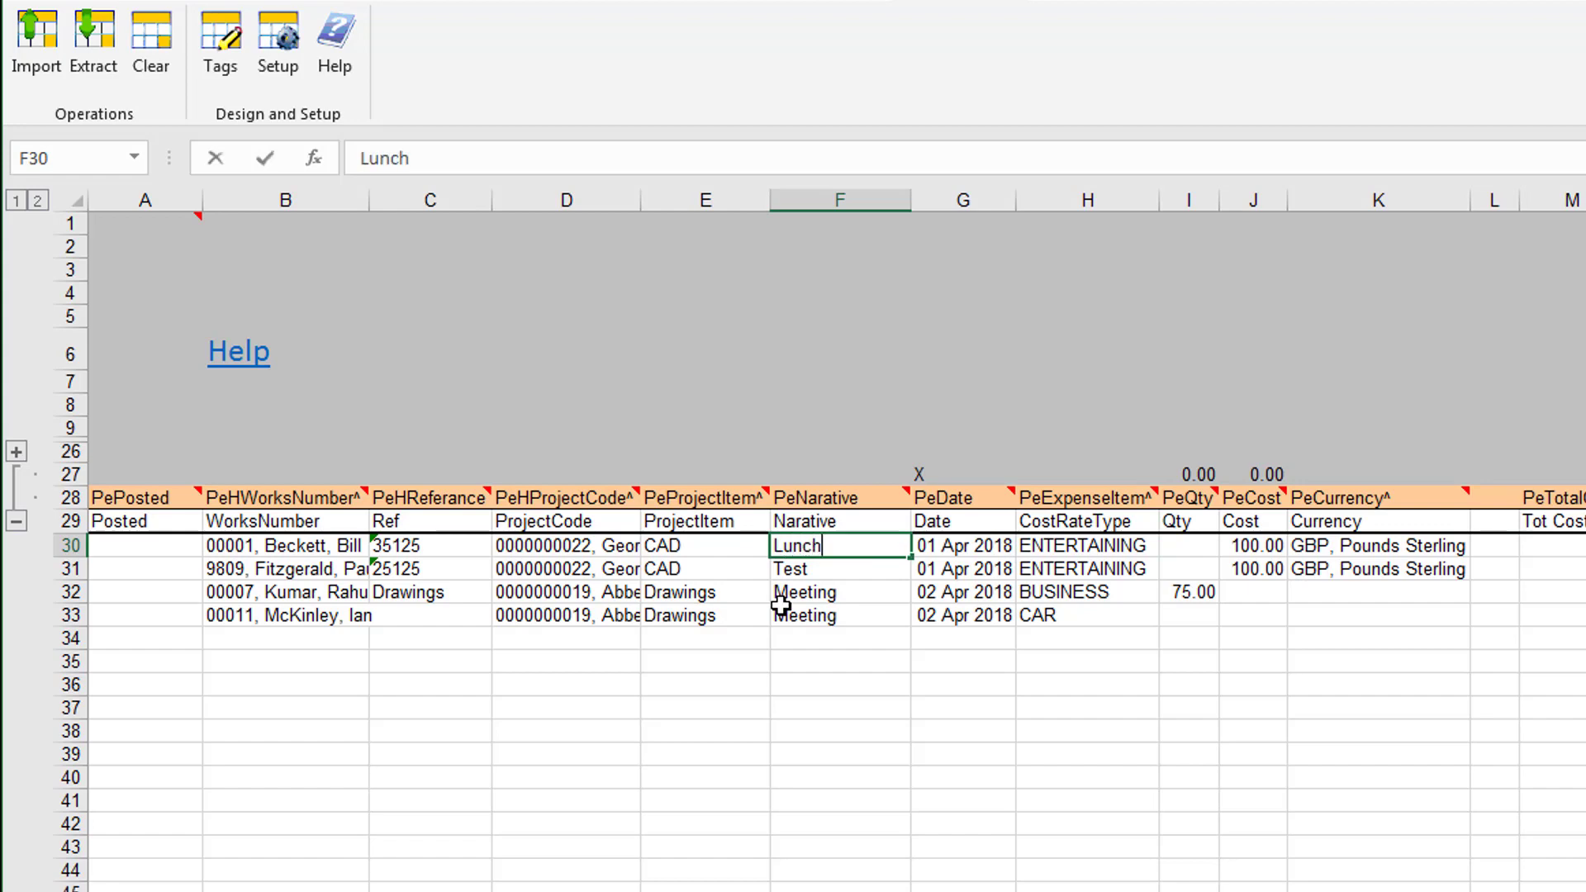
type(" with Eric")
key("Tab")
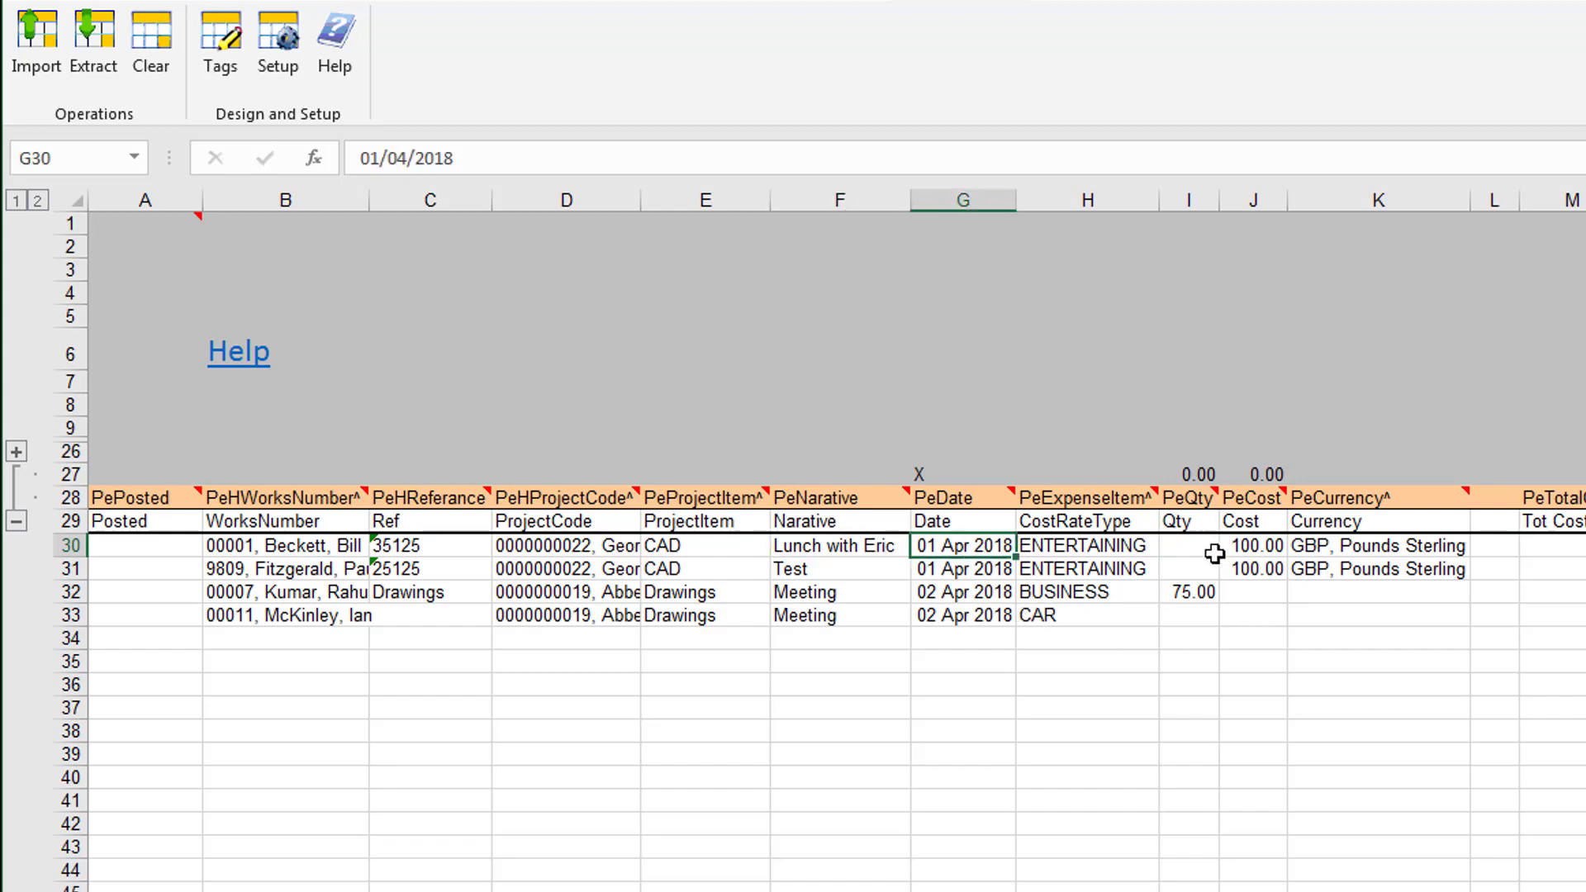
left_click(1088, 549)
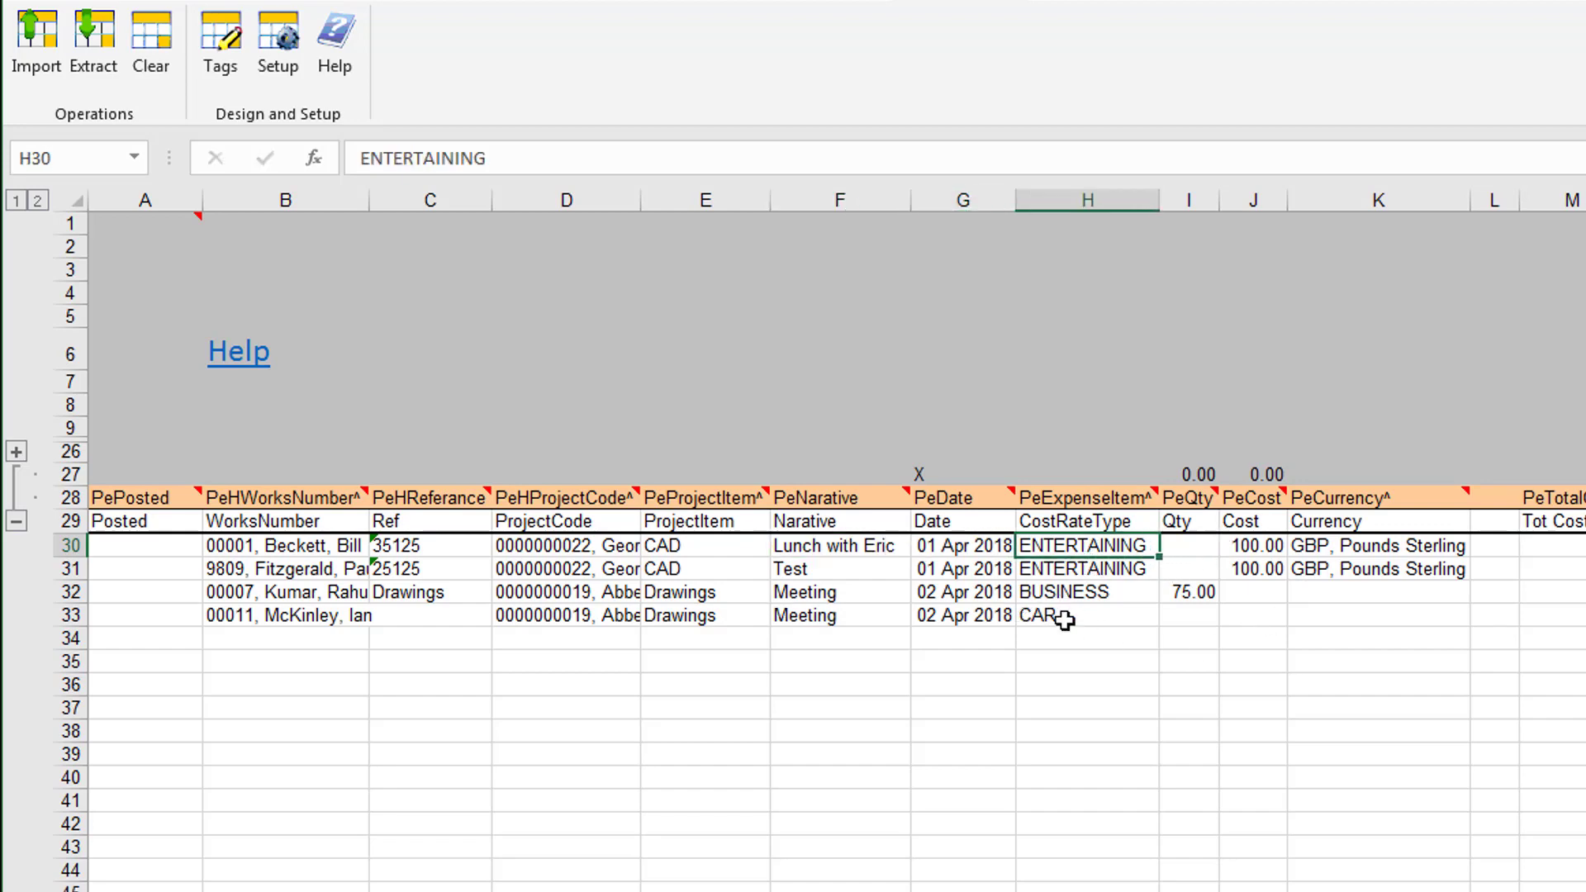
left_click(1058, 632)
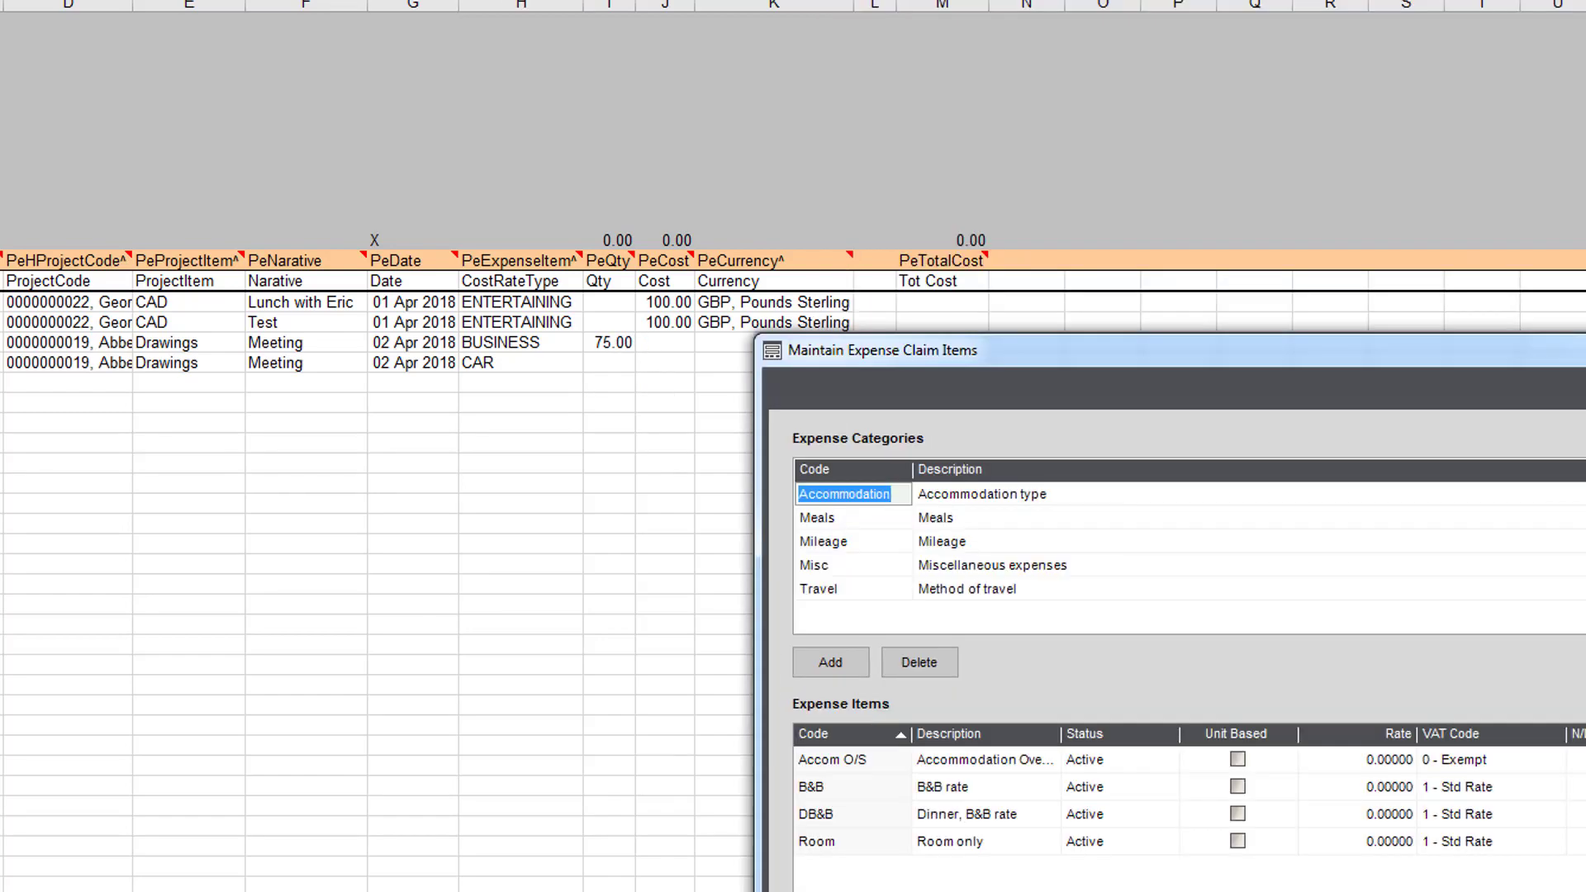
Browse the Mileage, Meals, Misc and Travel expense items and select Car hire
left_click_drag(1261, 350, 1295, 165)
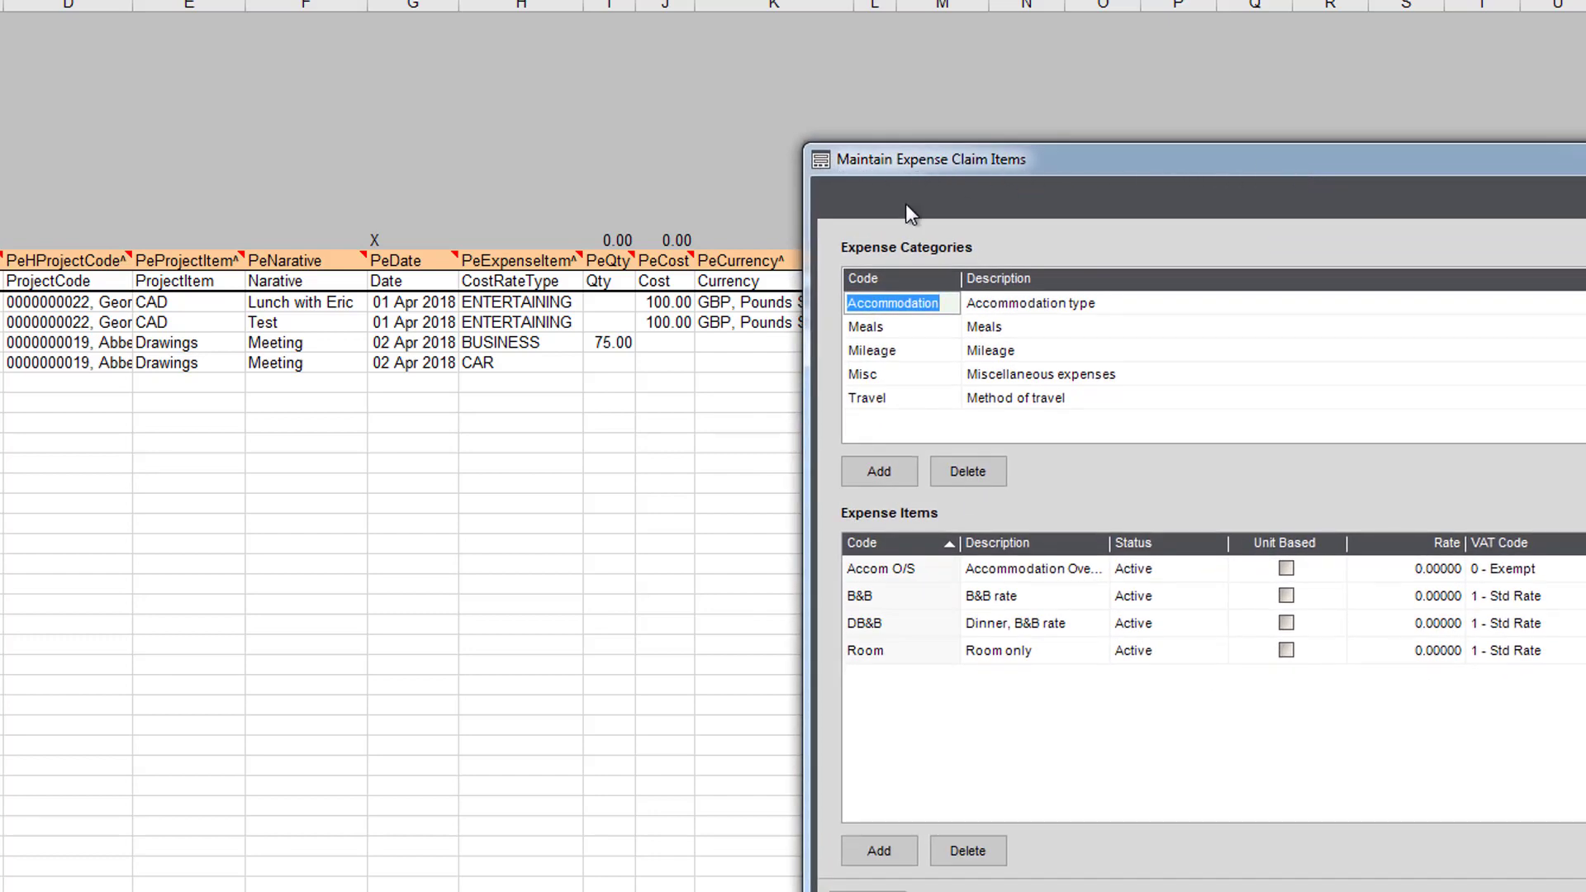
left_click(894, 353)
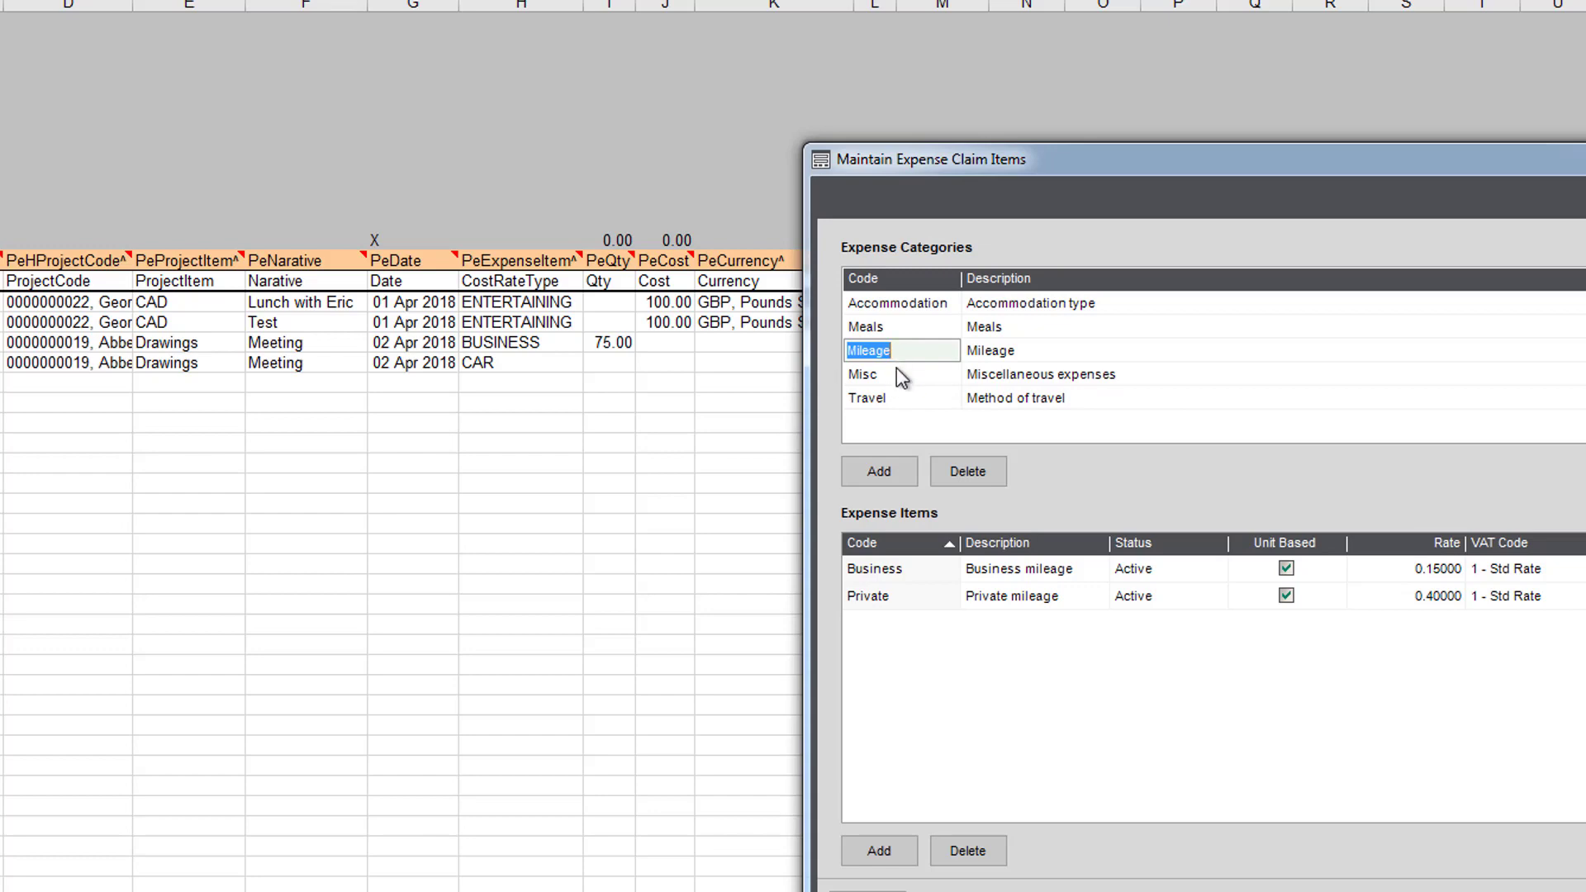
left_click(899, 326)
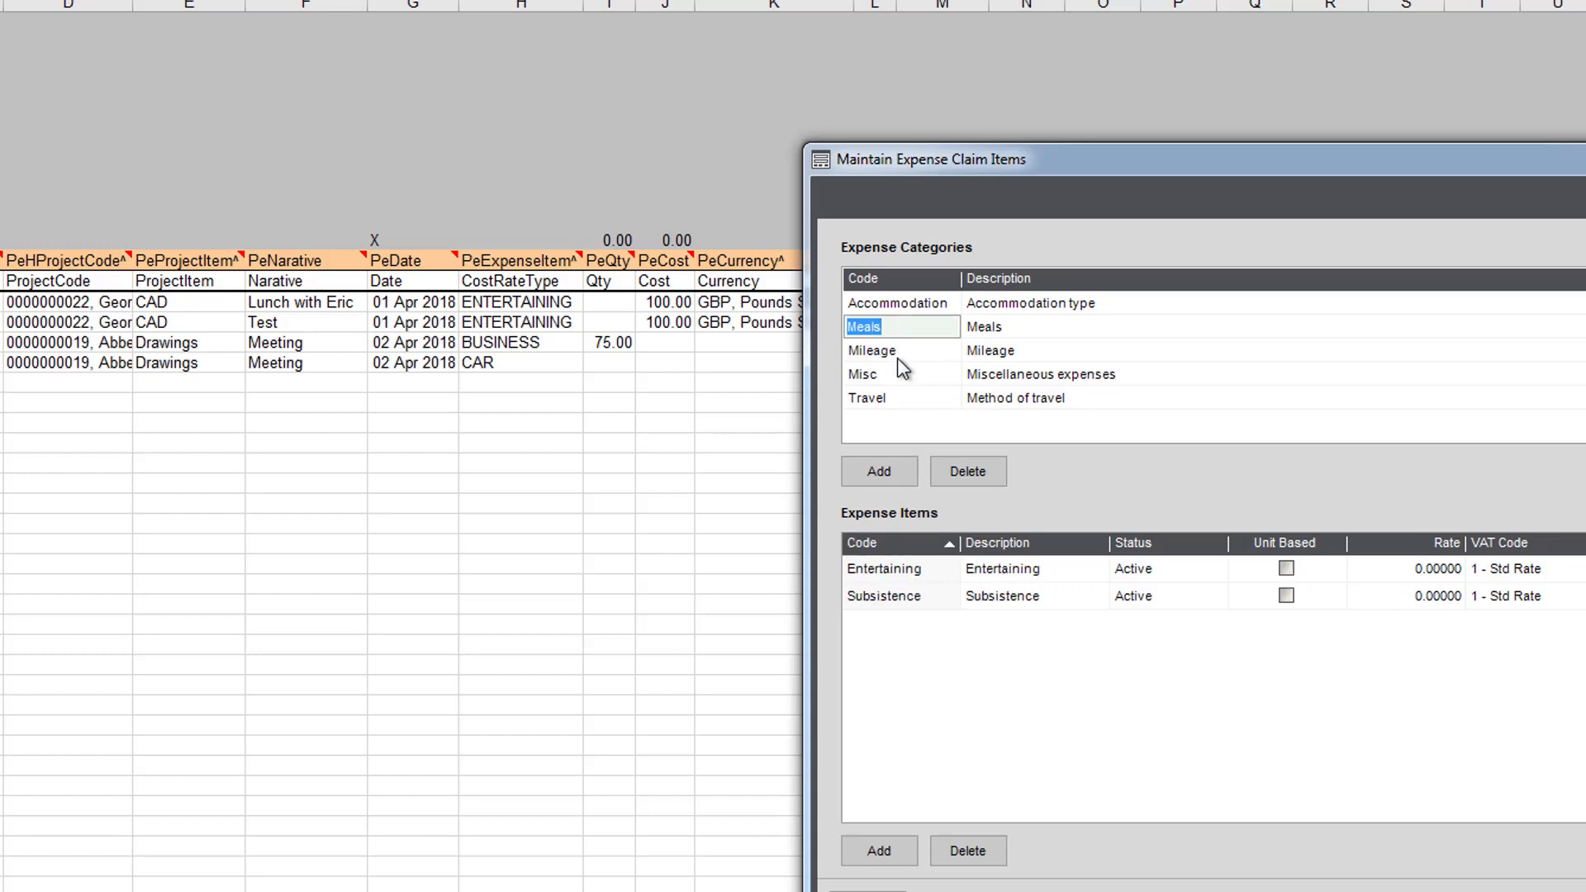
left_click(901, 373)
left_click(900, 397)
left_click(898, 570)
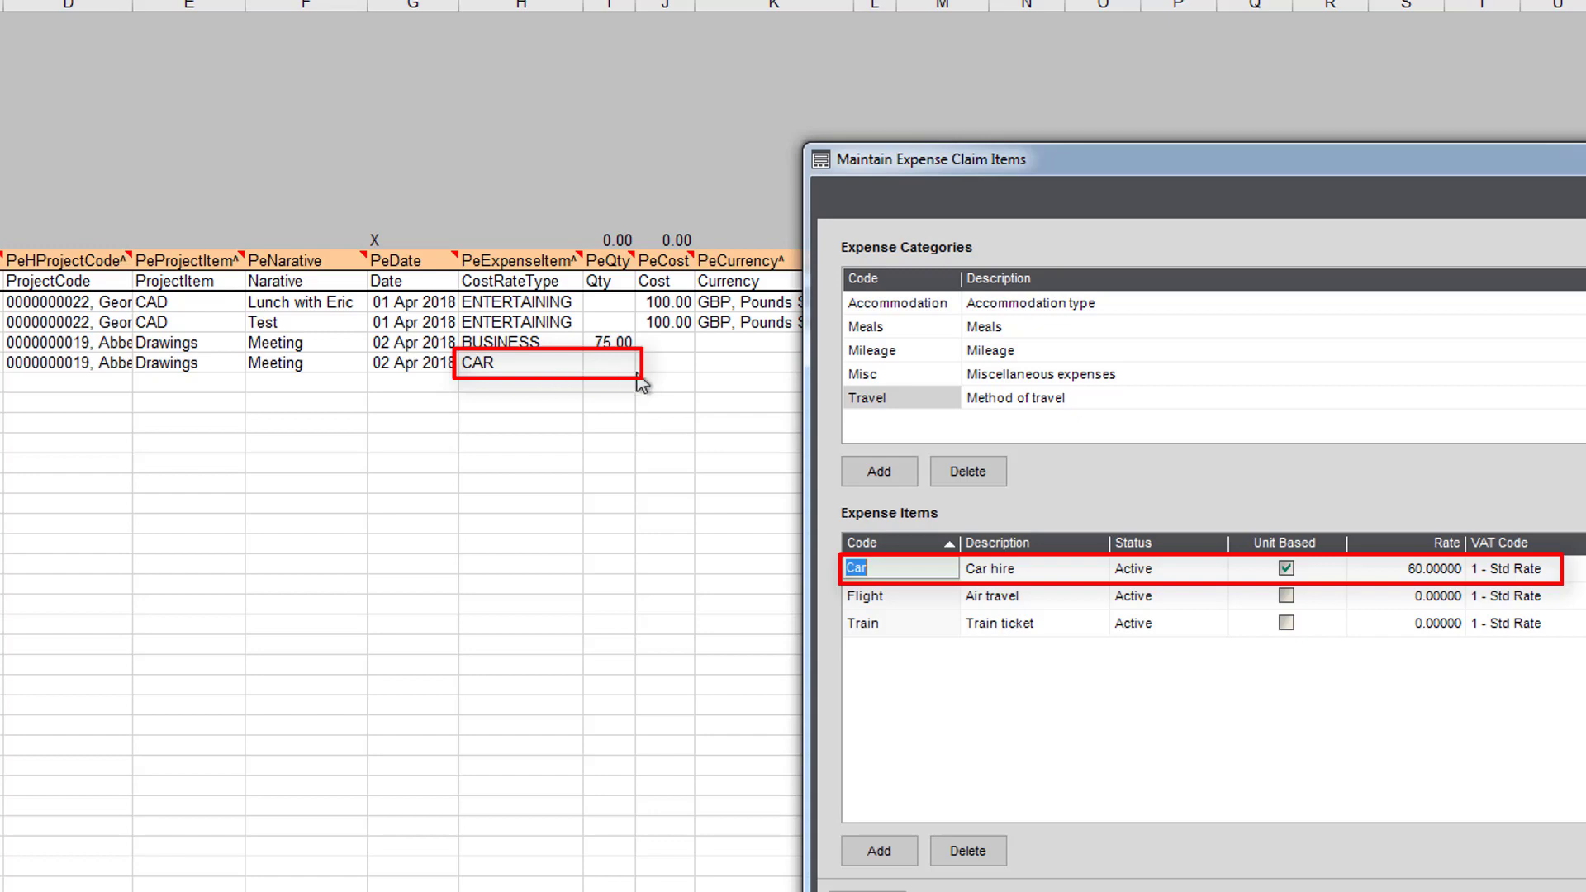
Return to the claim spreadsheet and select the first row's 100.00 cost
key("Escape")
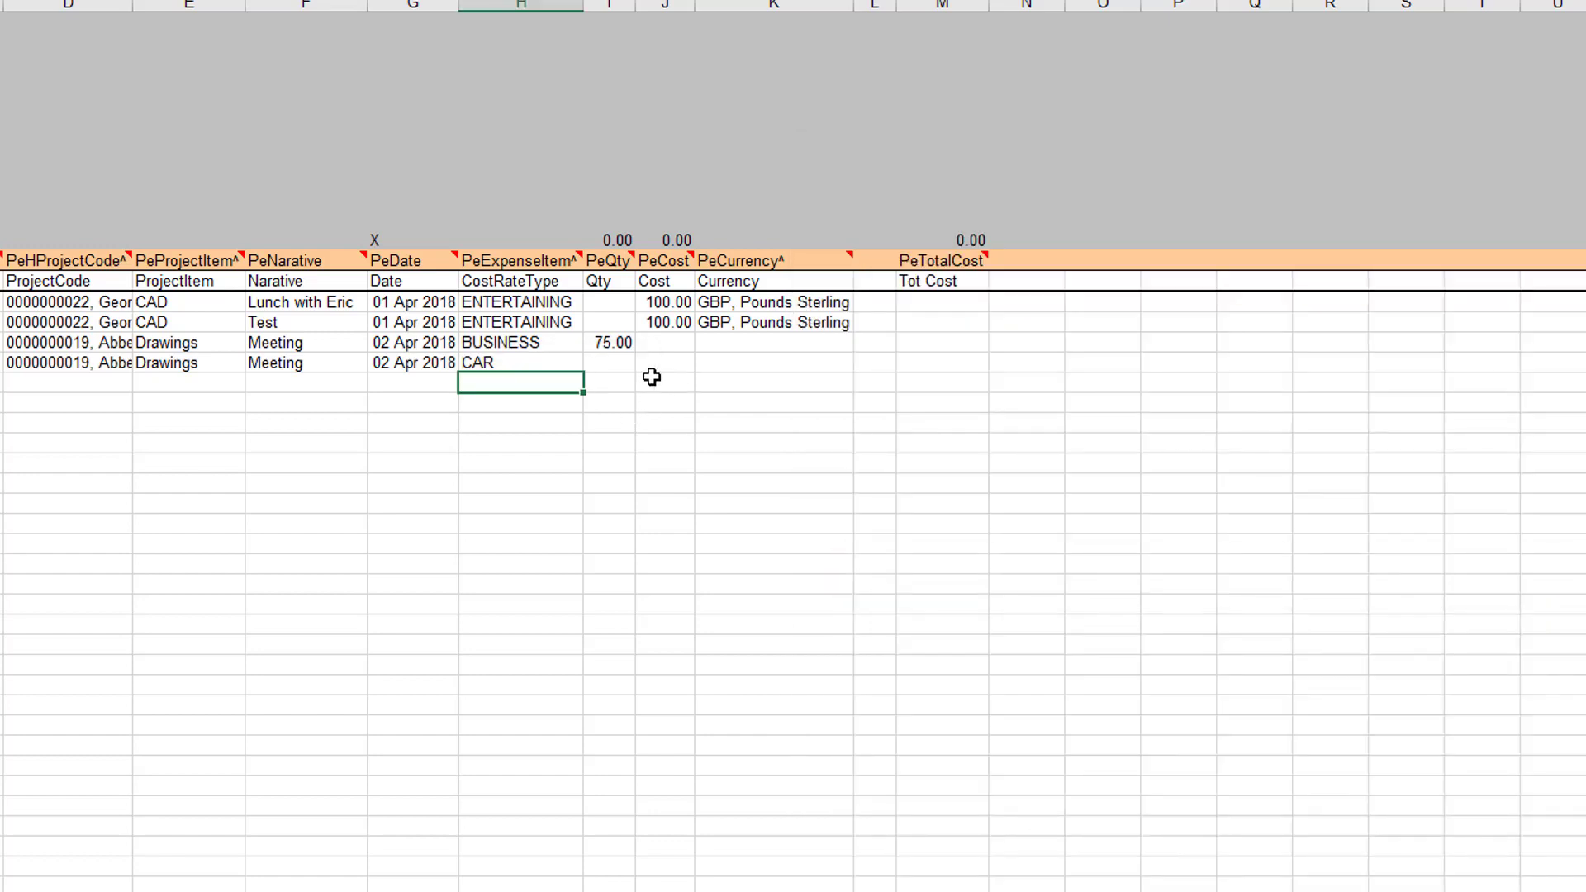
key("alt+Tab")
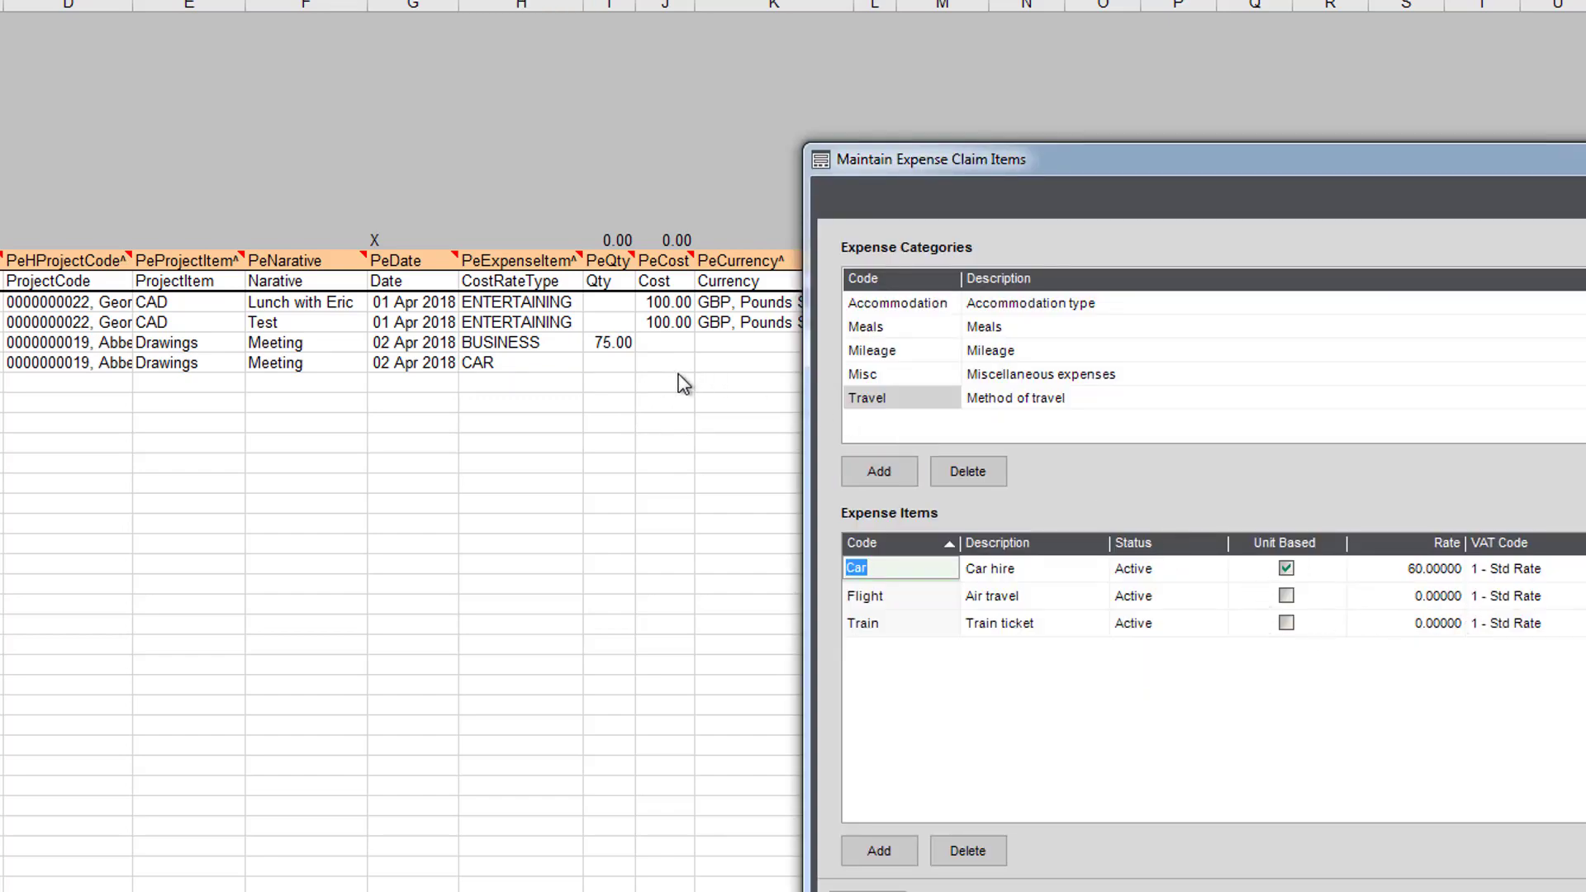
left_click(893, 330)
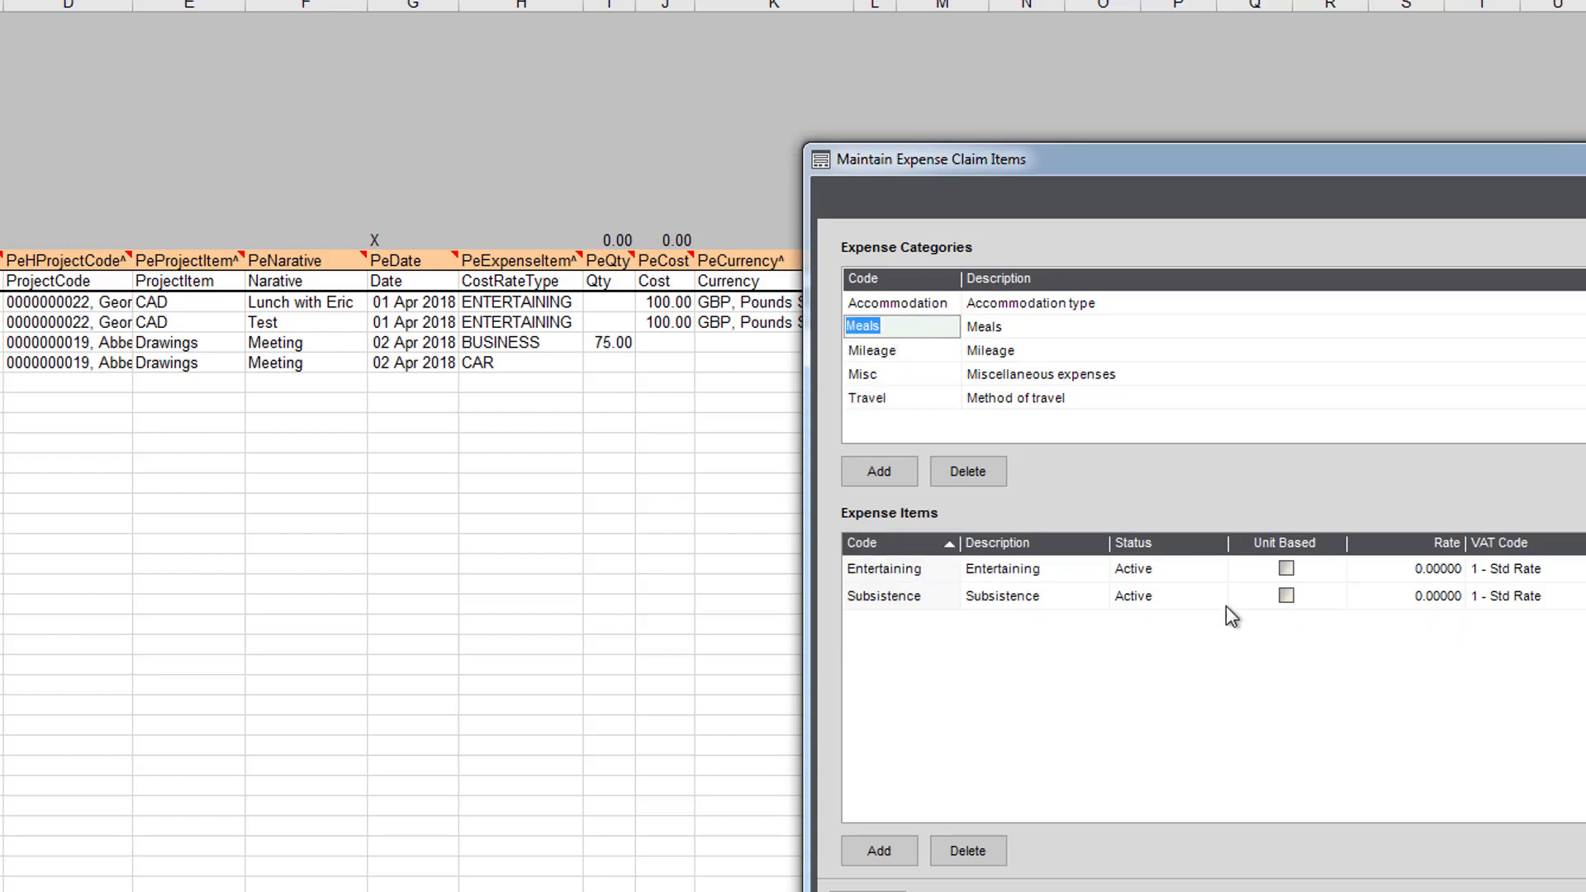
left_click(655, 307)
left_click(654, 307)
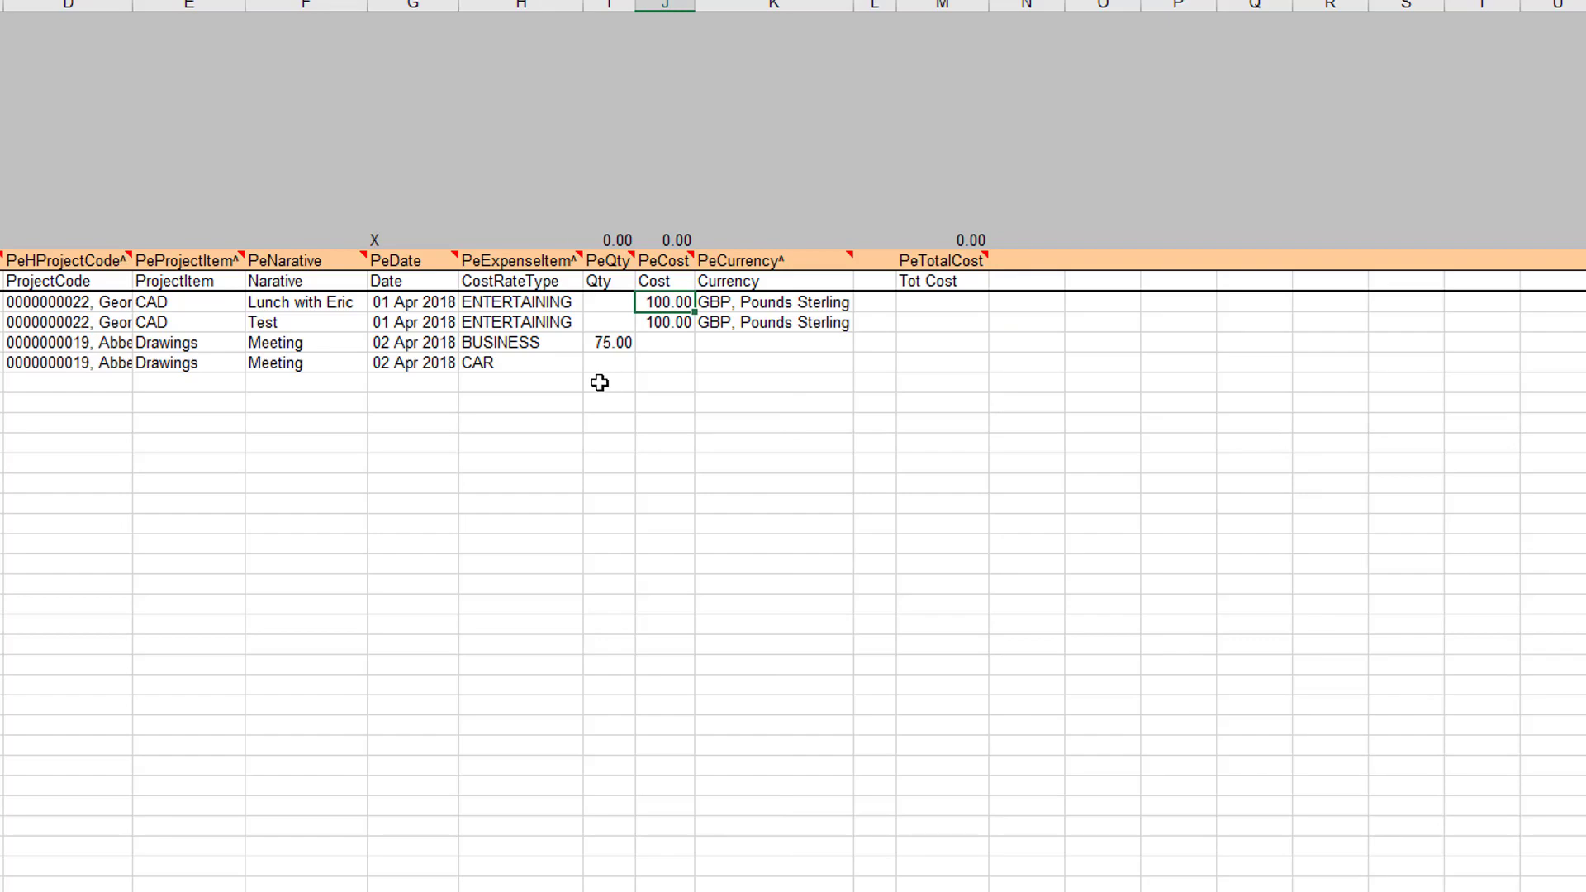
Run Import from the first row and move the Post TimeSheet Summary aside
left_click(759, 307)
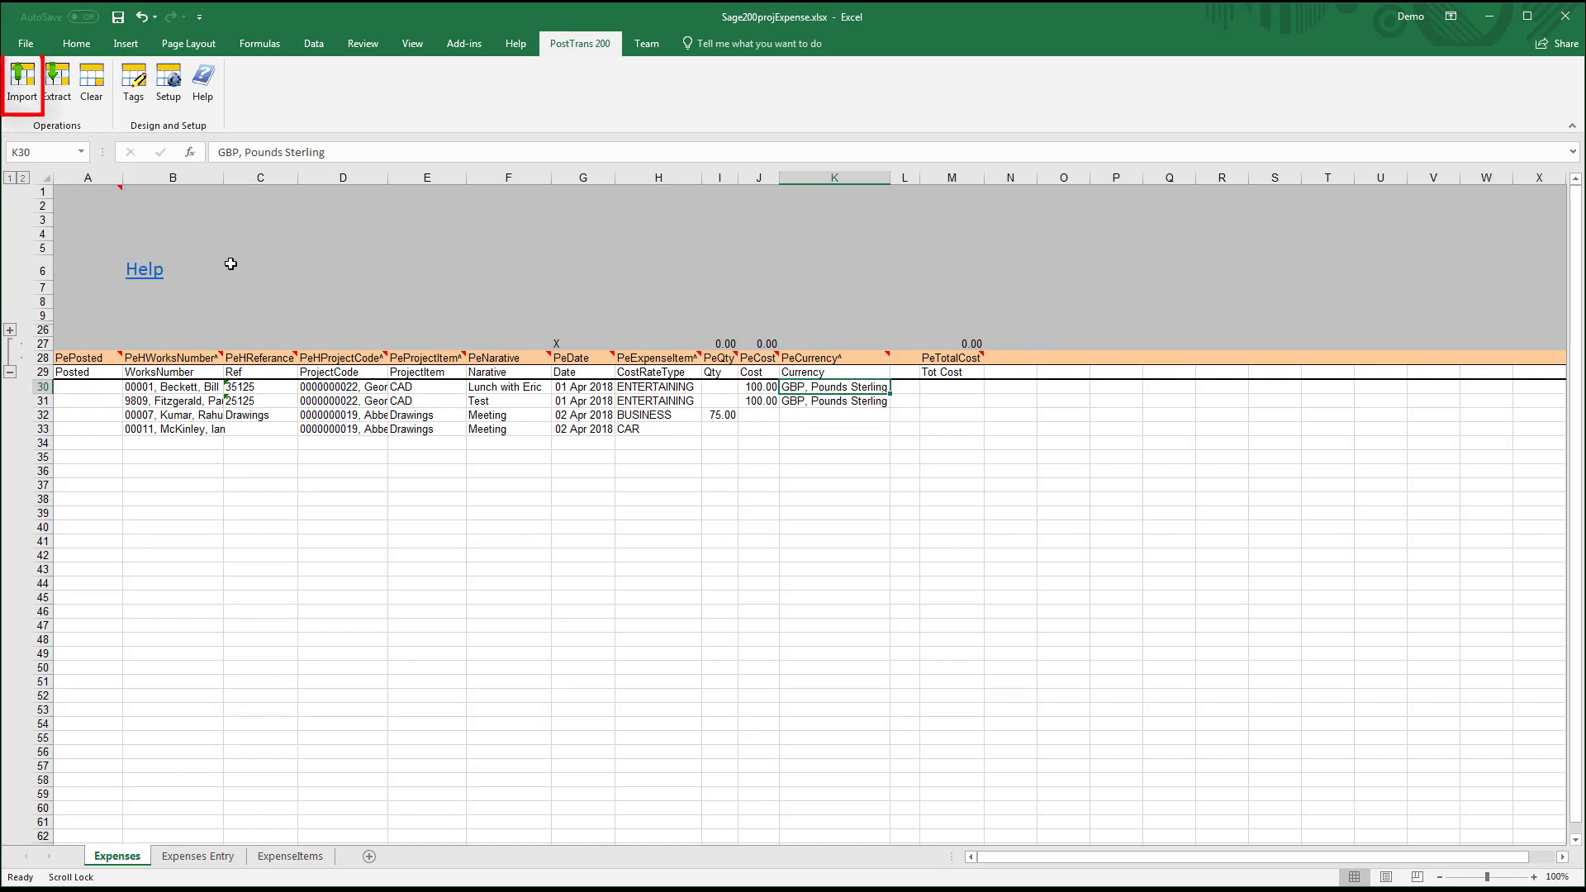
left_click(29, 77)
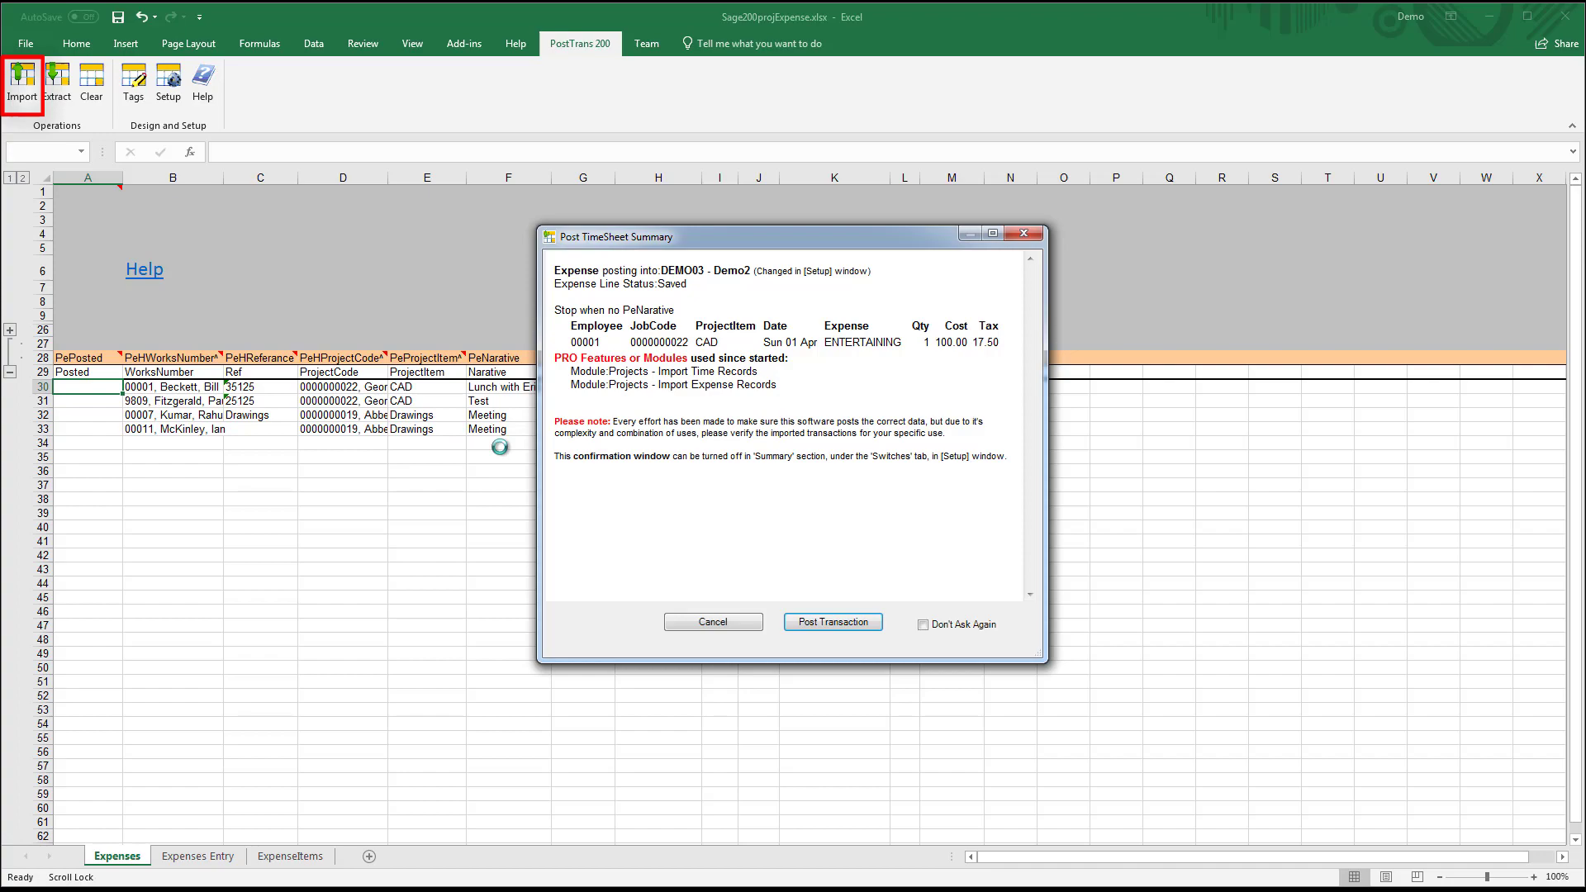
mouse_move(904, 240)
left_mouse_down()
mouse_move(1131, 416)
mouse_move(1315, 409)
mouse_move(1362, 382)
mouse_move(1361, 352)
left_mouse_up()
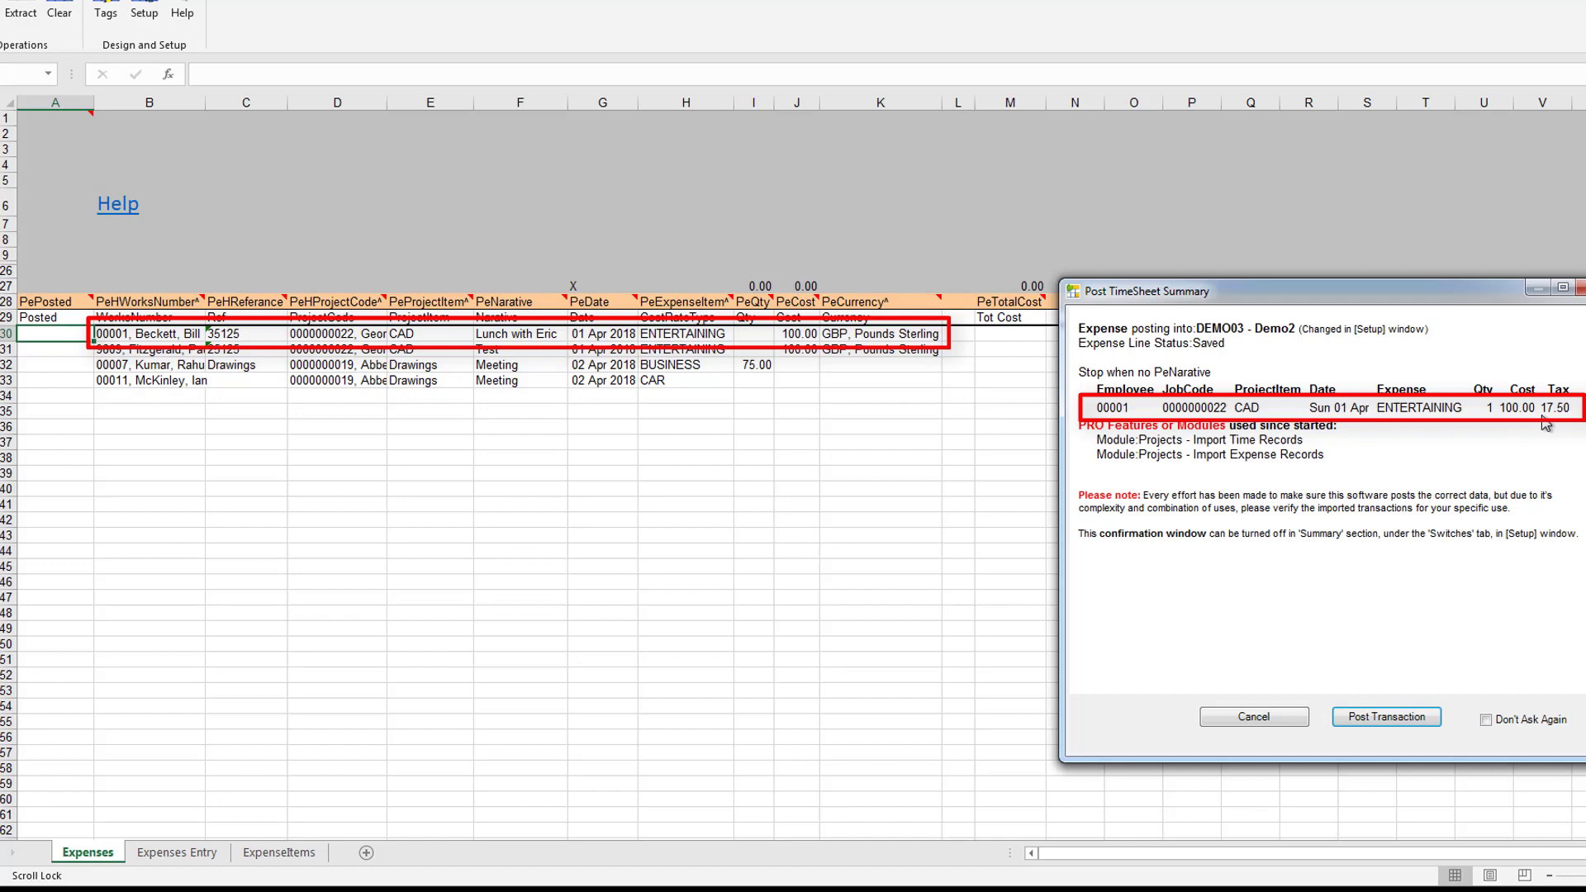
Post the first two expense lines, moving the summary aside to check each row
left_click(1368, 725)
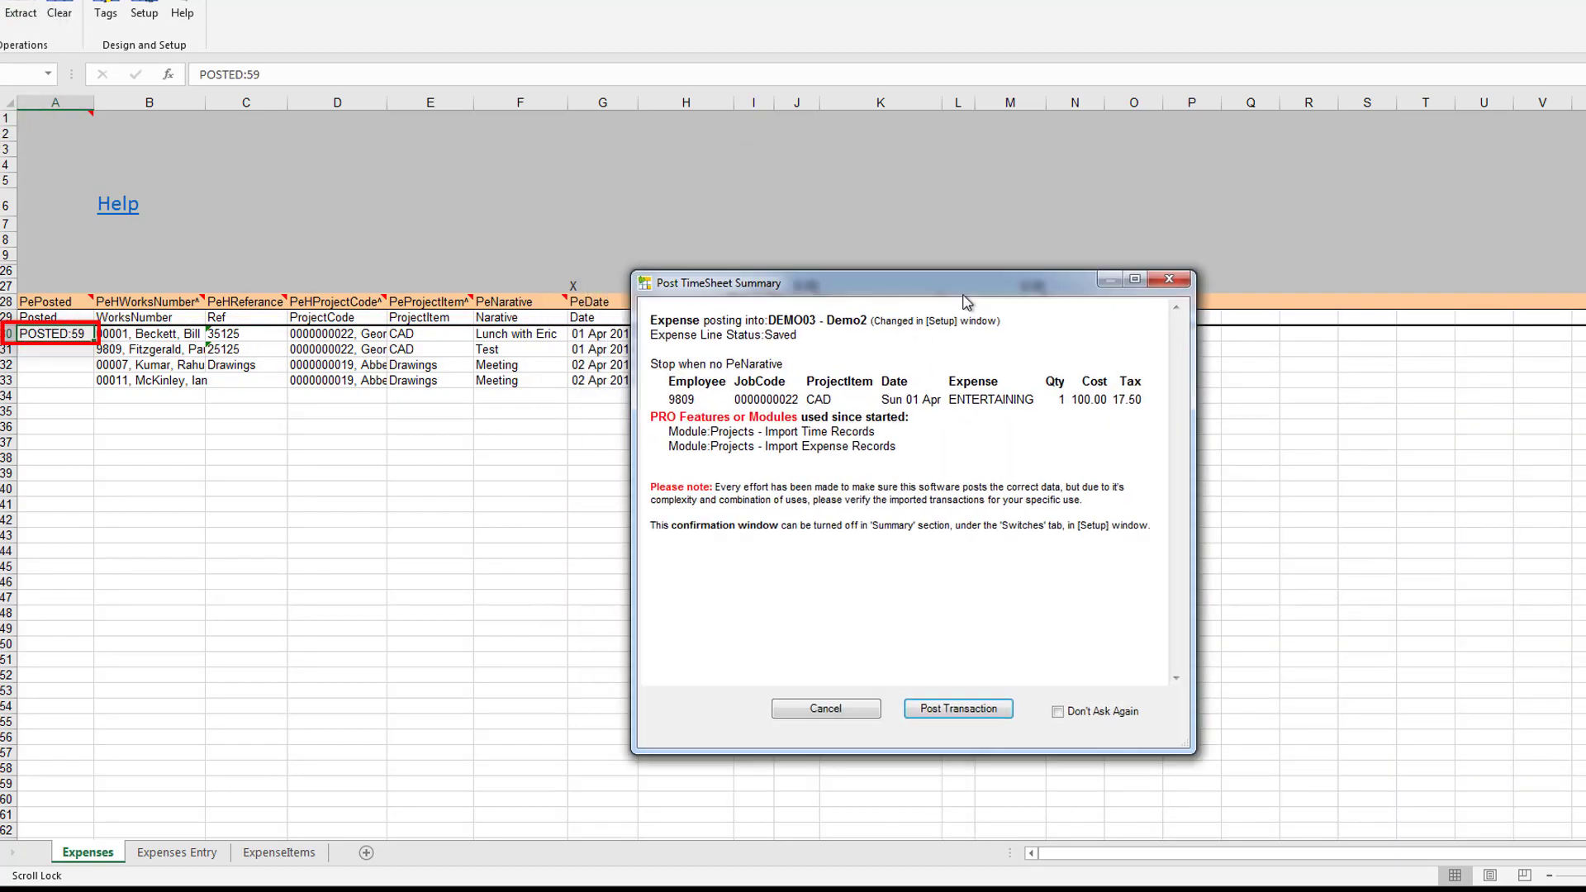
left_click_drag(883, 180, 1190, 384)
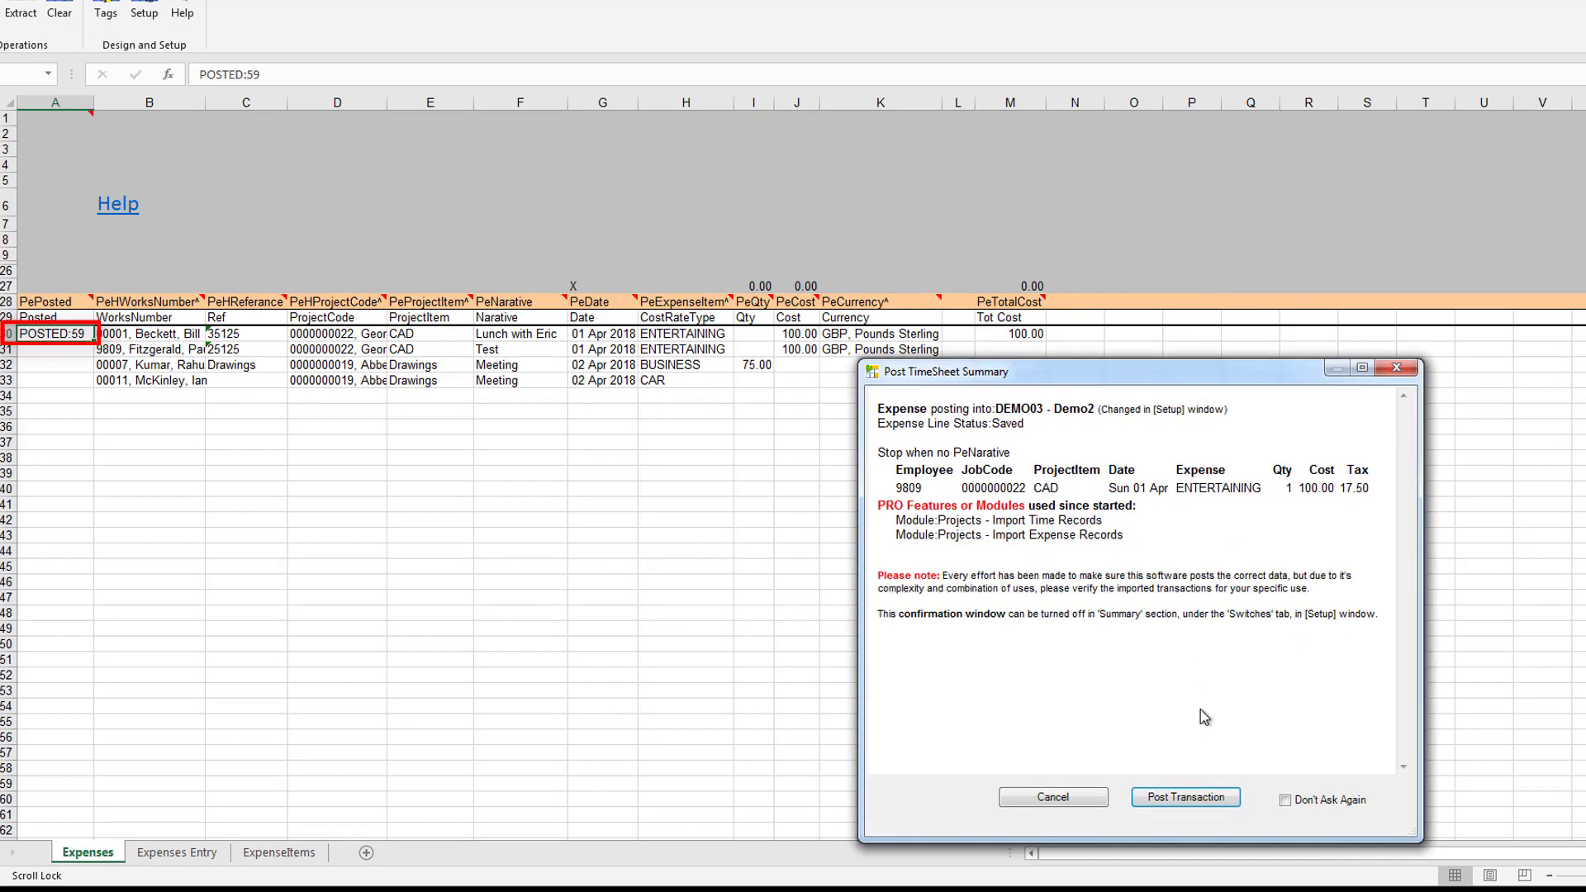
left_click(1191, 798)
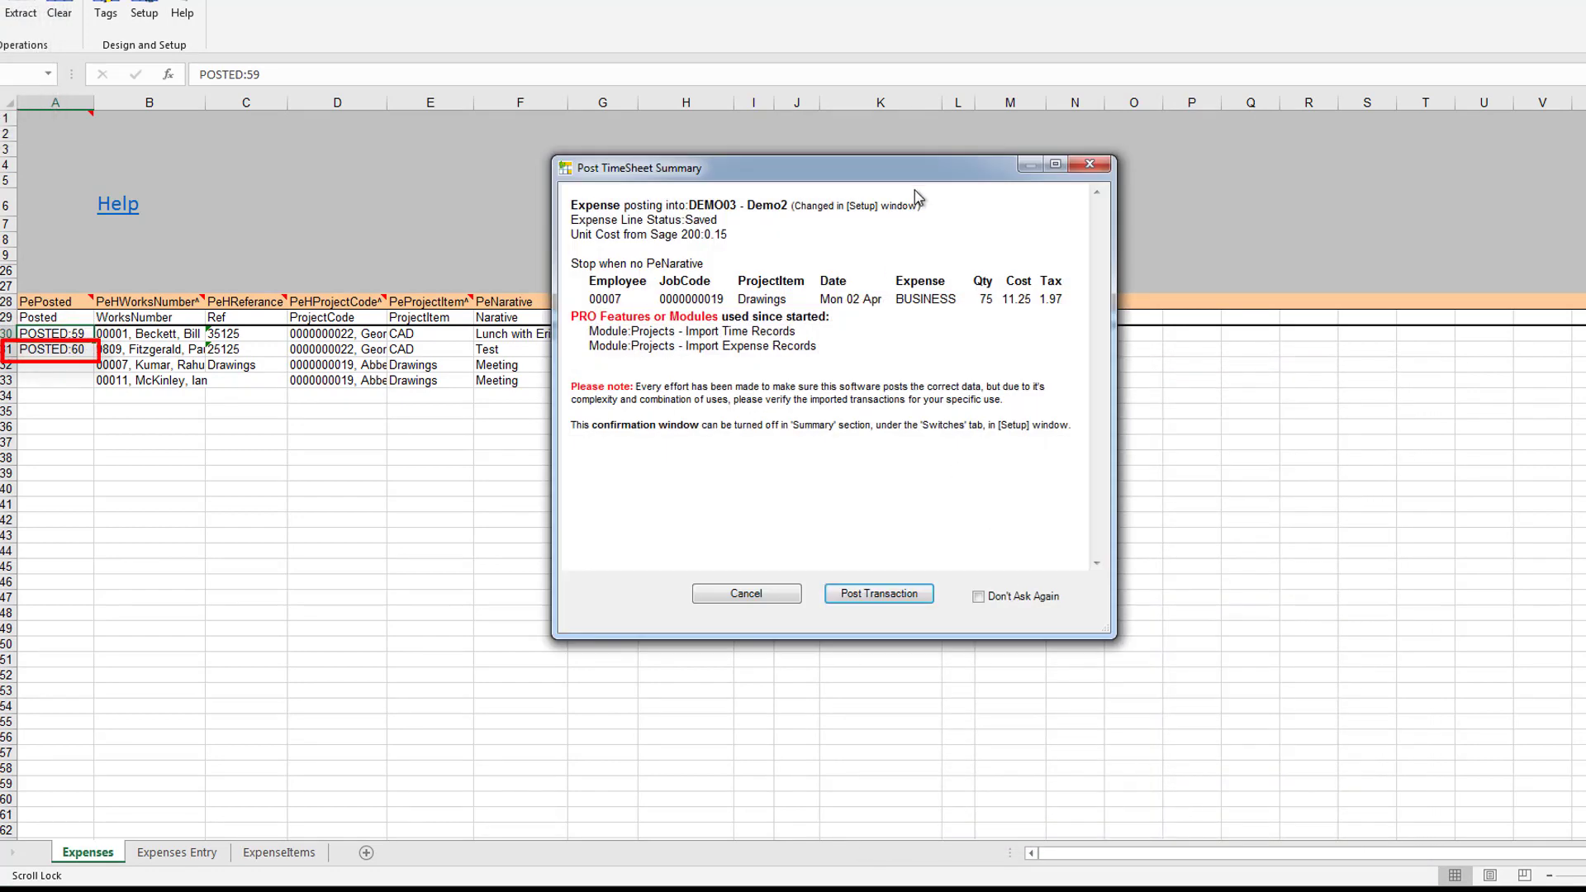
left_click_drag(920, 175, 1441, 189)
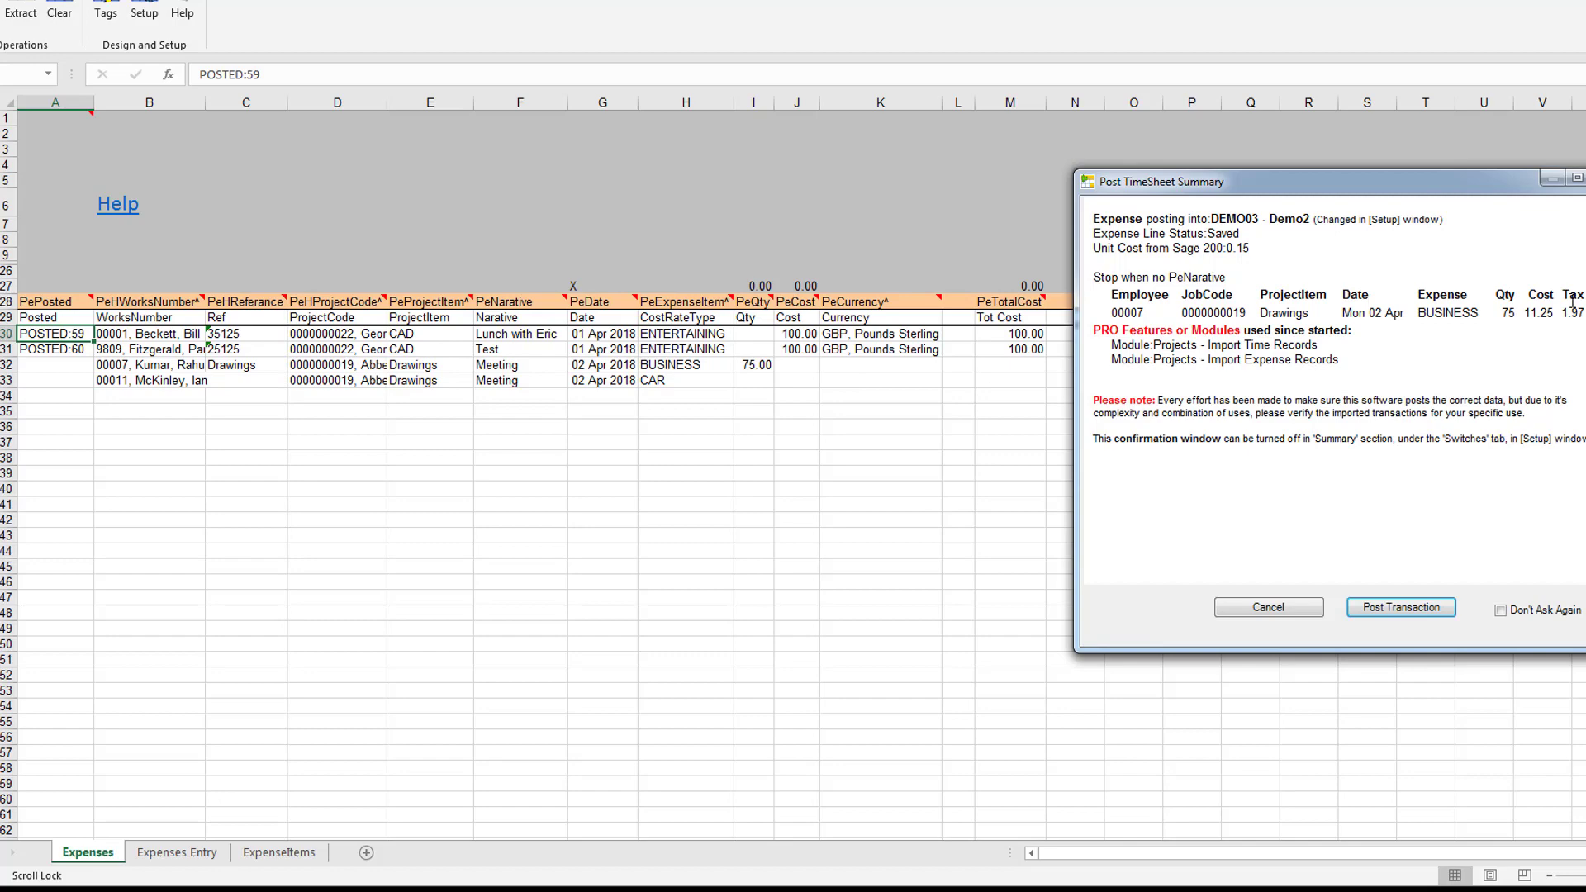
Post the third line, close the claim items window and check the CAR's 60.00 cost, 10.50 tax
left_click(1417, 617)
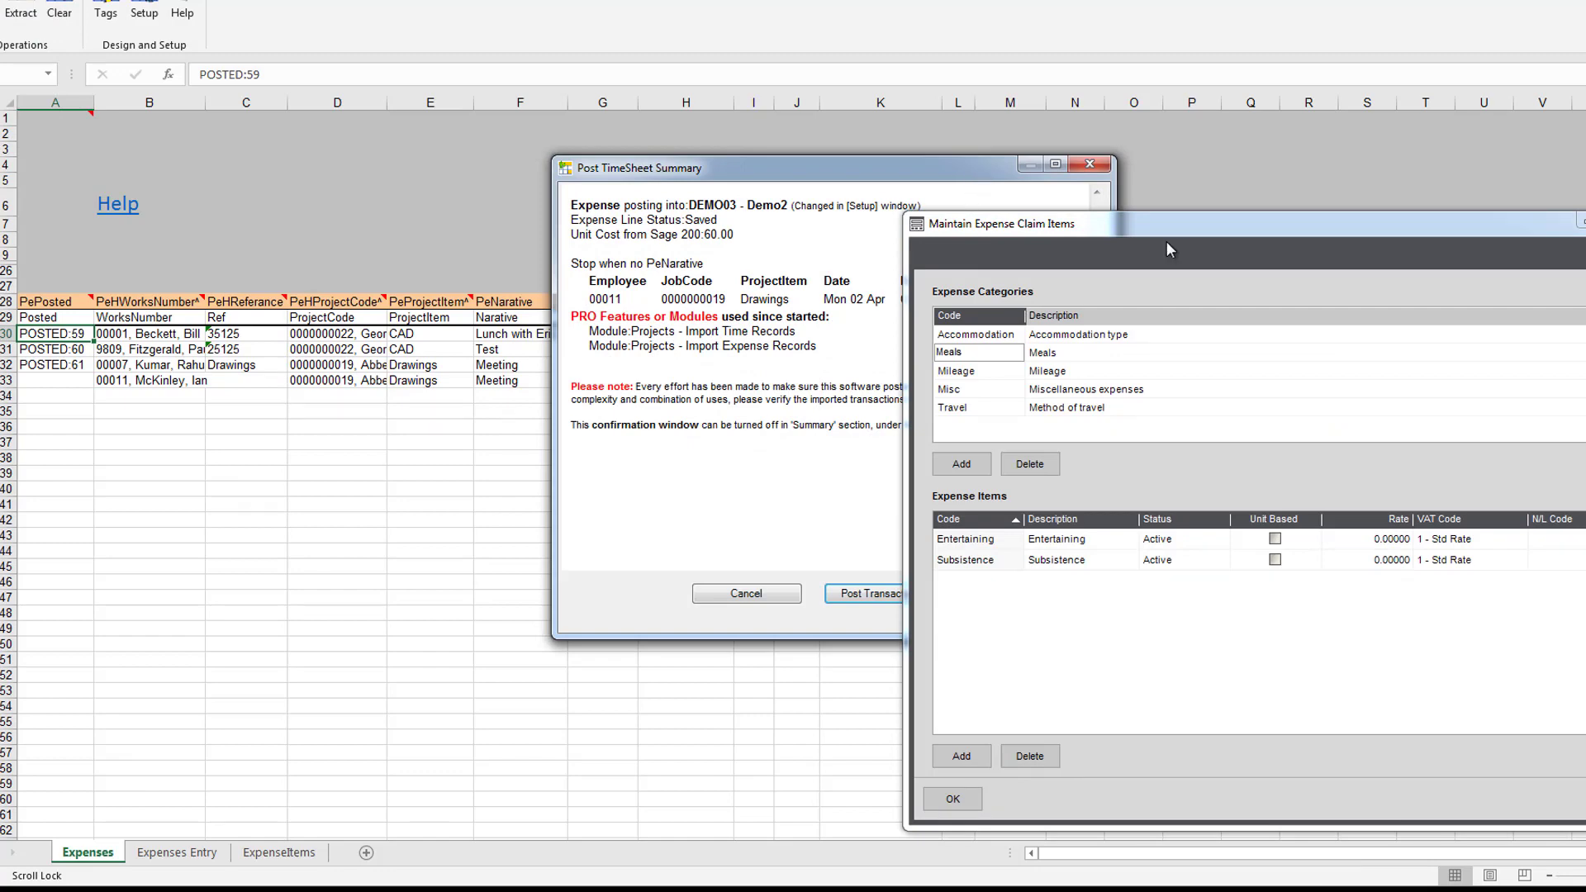
left_click(1577, 221)
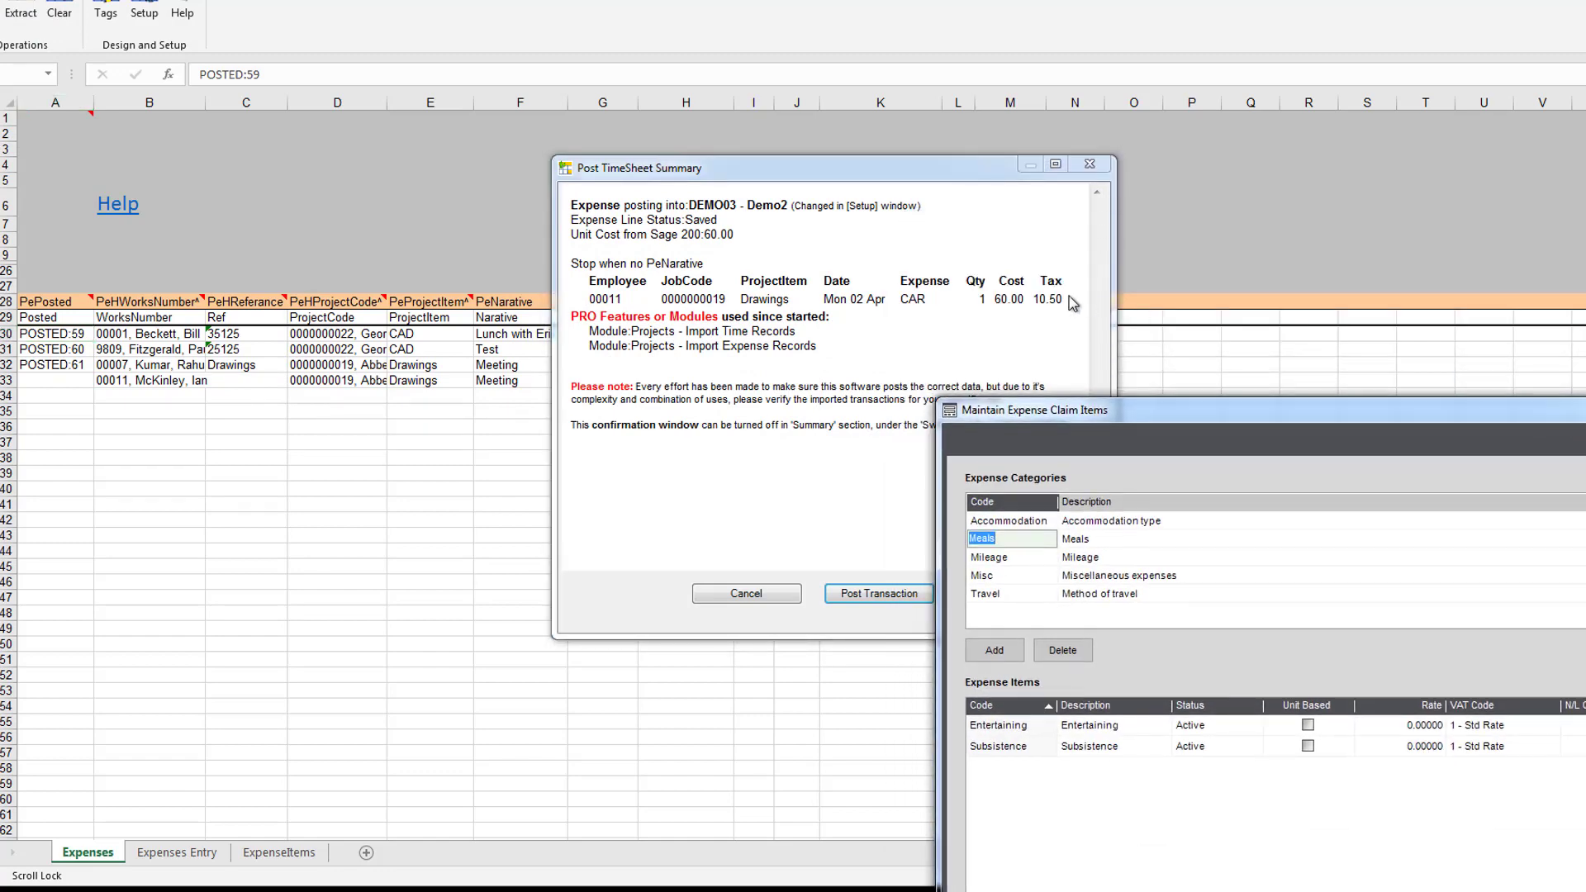
left_click_drag(1024, 295, 1068, 304)
left_click(1063, 330)
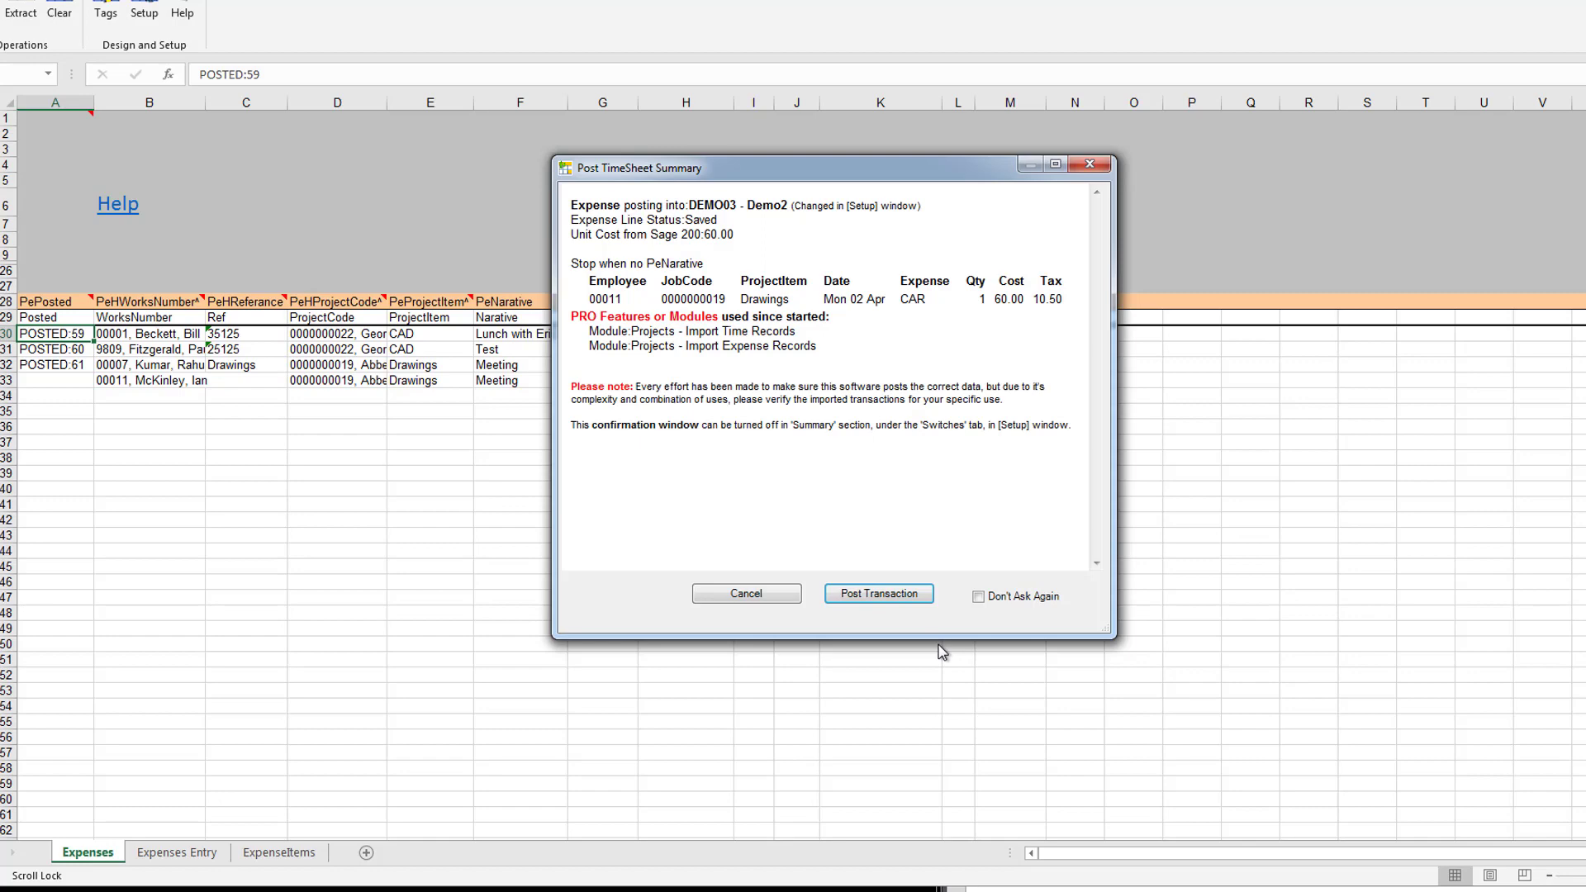
Post the fourth line, acknowledge 'Posted 4 lines', and review the Tot Cost values for rows 30–33
left_click(877, 603)
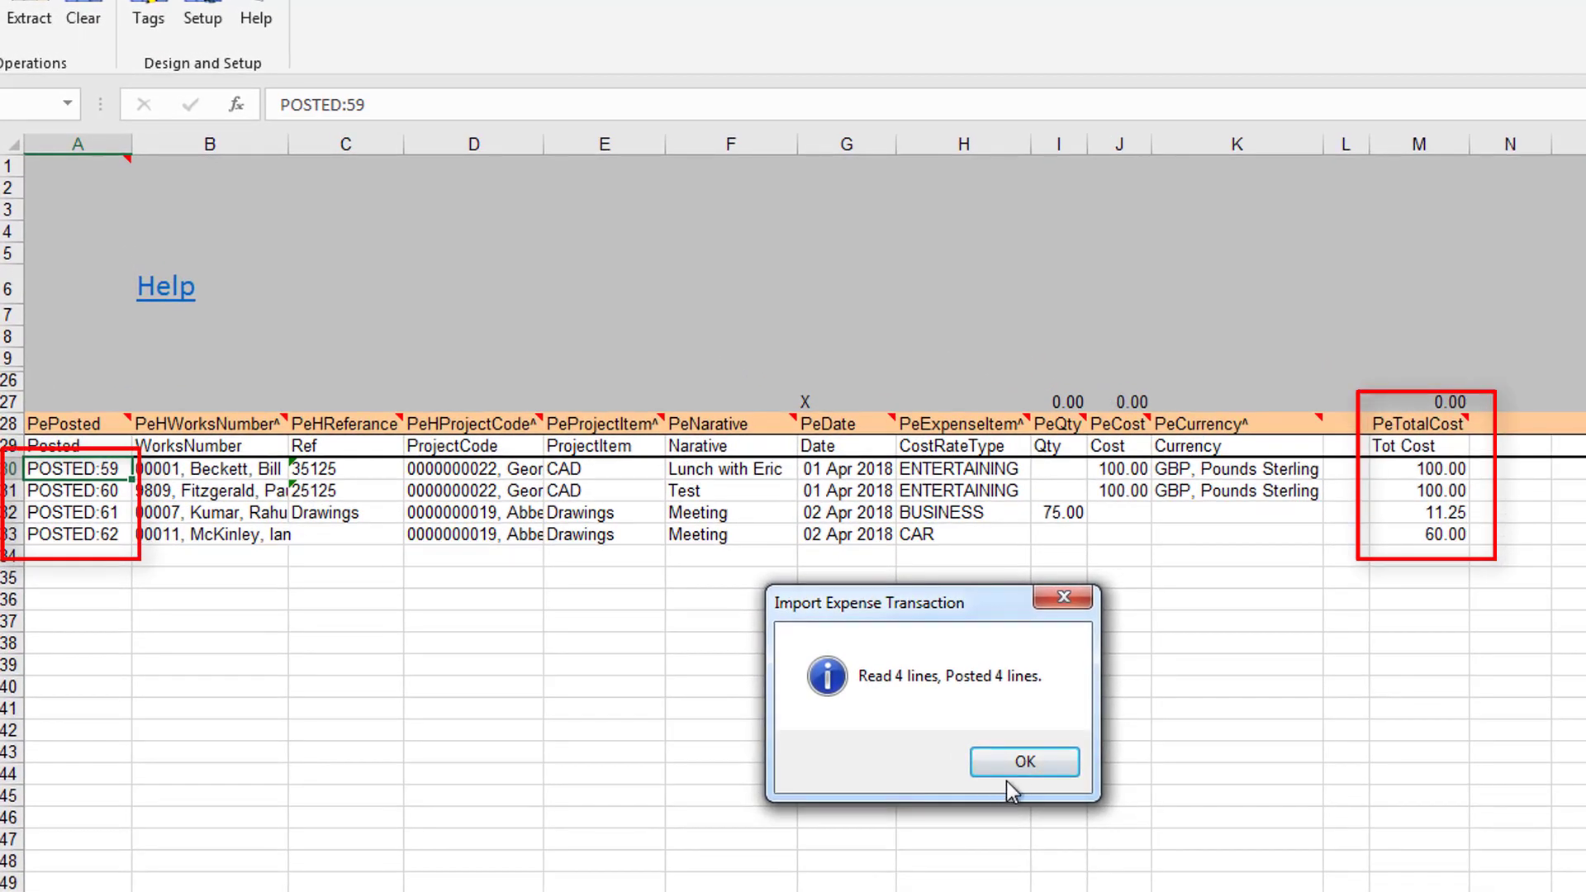
left_click(1022, 761)
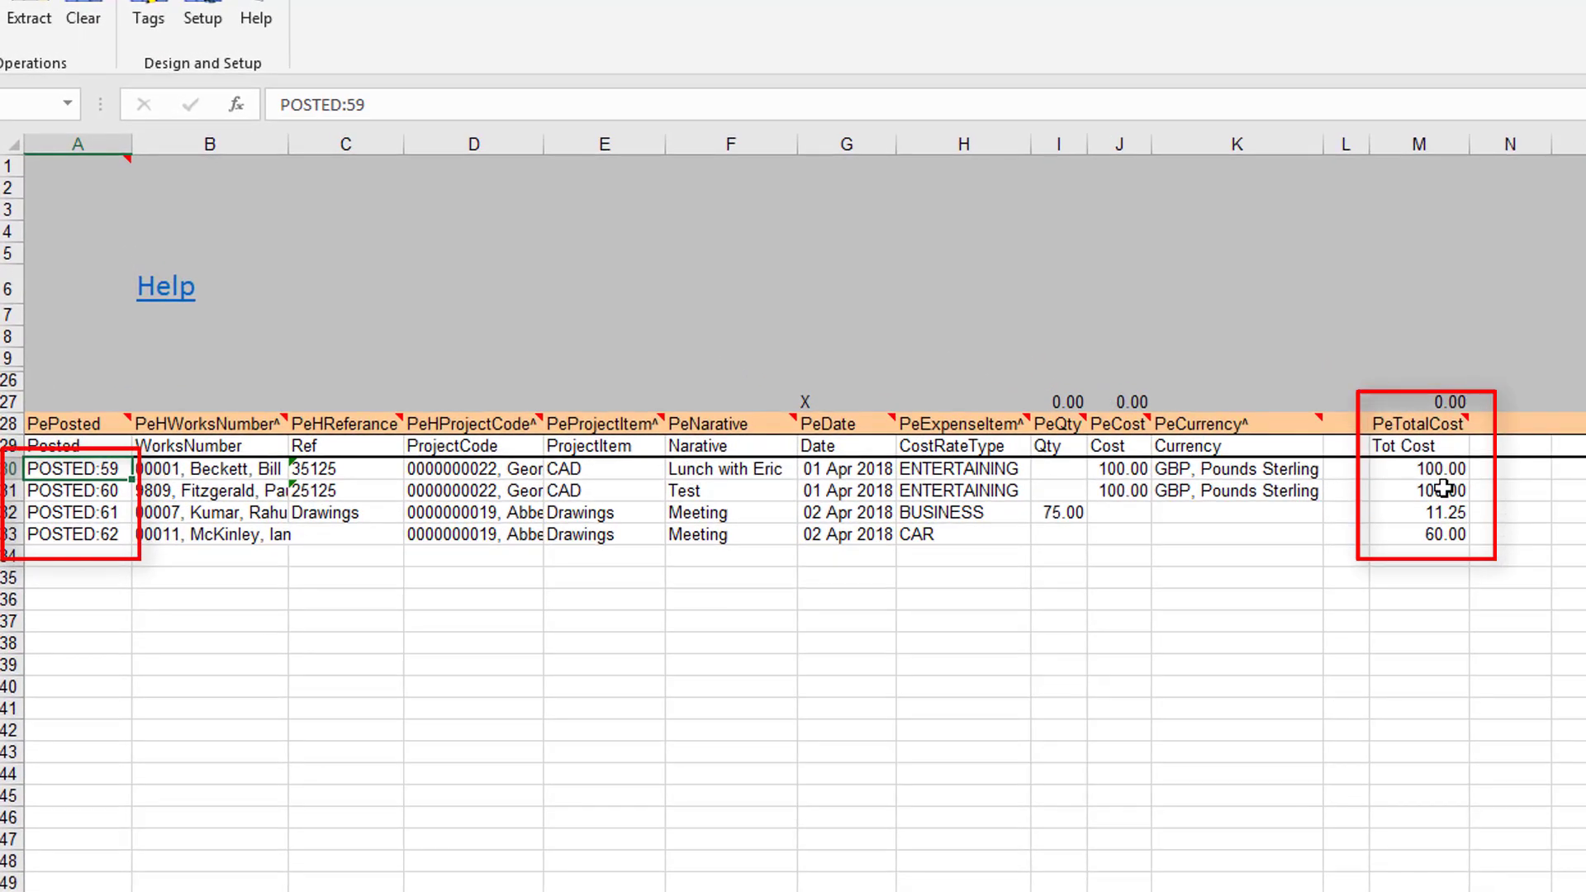
left_click_drag(1440, 477, 1441, 531)
left_click(1524, 533)
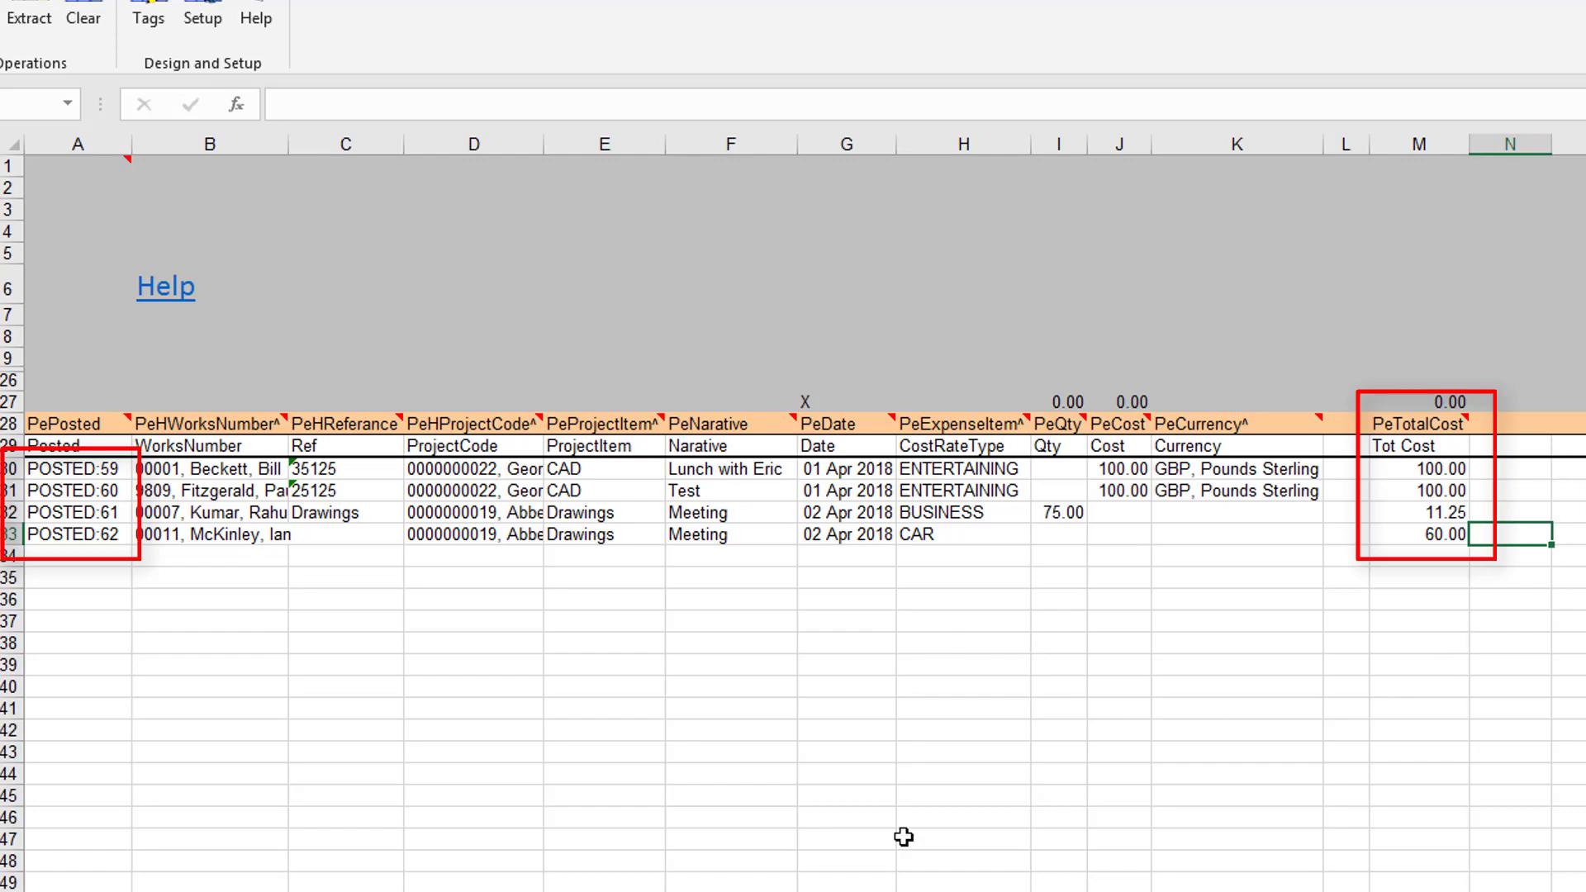
left_click(183, 206)
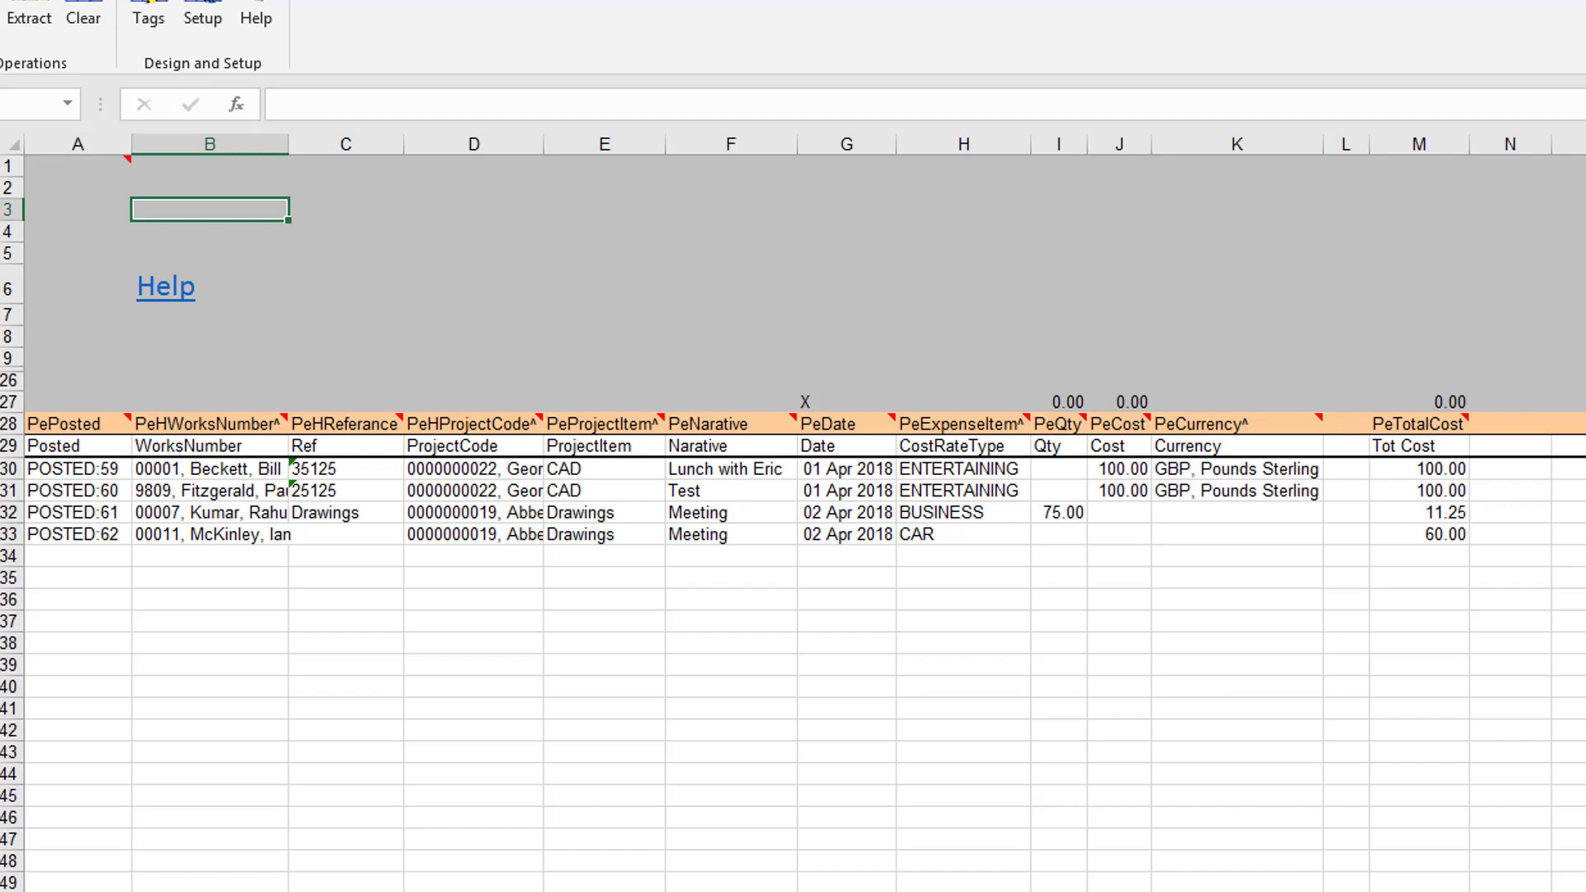
left_click(448, 558)
mouse_move(512, 425)
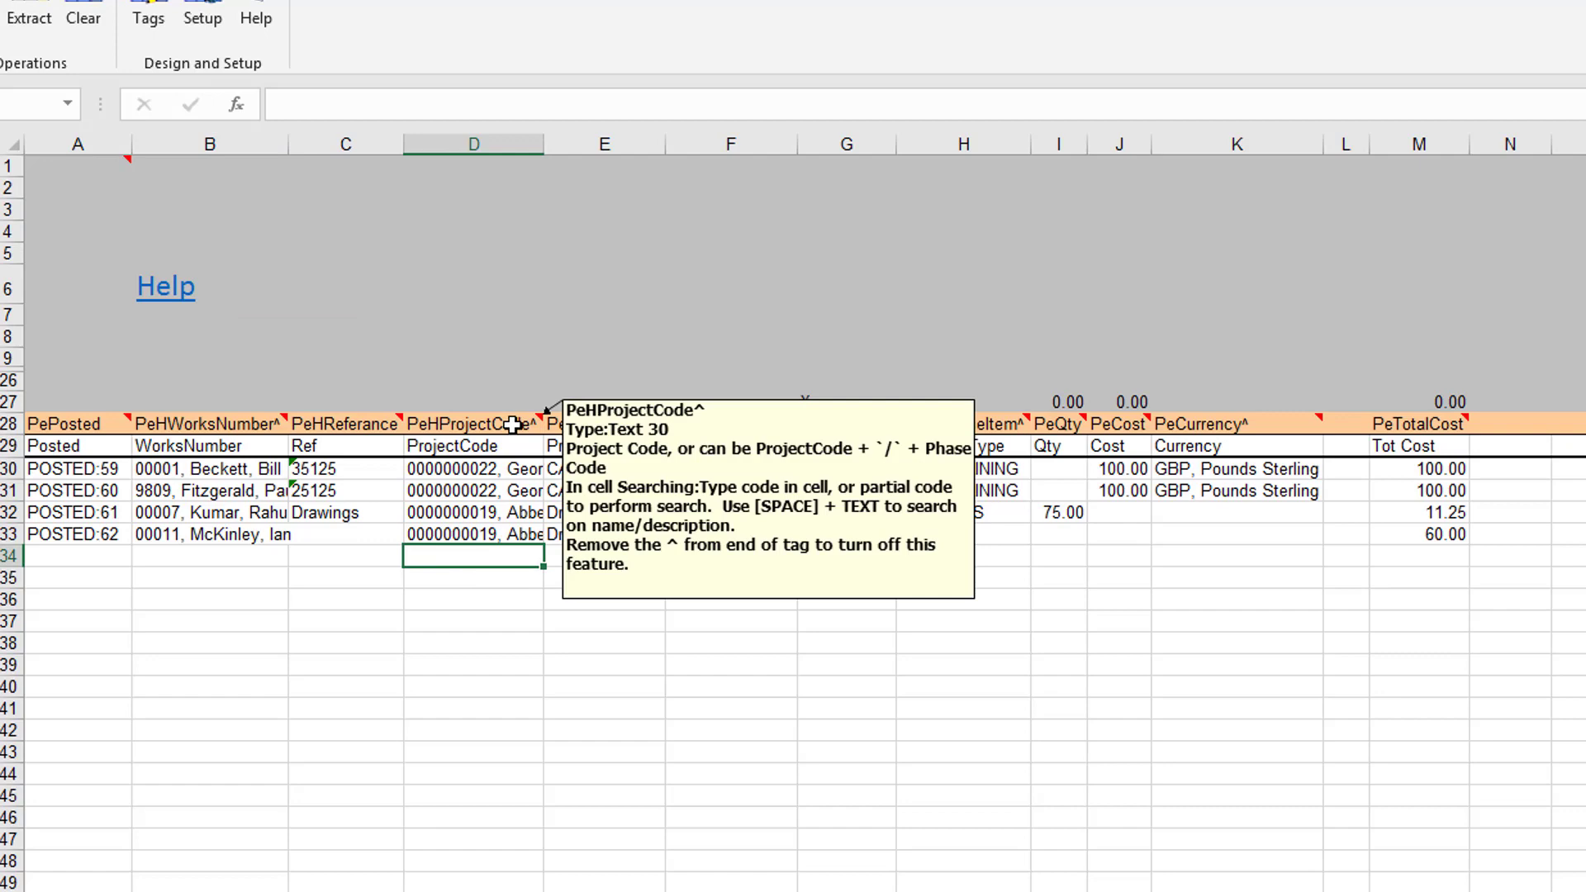
Remove the trailing ^ from the PeHProjectCode header to turn off code searching
left_click(512, 425)
left_click(434, 104)
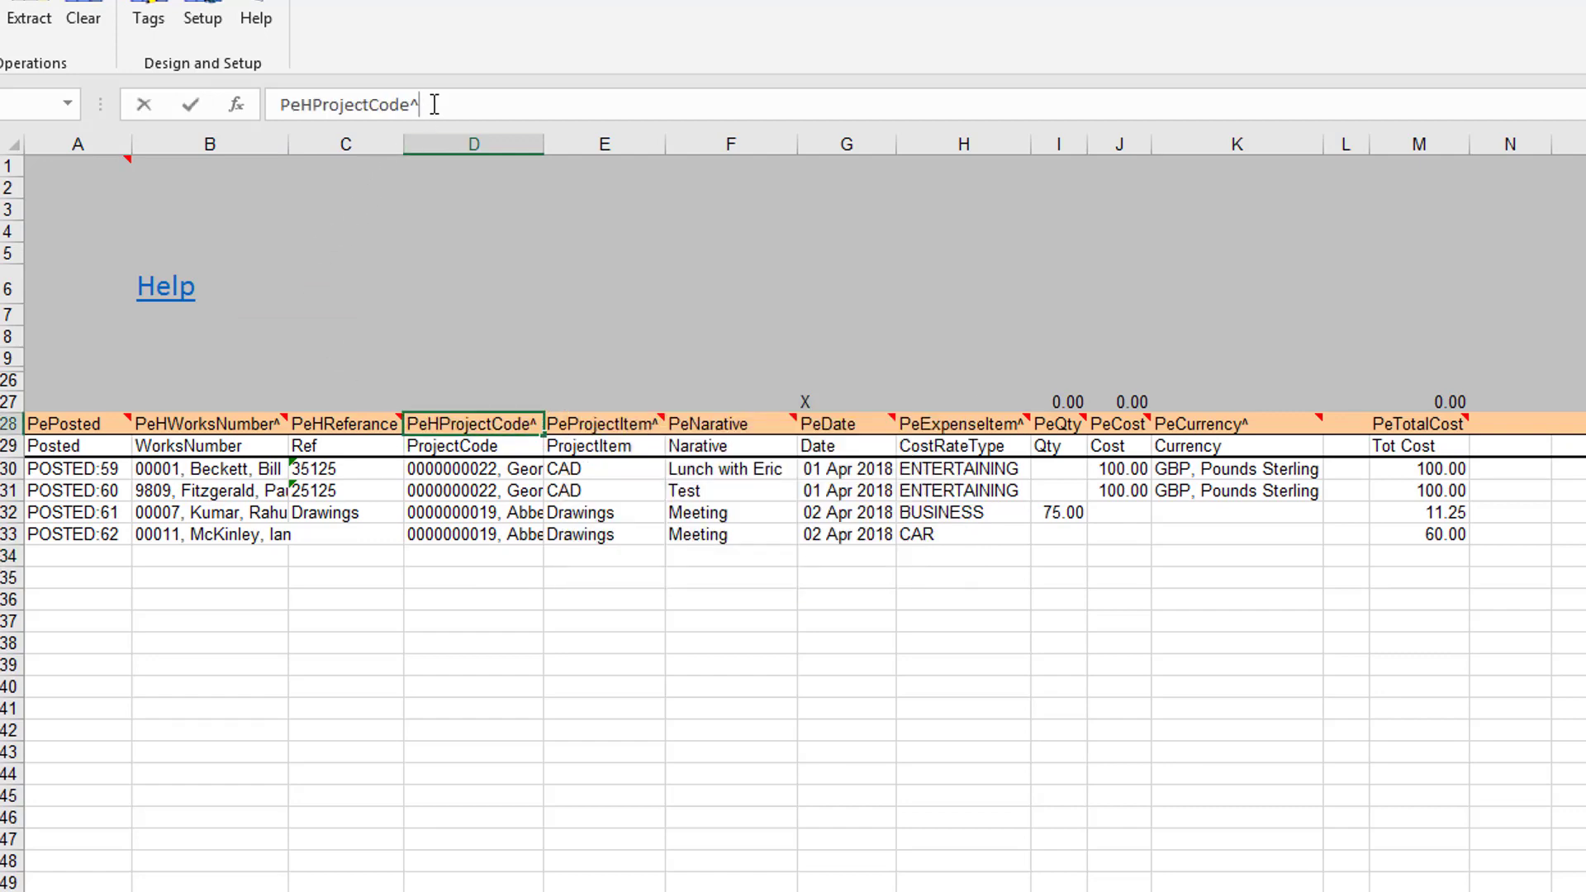
key("BackSpace")
left_click(464, 521)
left_click(460, 535)
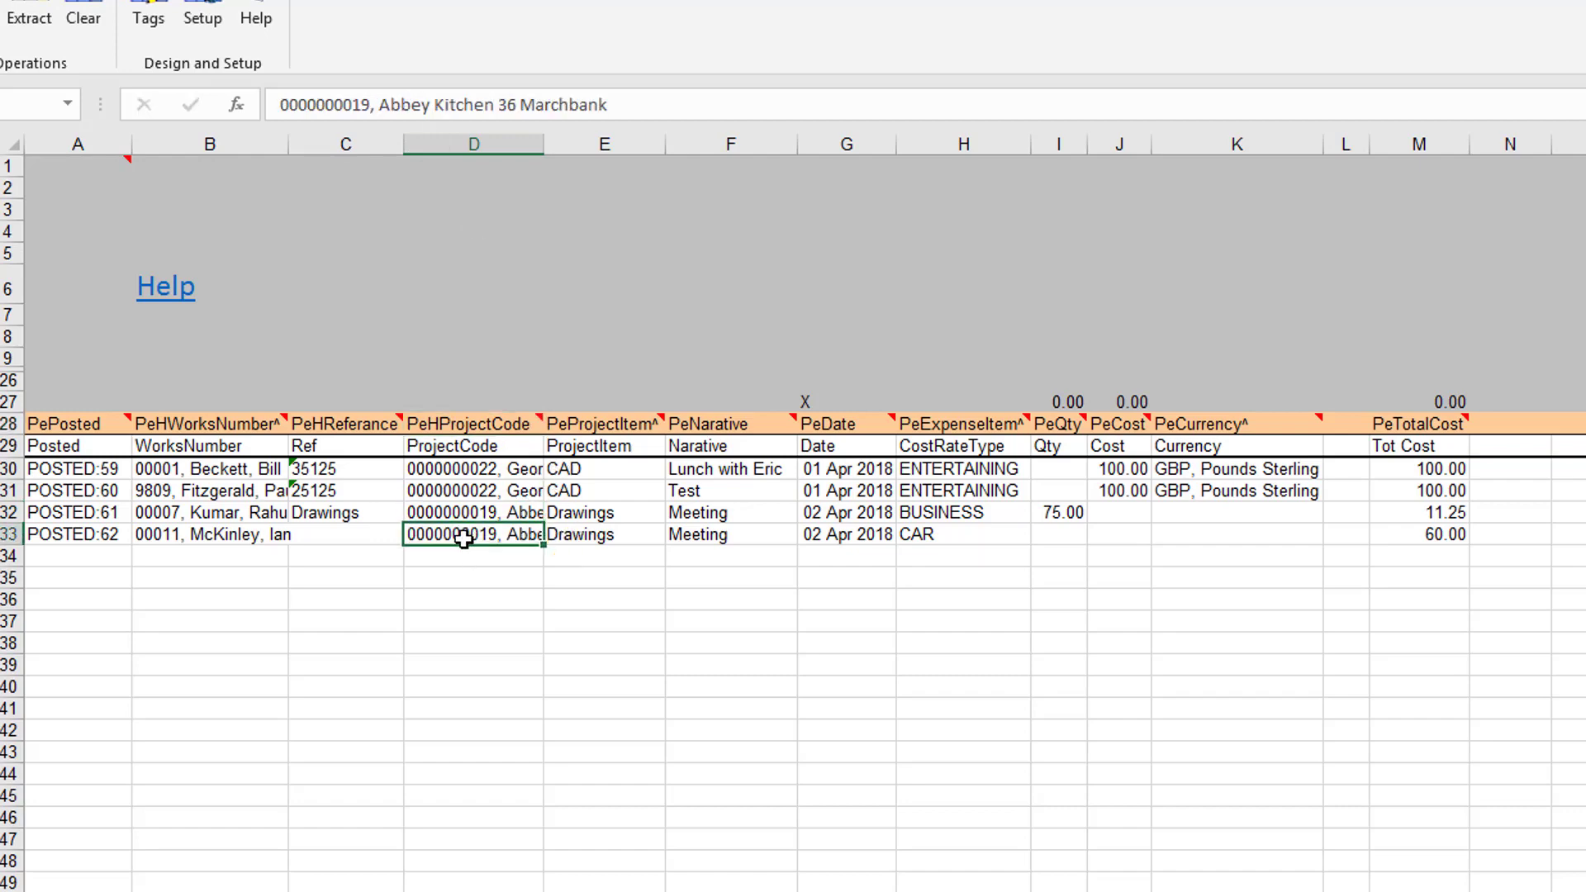
left_click(459, 558)
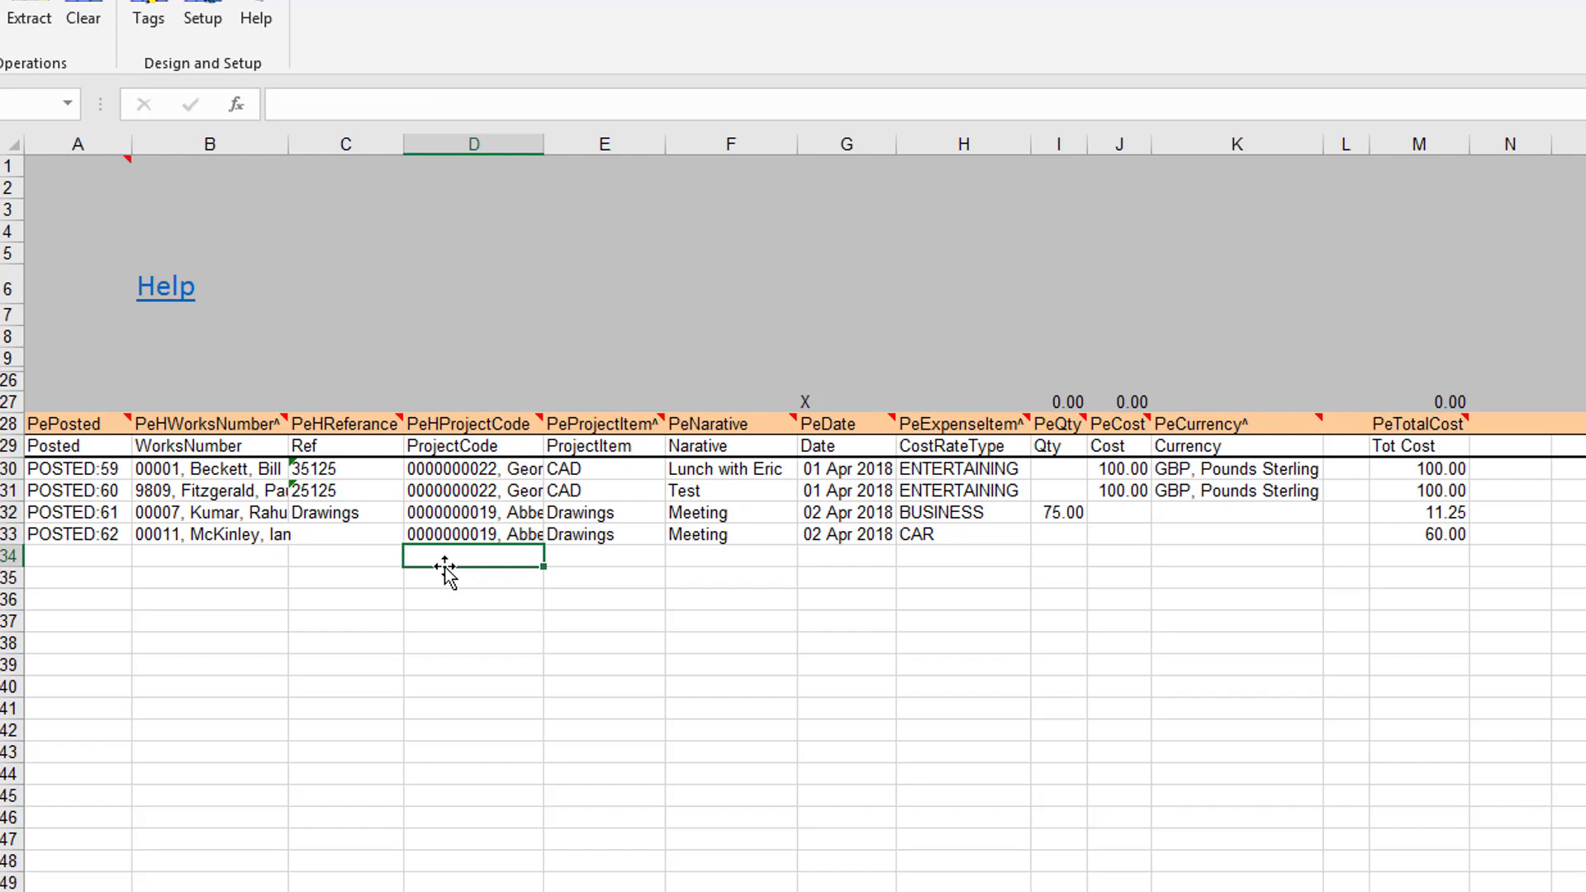
left_click(499, 467)
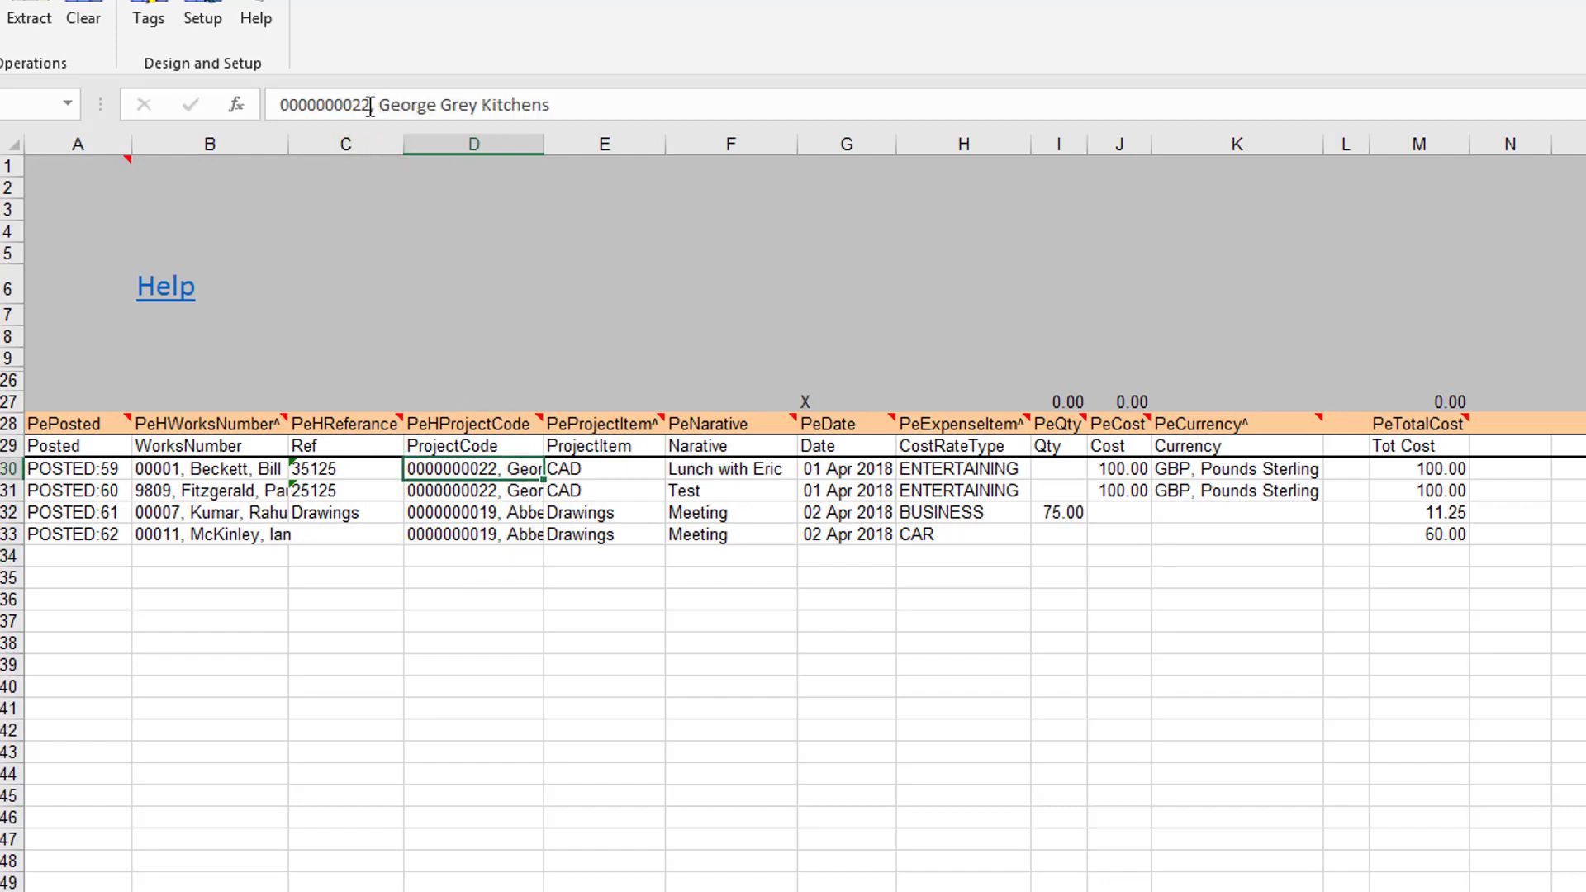
left_click_drag(370, 106, 281, 105)
key("ctrl+c")
left_click(453, 556)
key("ctrl+v")
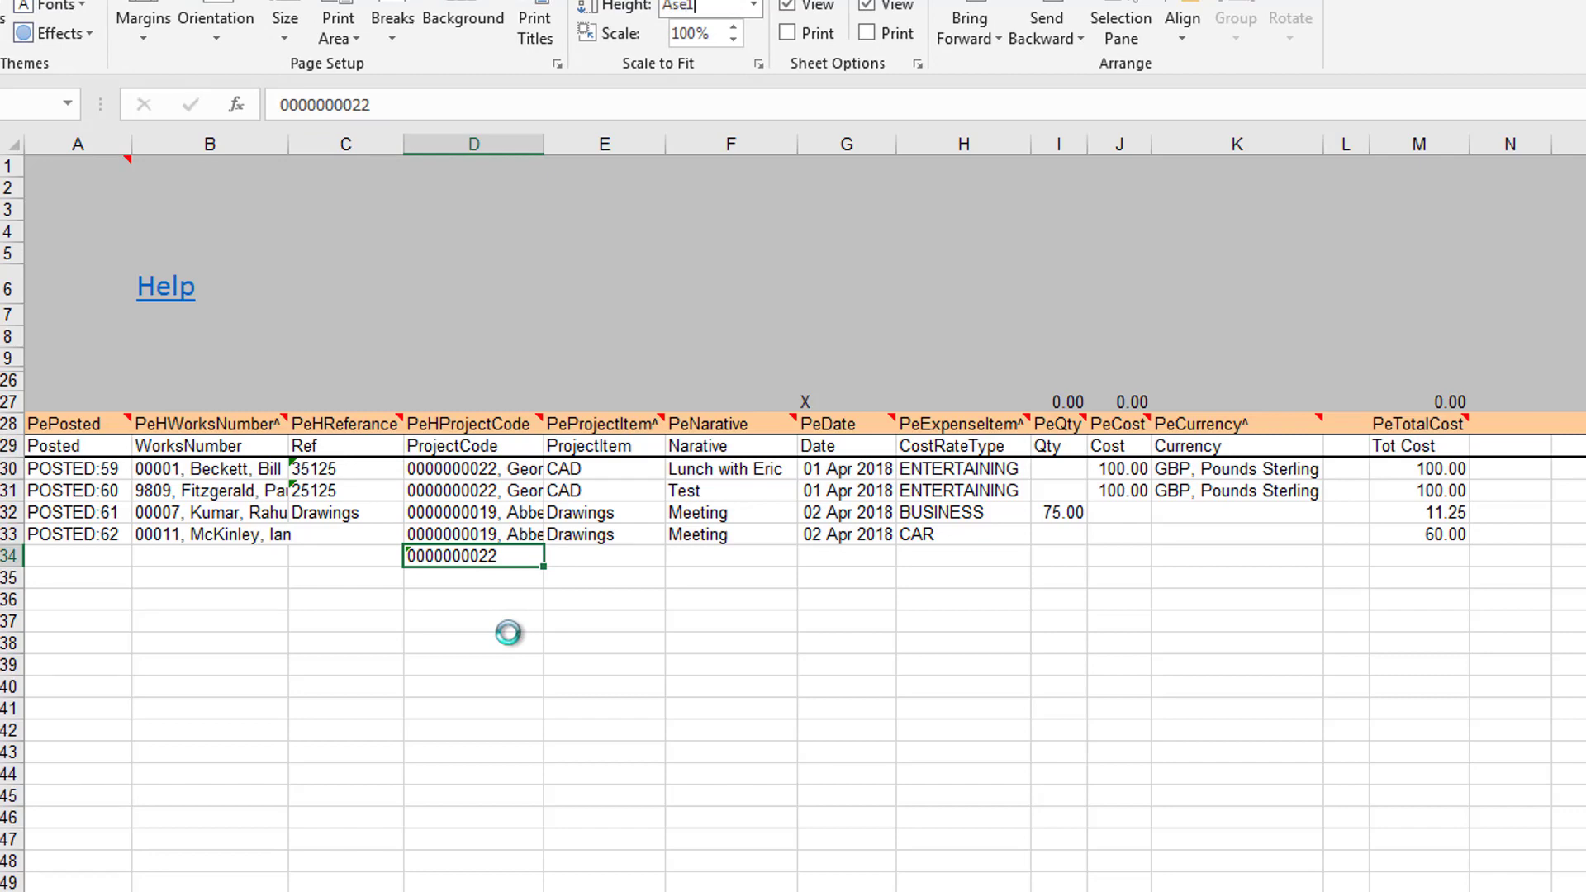
left_click(396, 106)
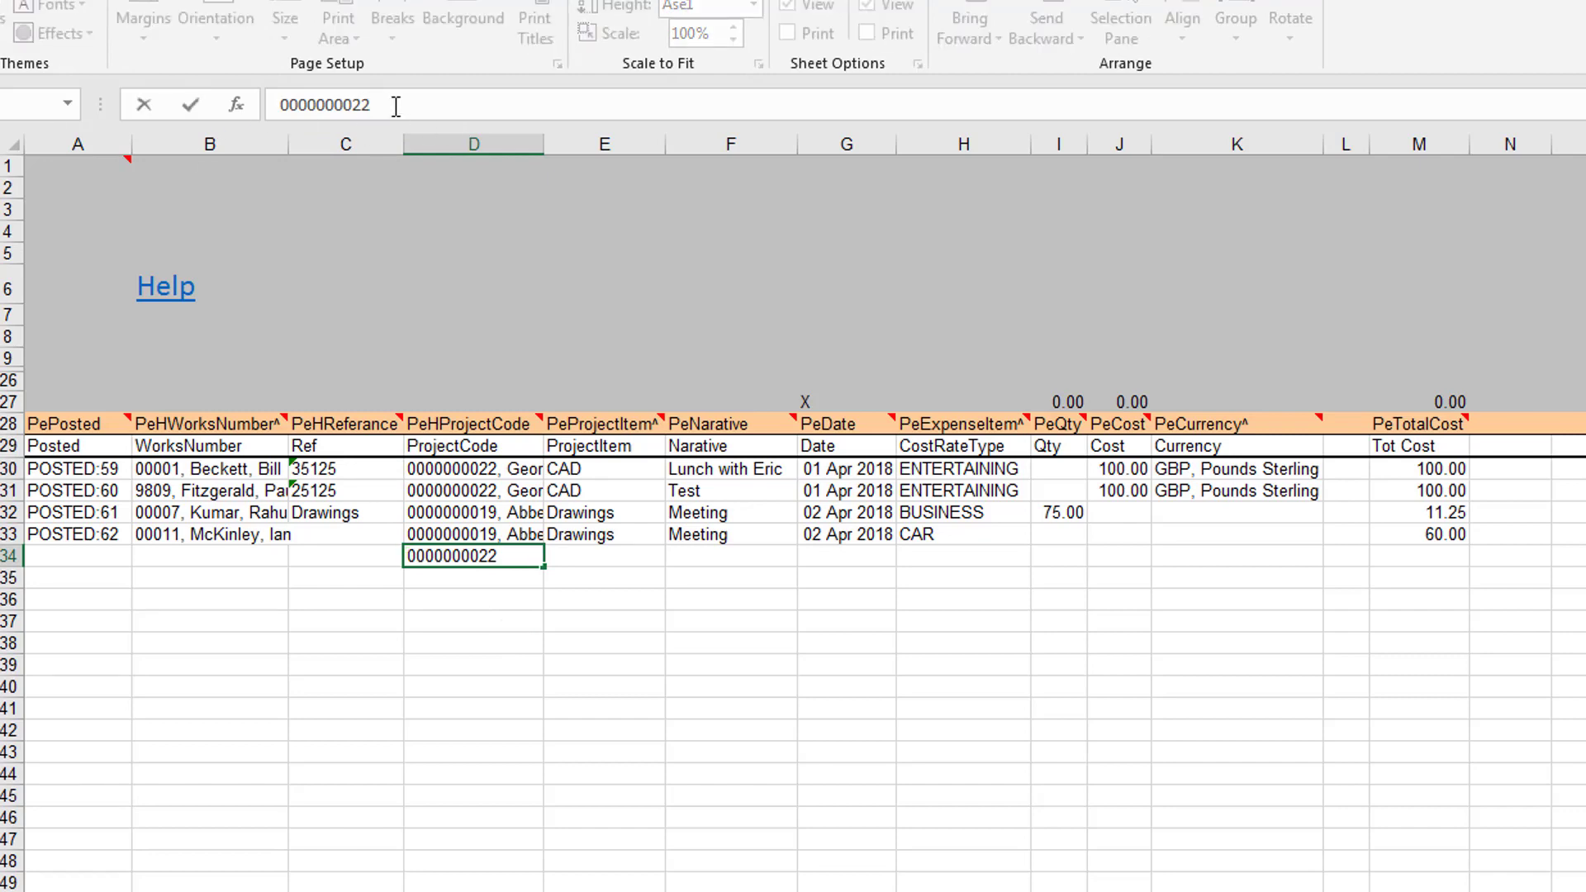
type("/Phase")
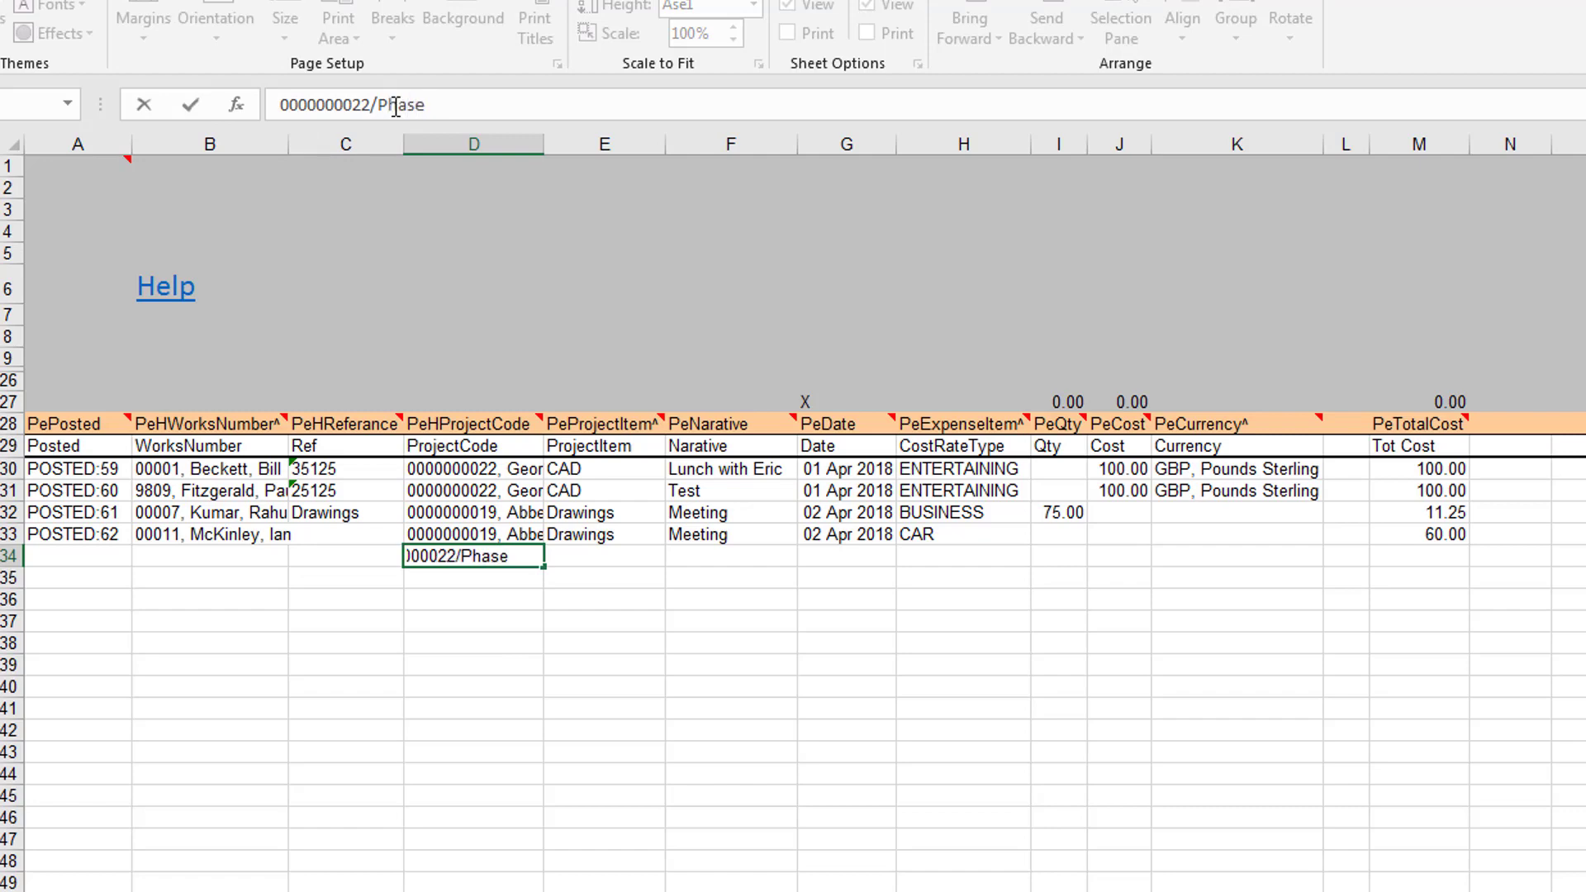
type("1")
key("Tab")
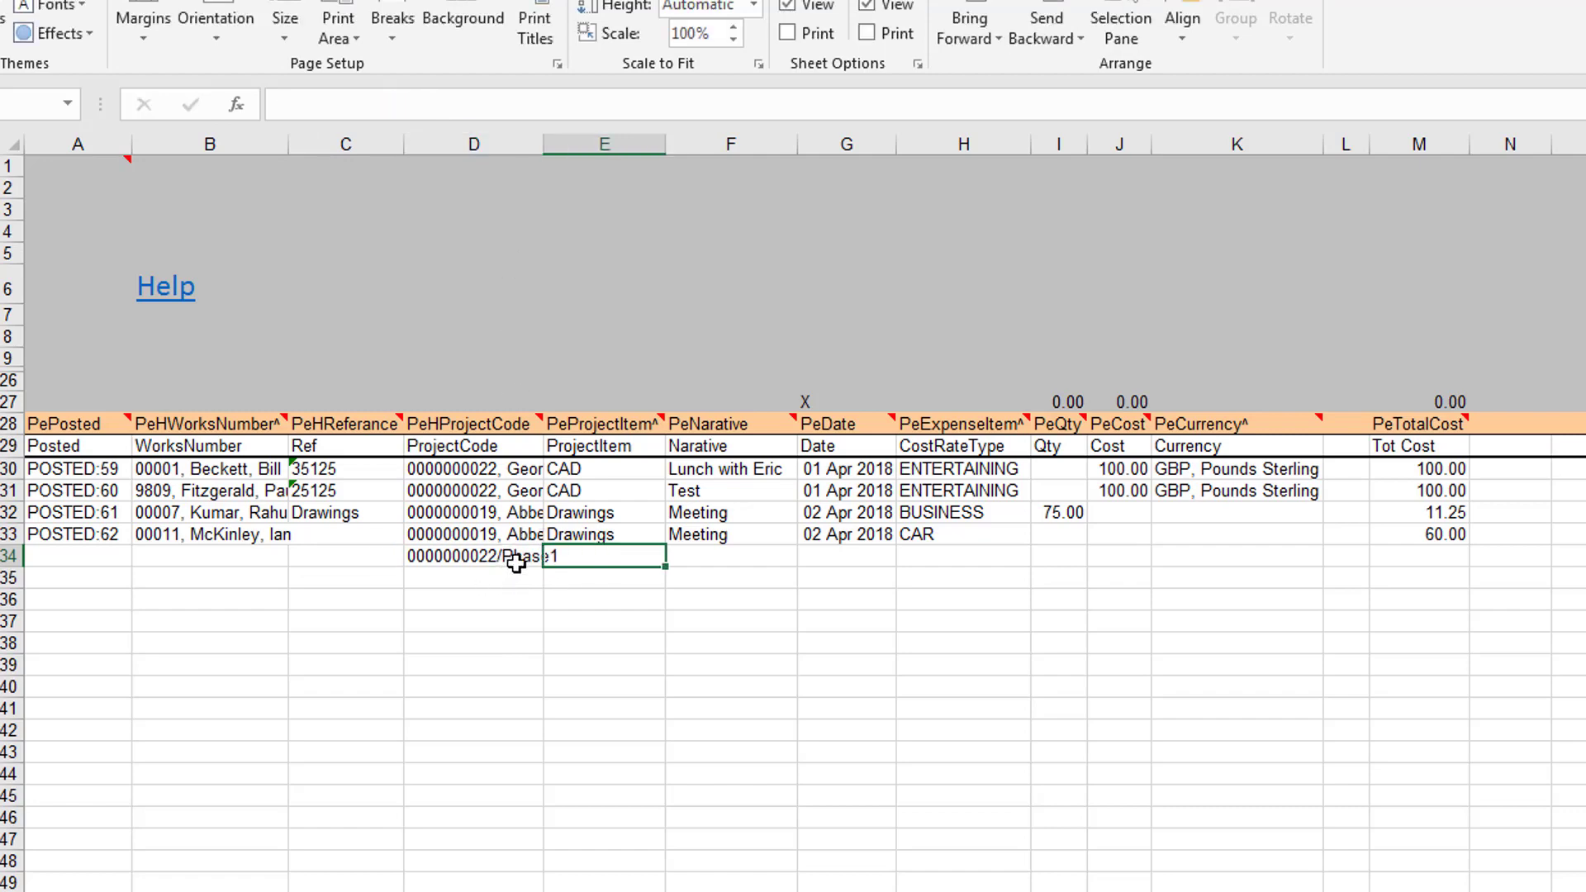
Enter 'cad' as row 34's project item and compare its code with row 30's
left_click(516, 564)
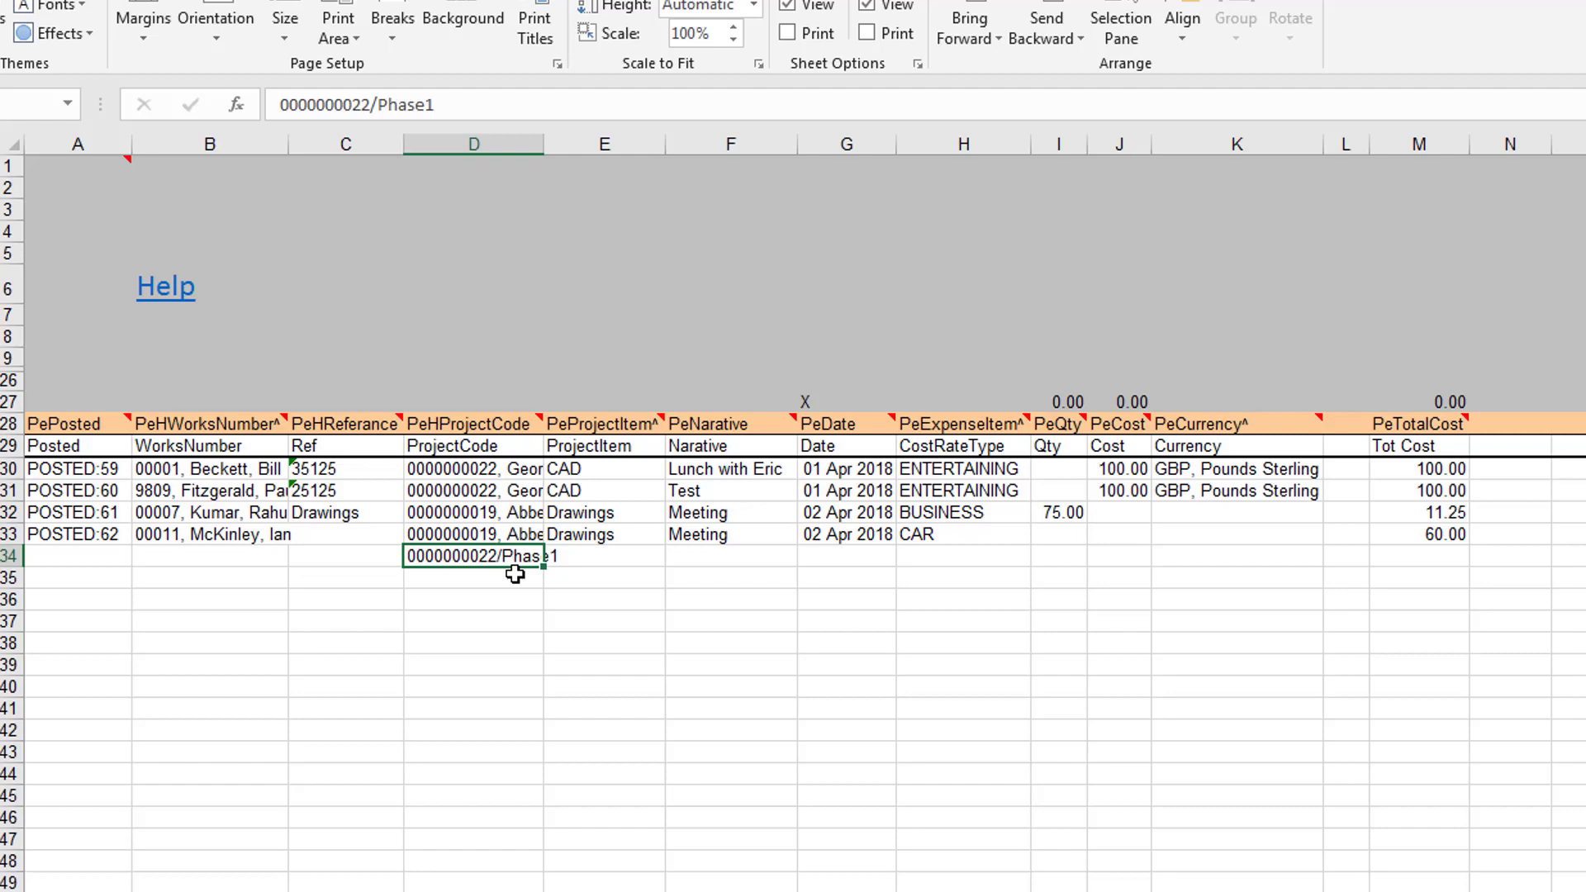
left_click(552, 561)
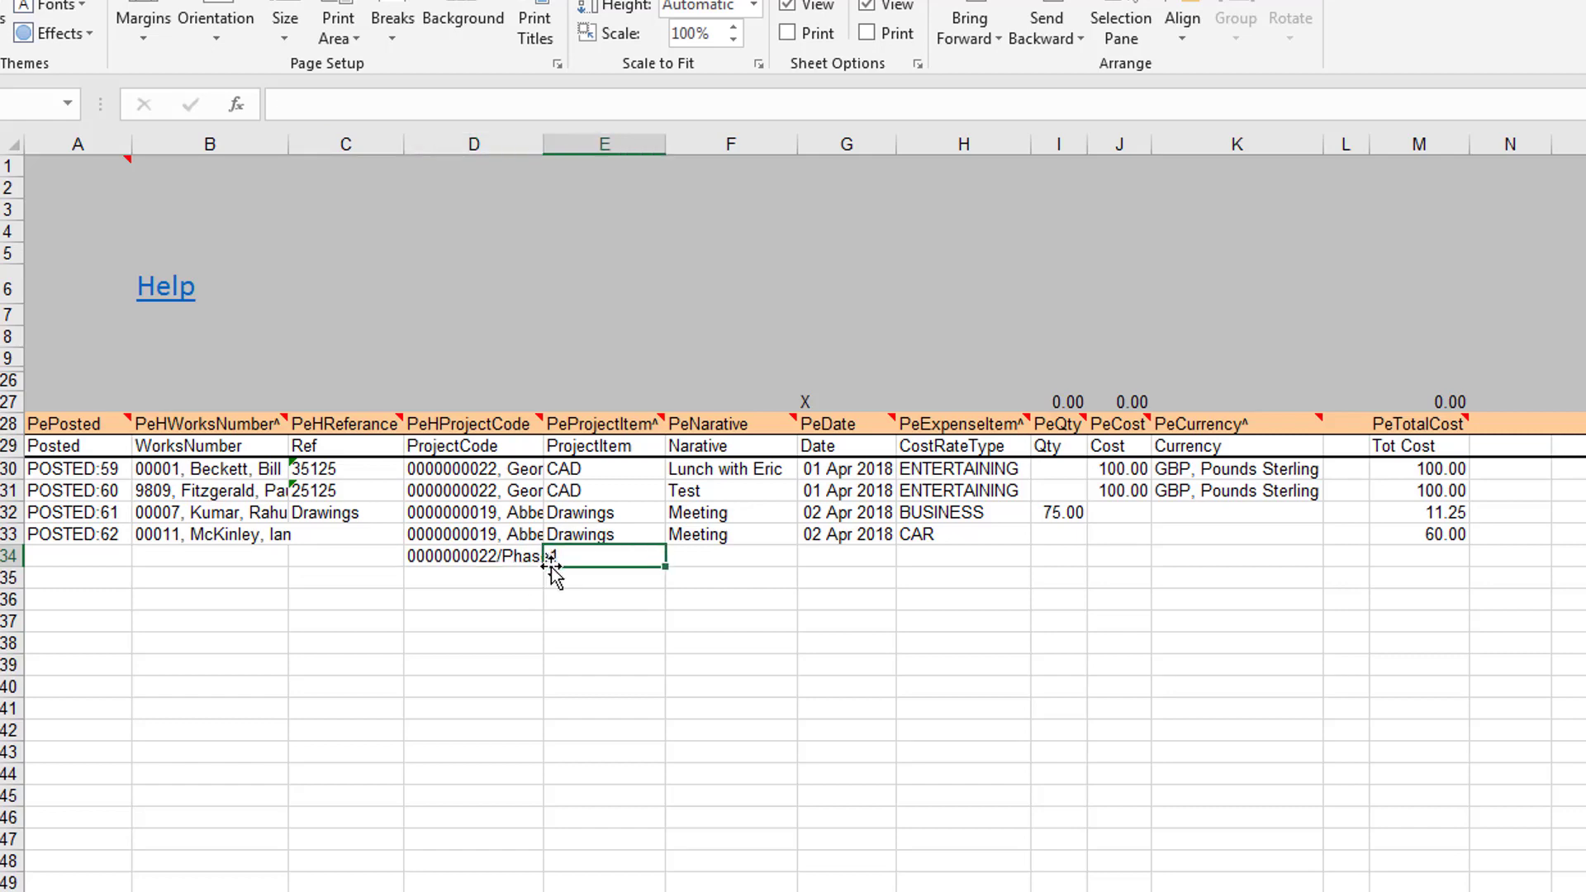
type("cad")
key("Tab")
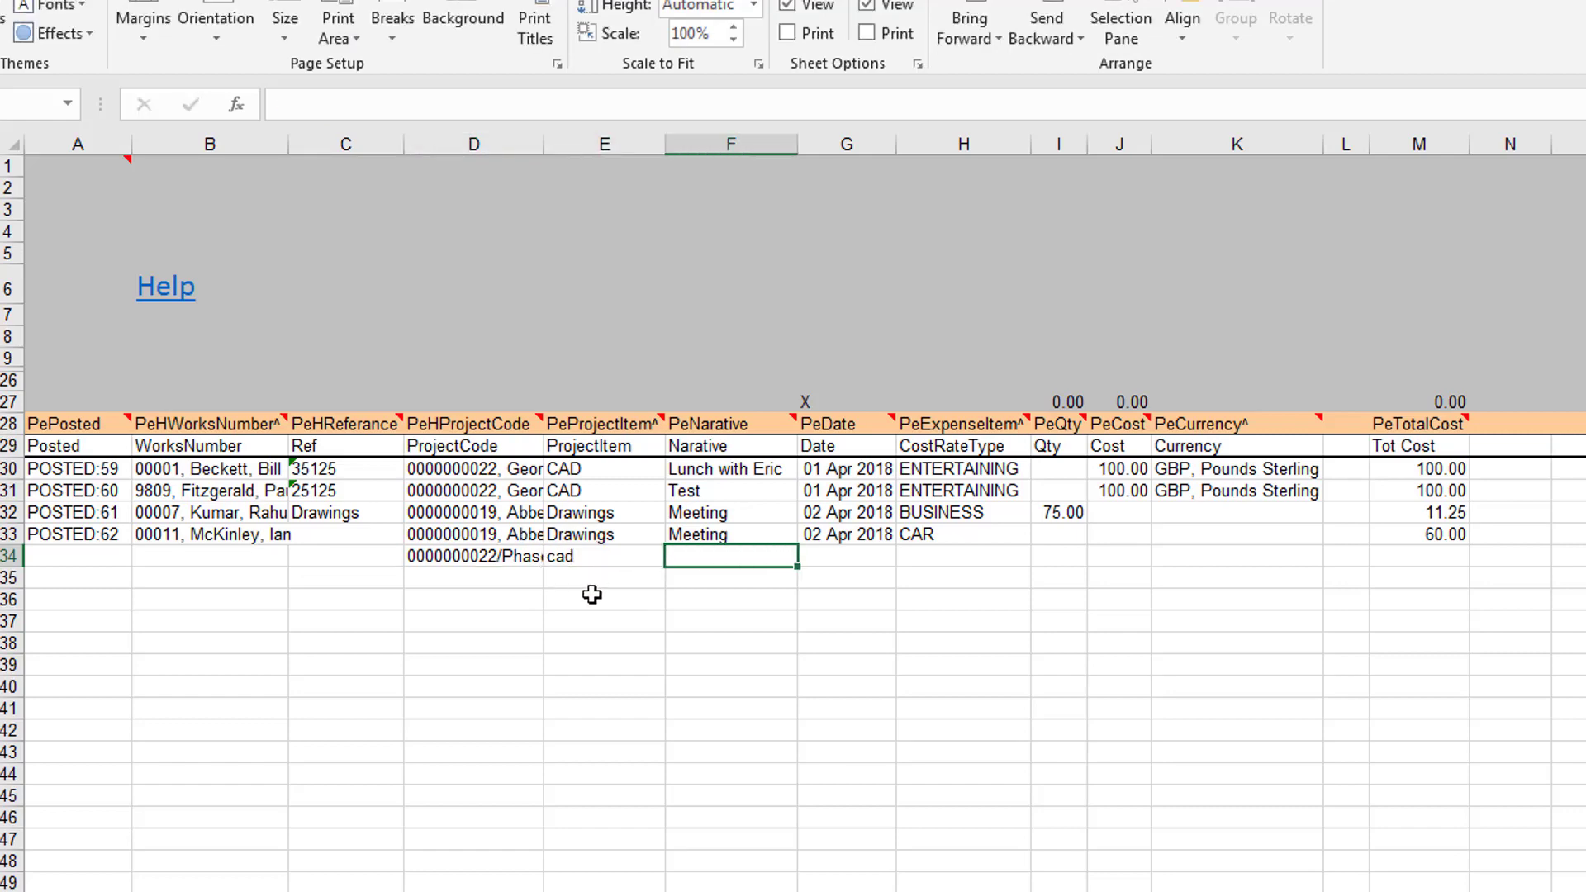
left_click(578, 559)
left_click(487, 570)
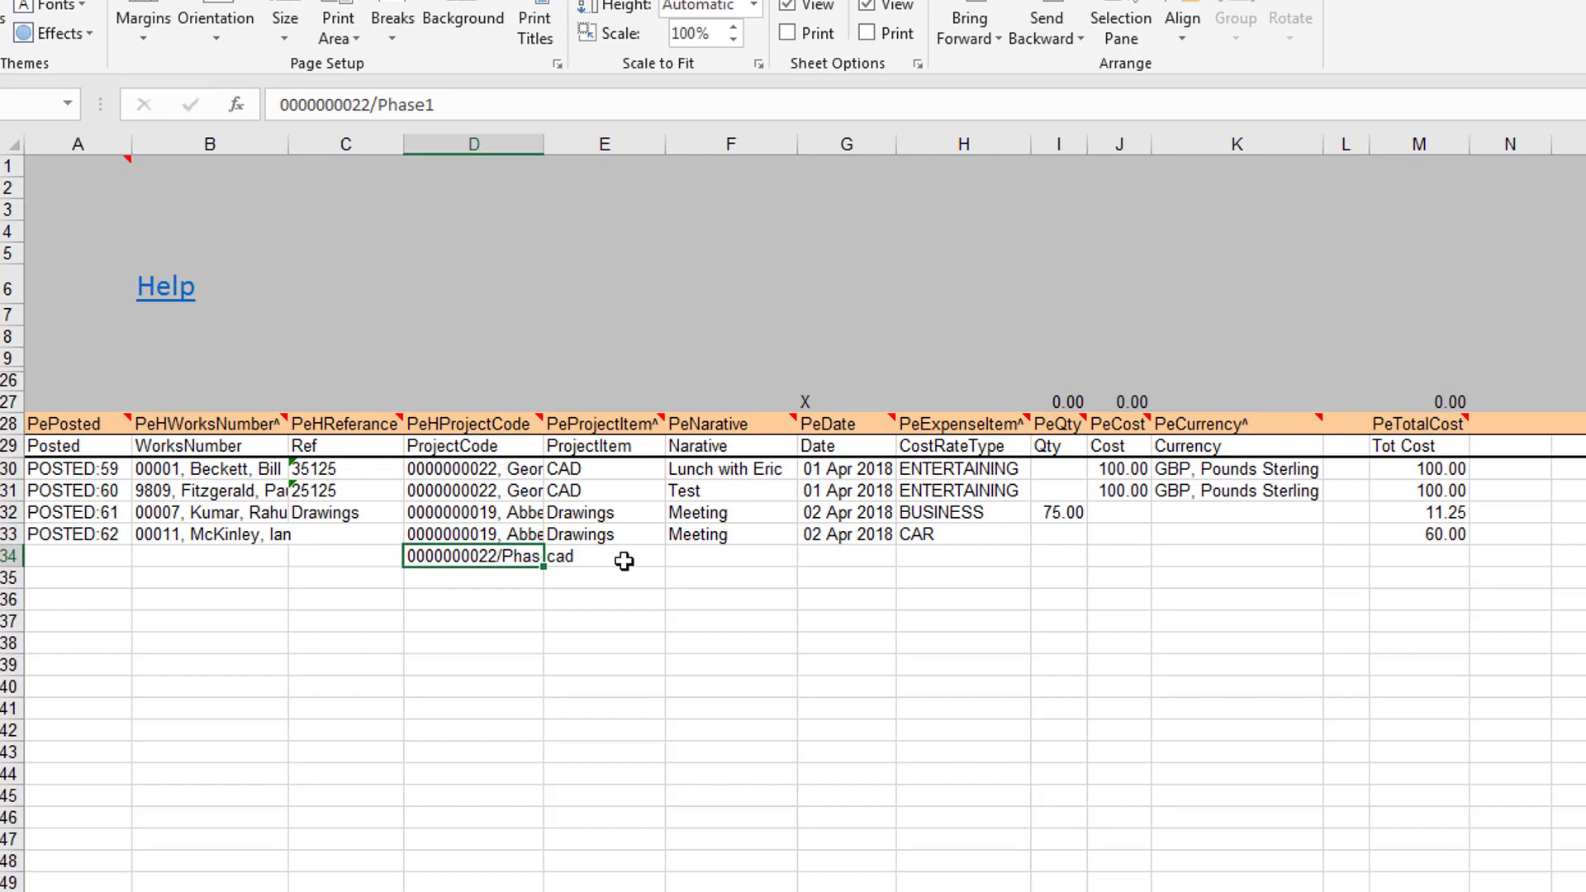
left_click(492, 471)
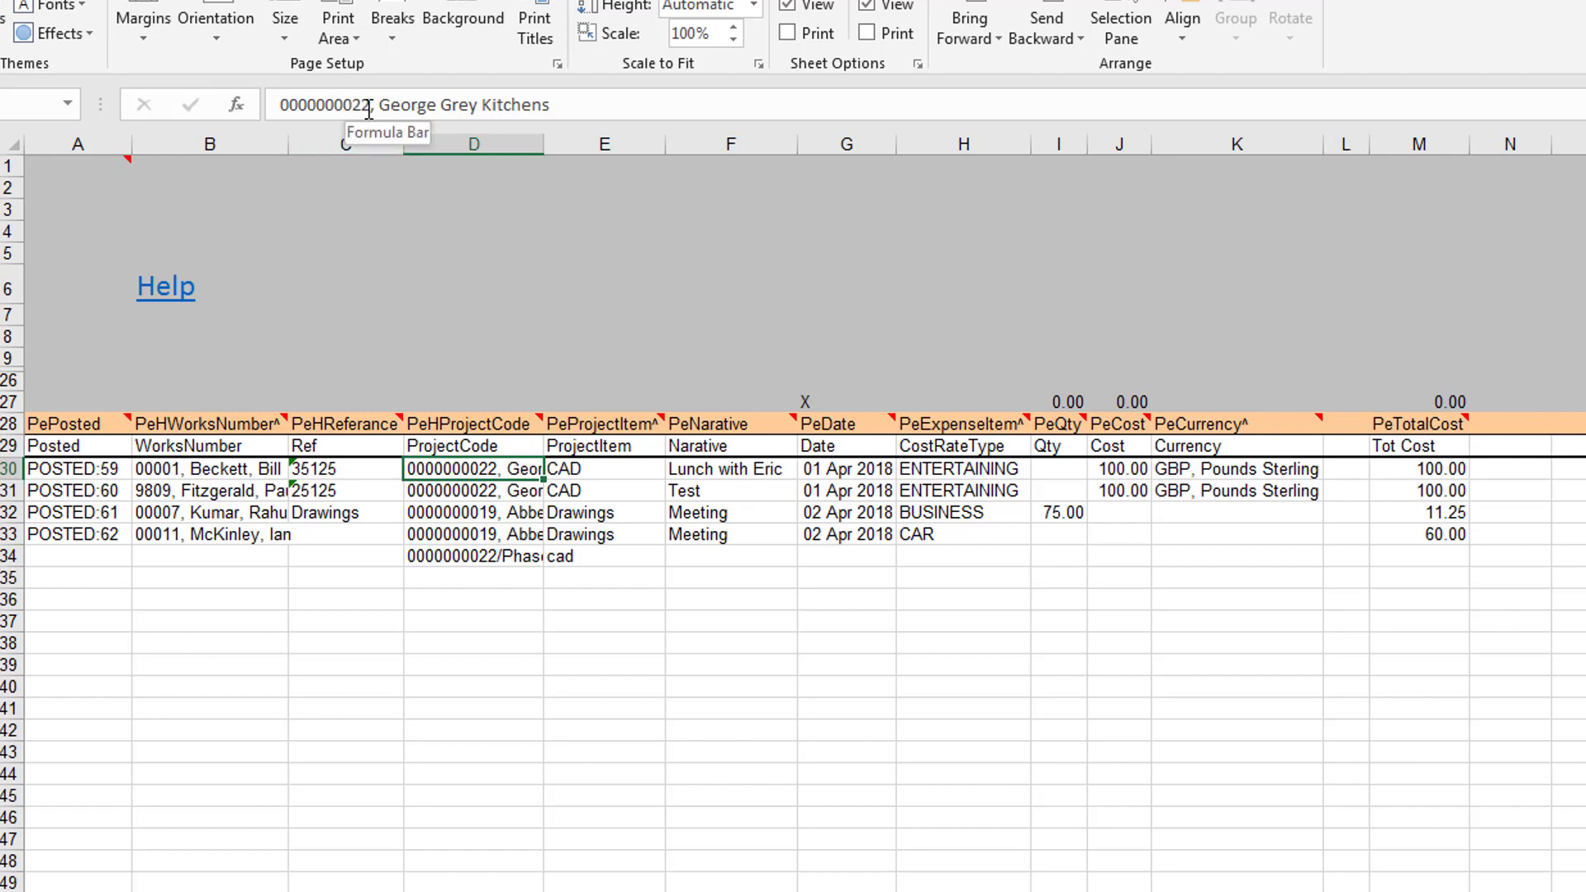
left_click_drag(368, 104, 261, 105)
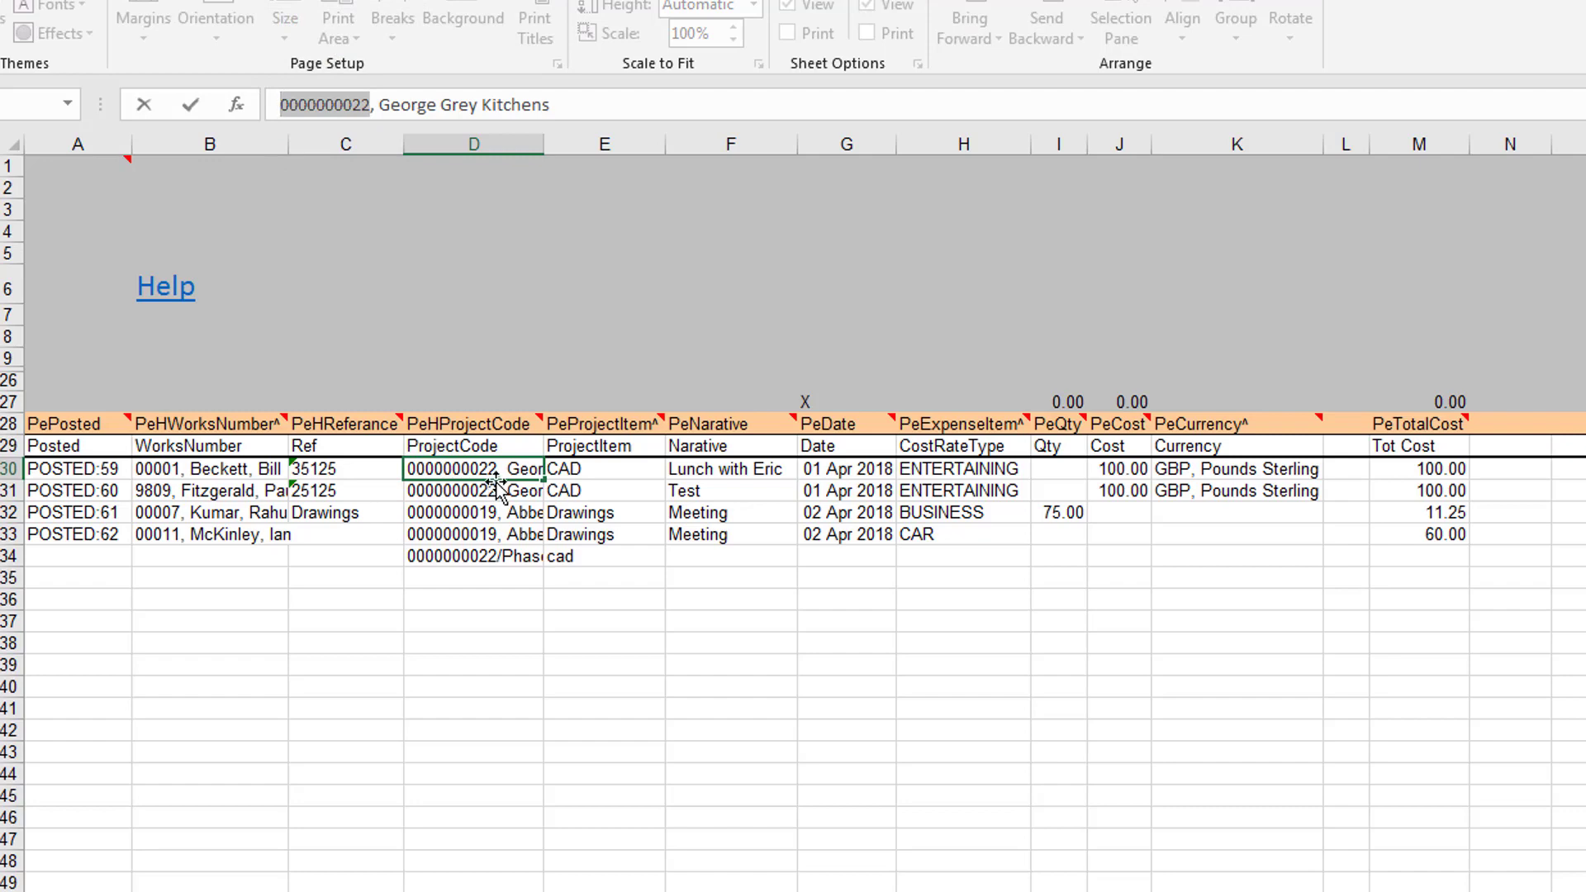
left_click(492, 588)
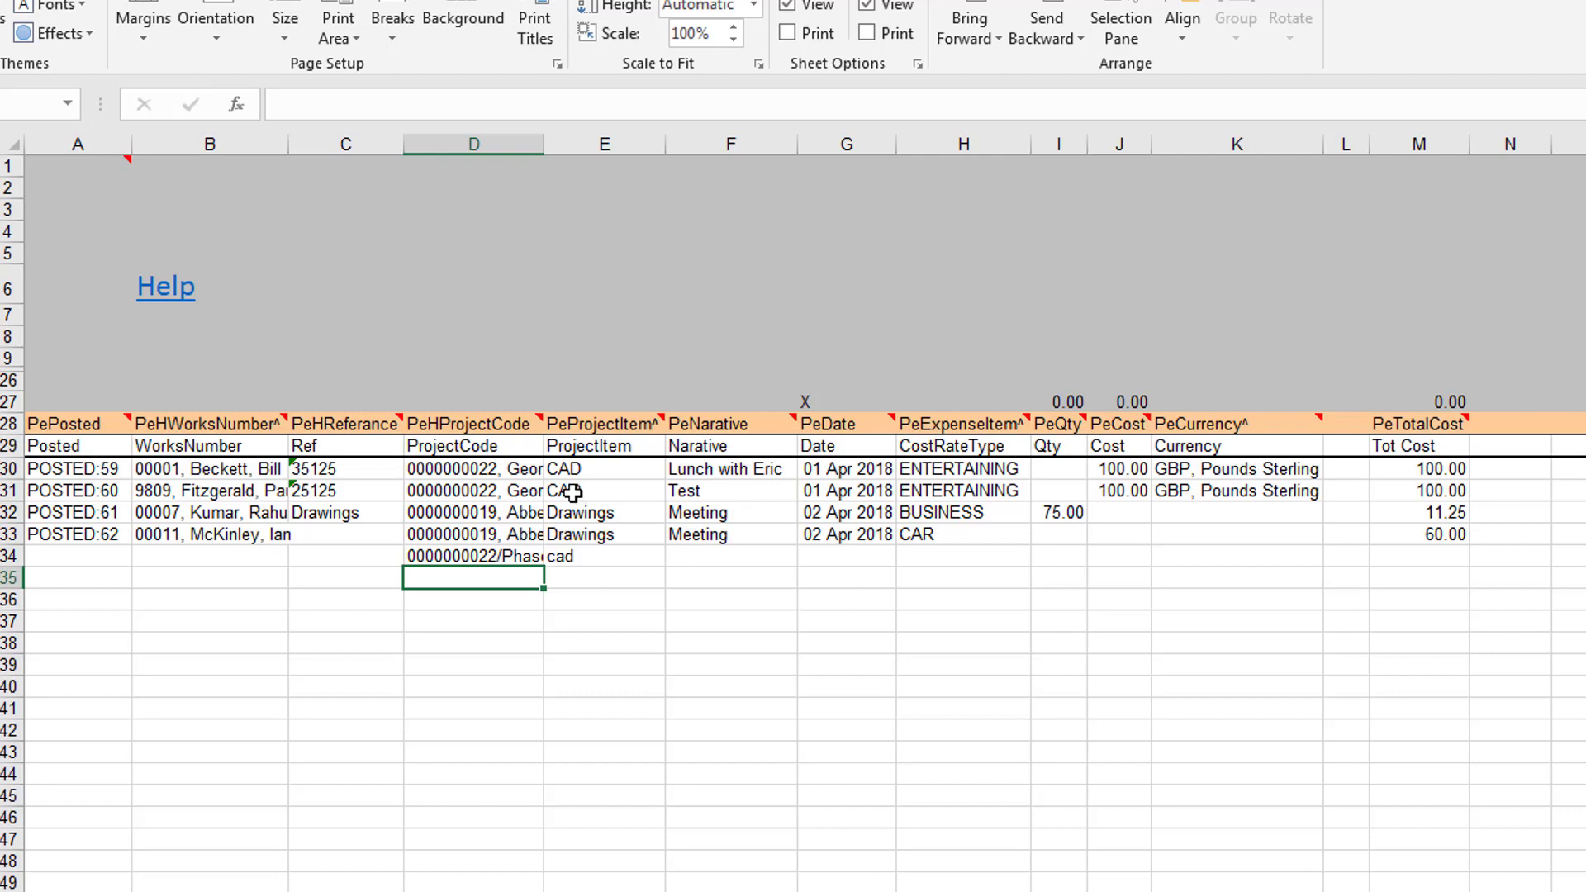
left_click(492, 427)
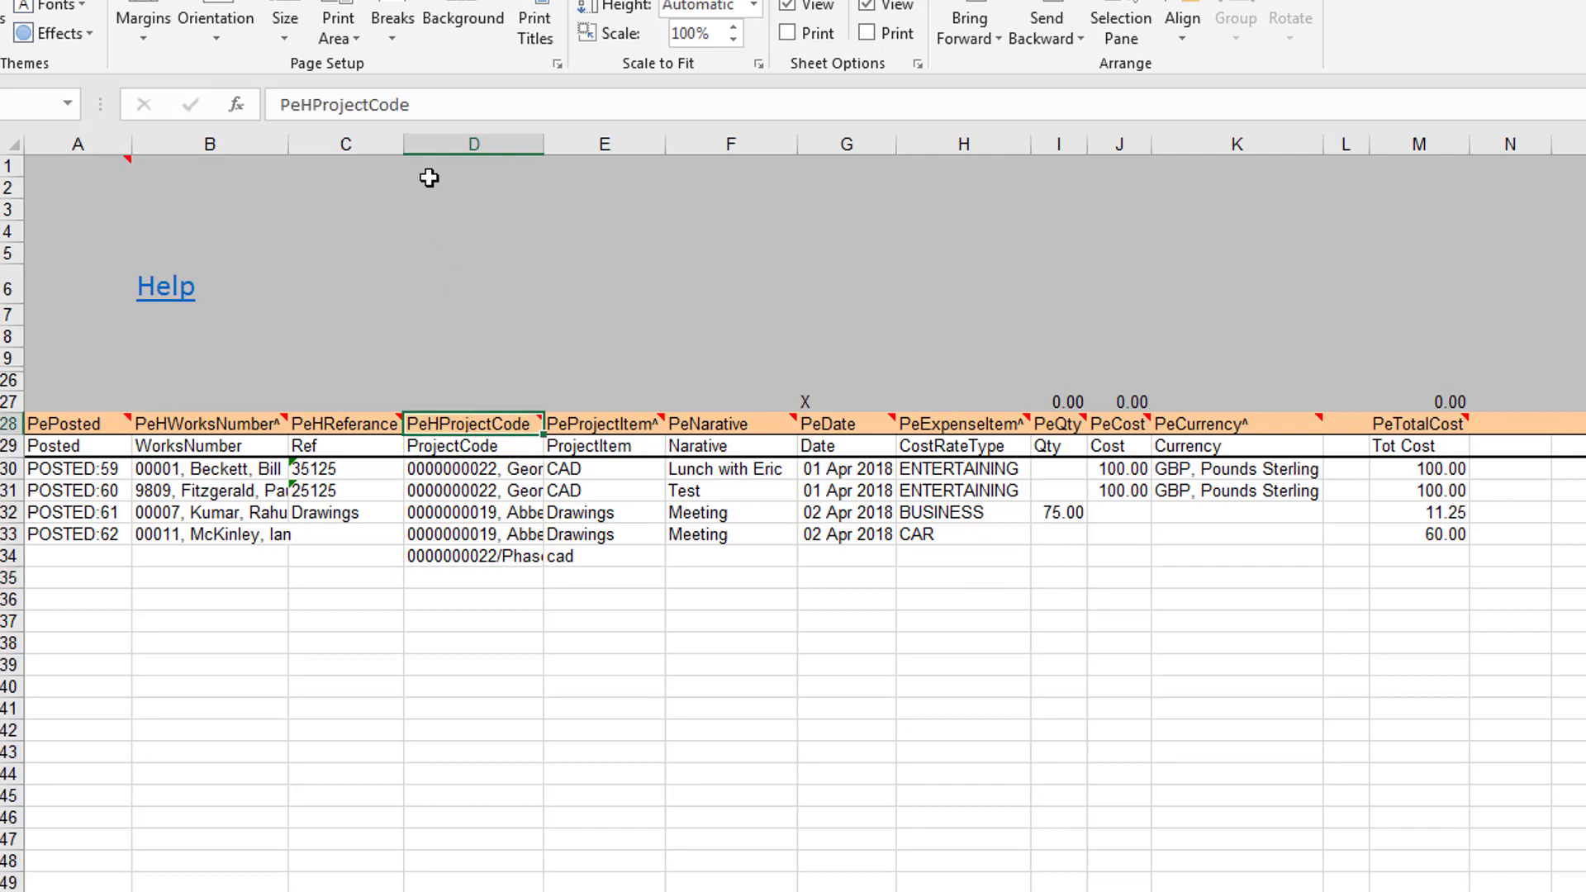
left_click(431, 105)
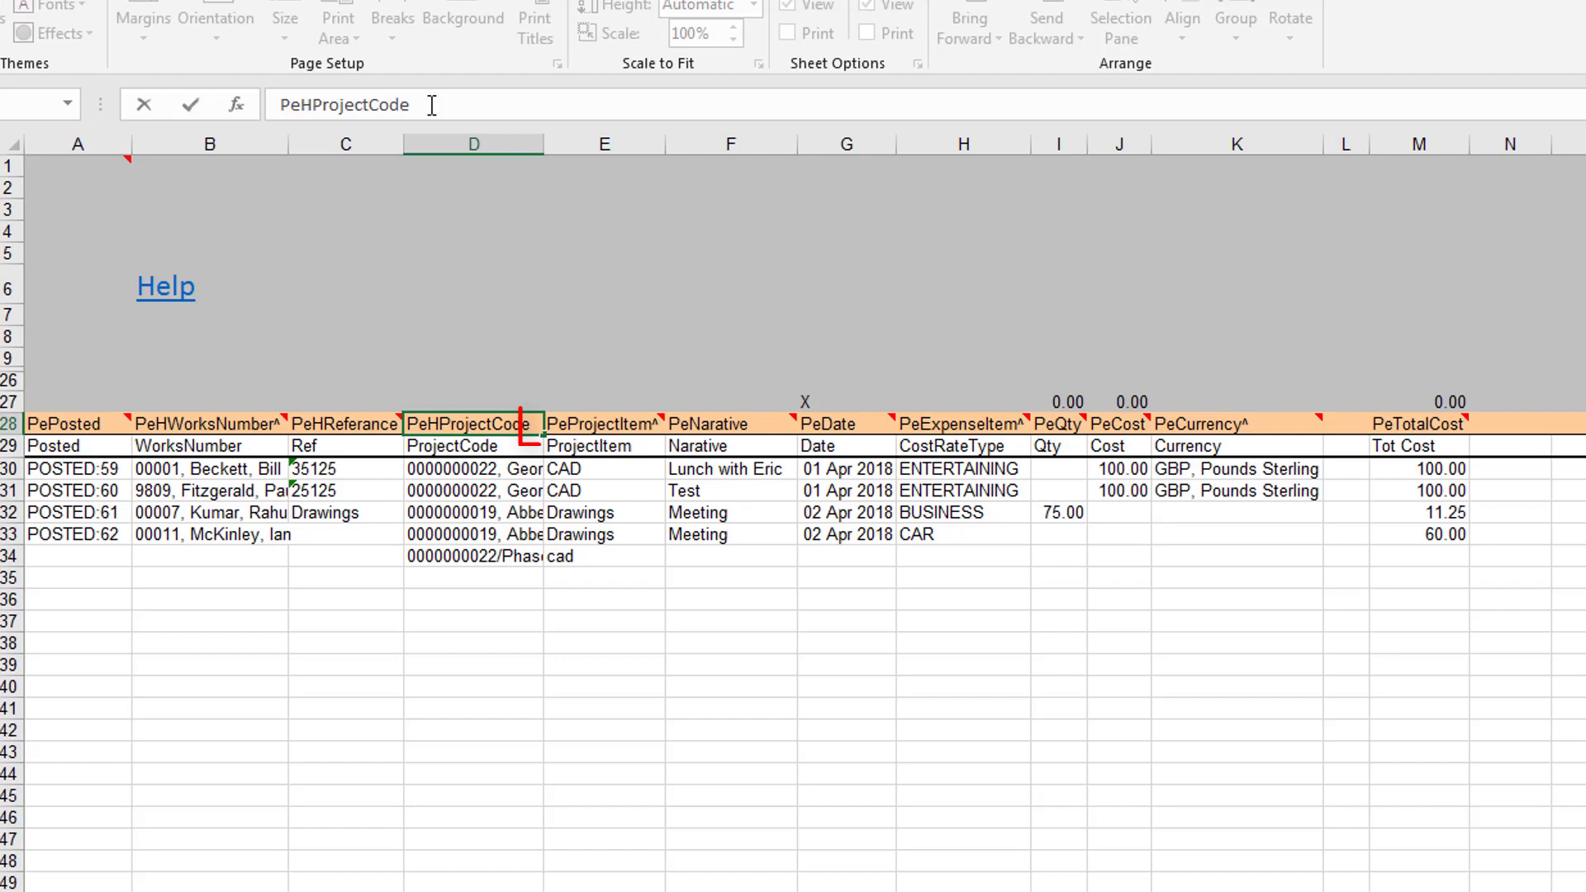
type("^")
key("Tab")
left_click(463, 576)
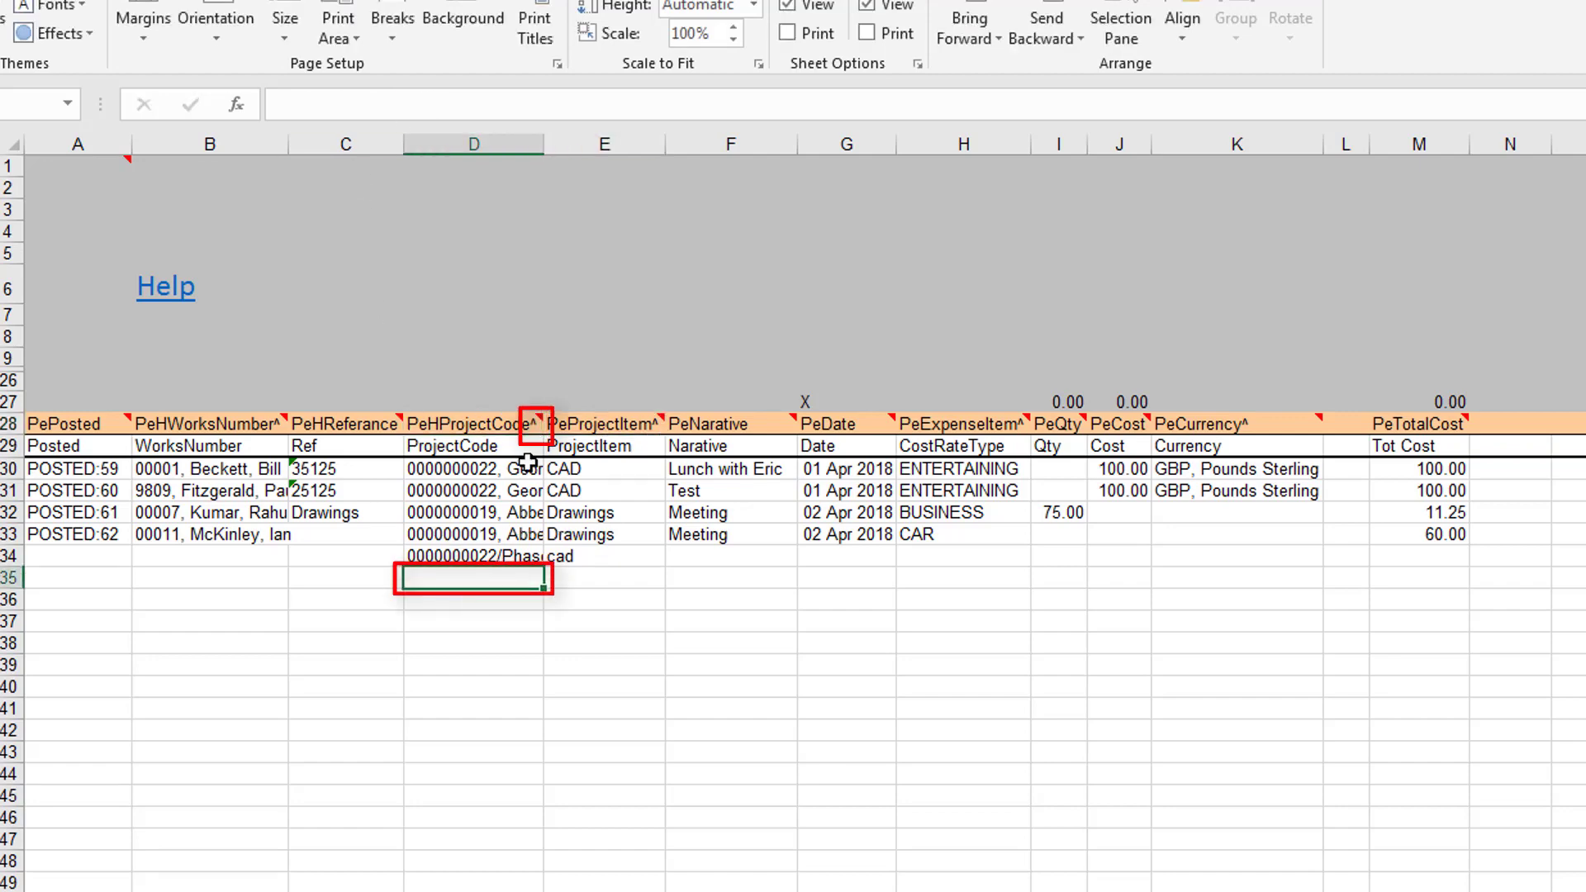
key("F2")
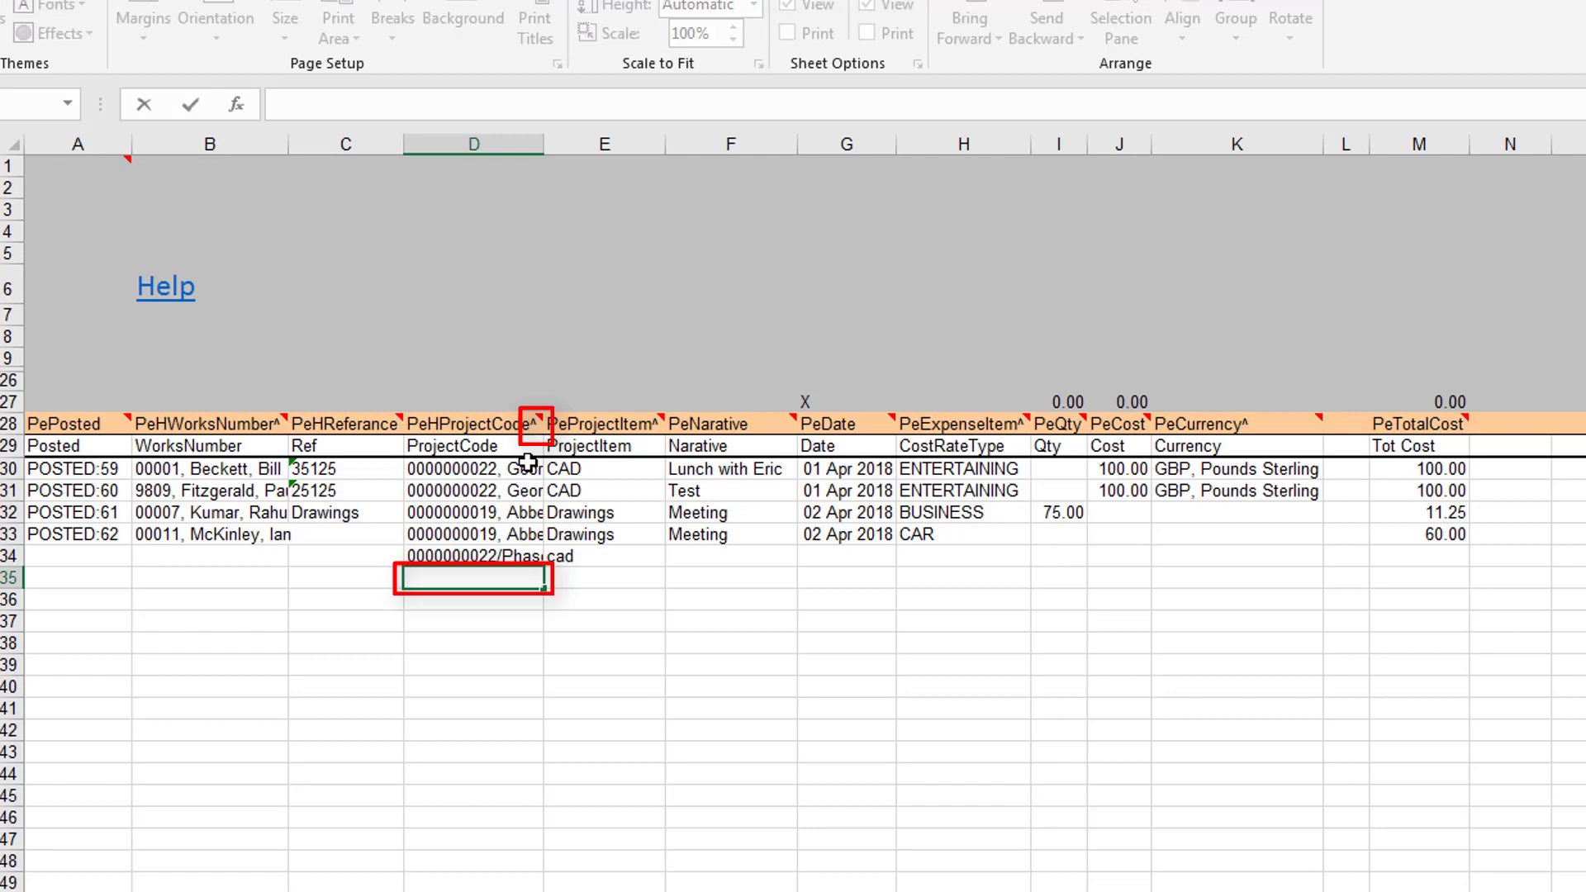
key("Tab")
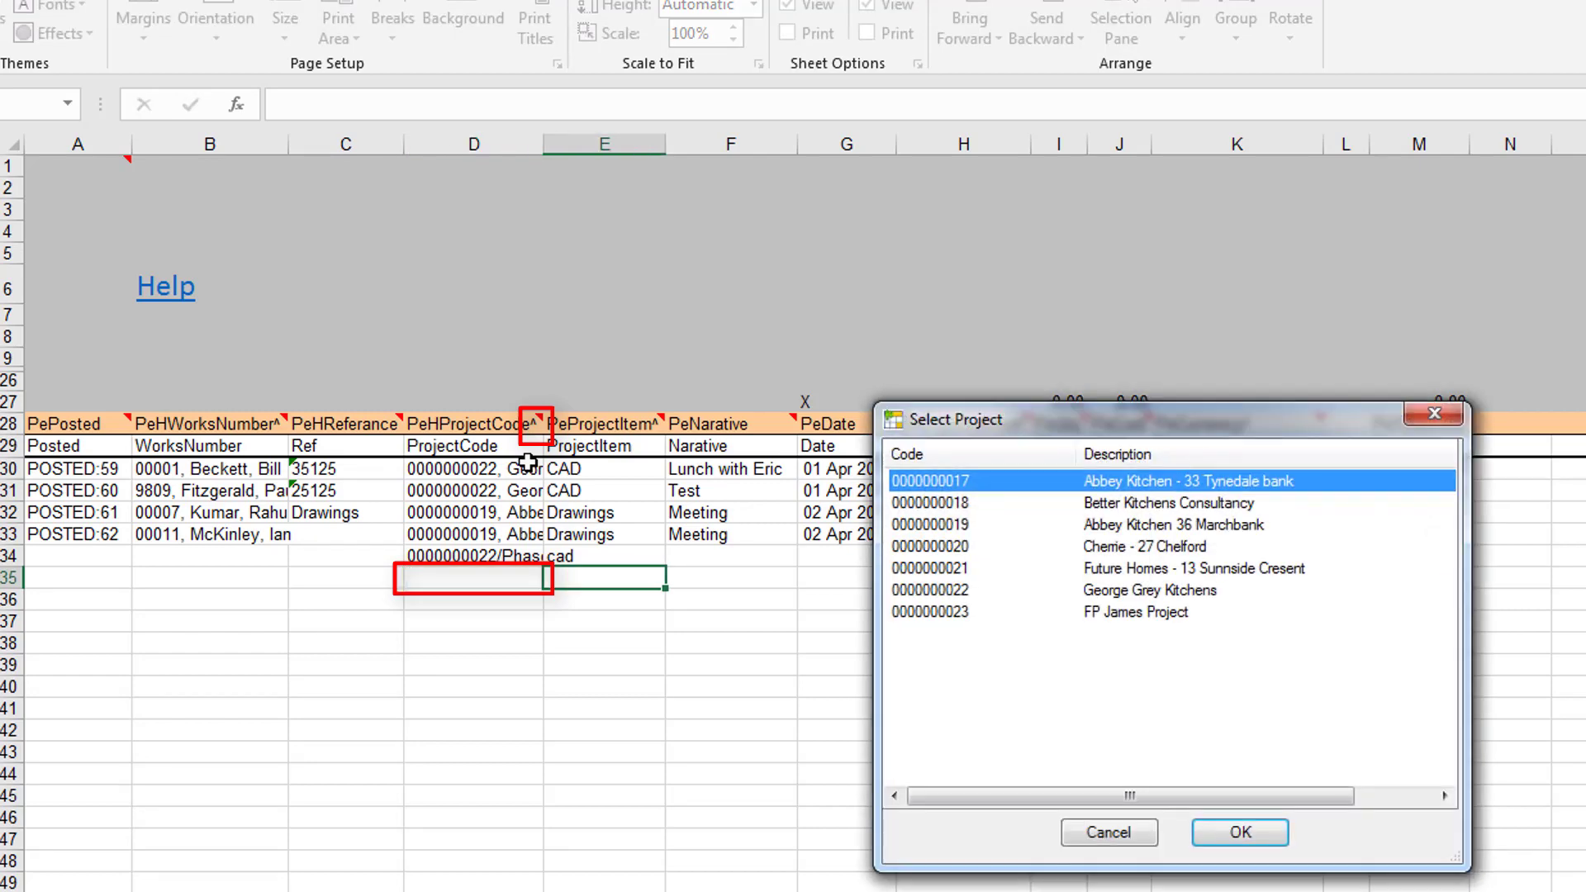
key("Down")
key("Down")
key("Down")
key("Down")
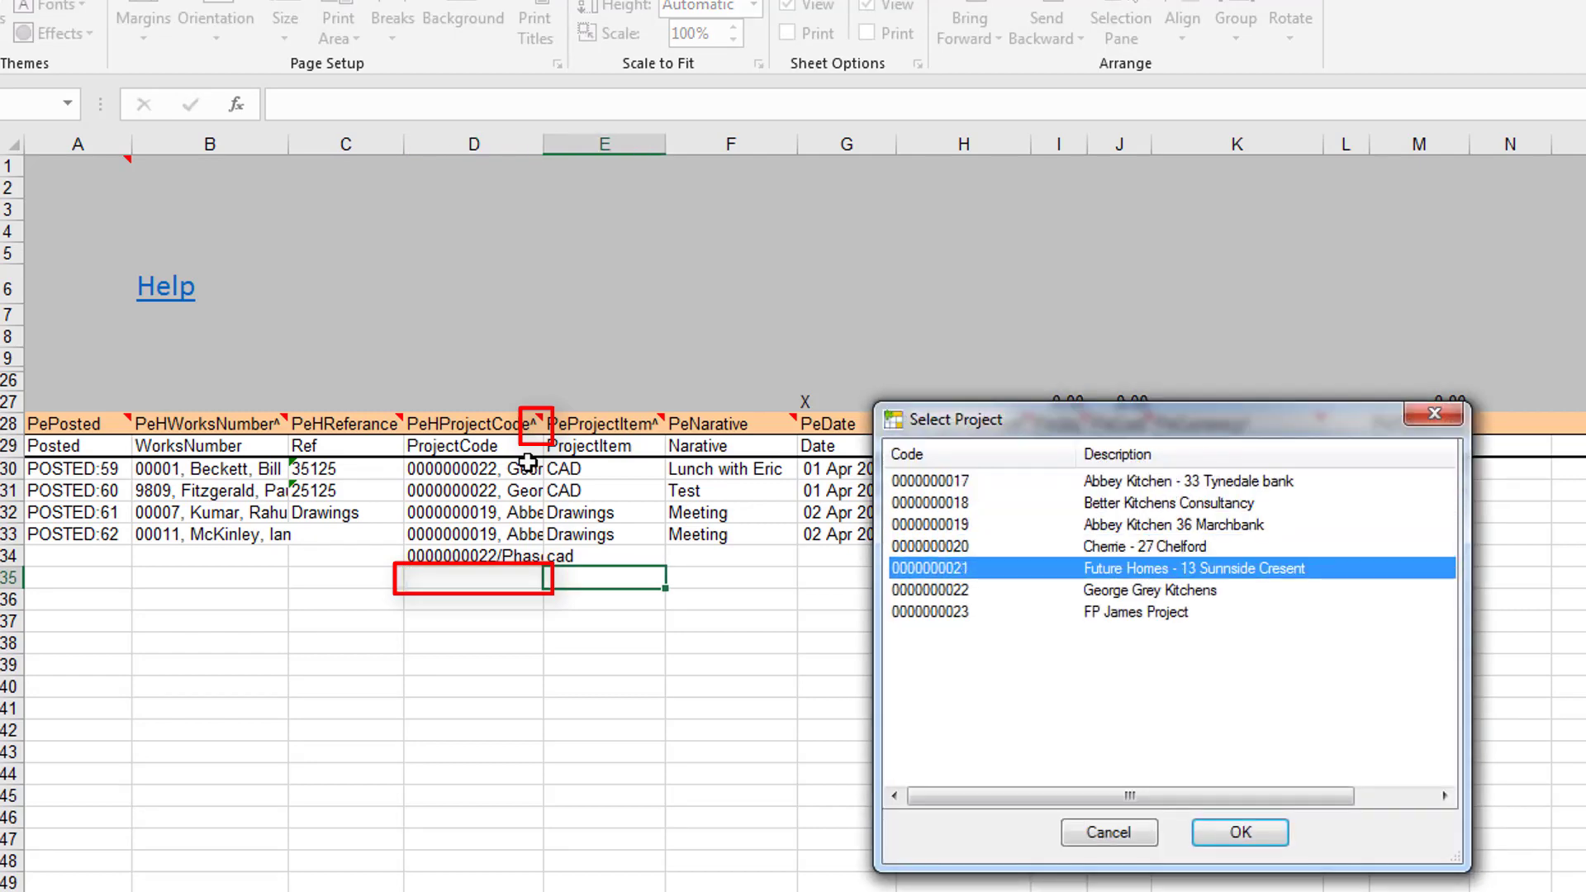
key("Return")
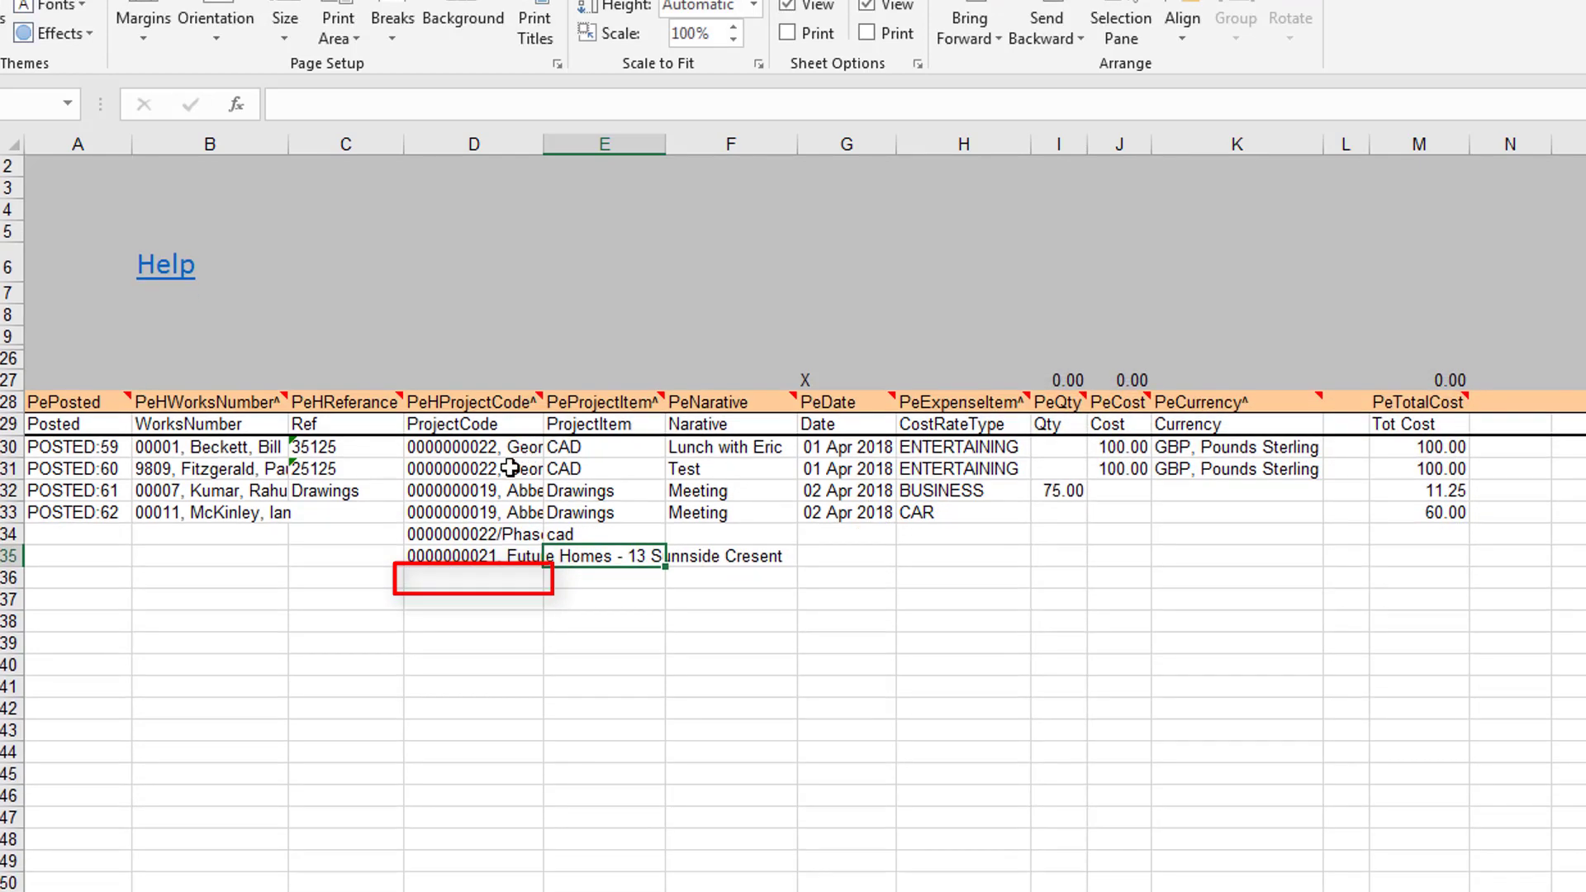
left_click(454, 580)
type("23")
key("Tab")
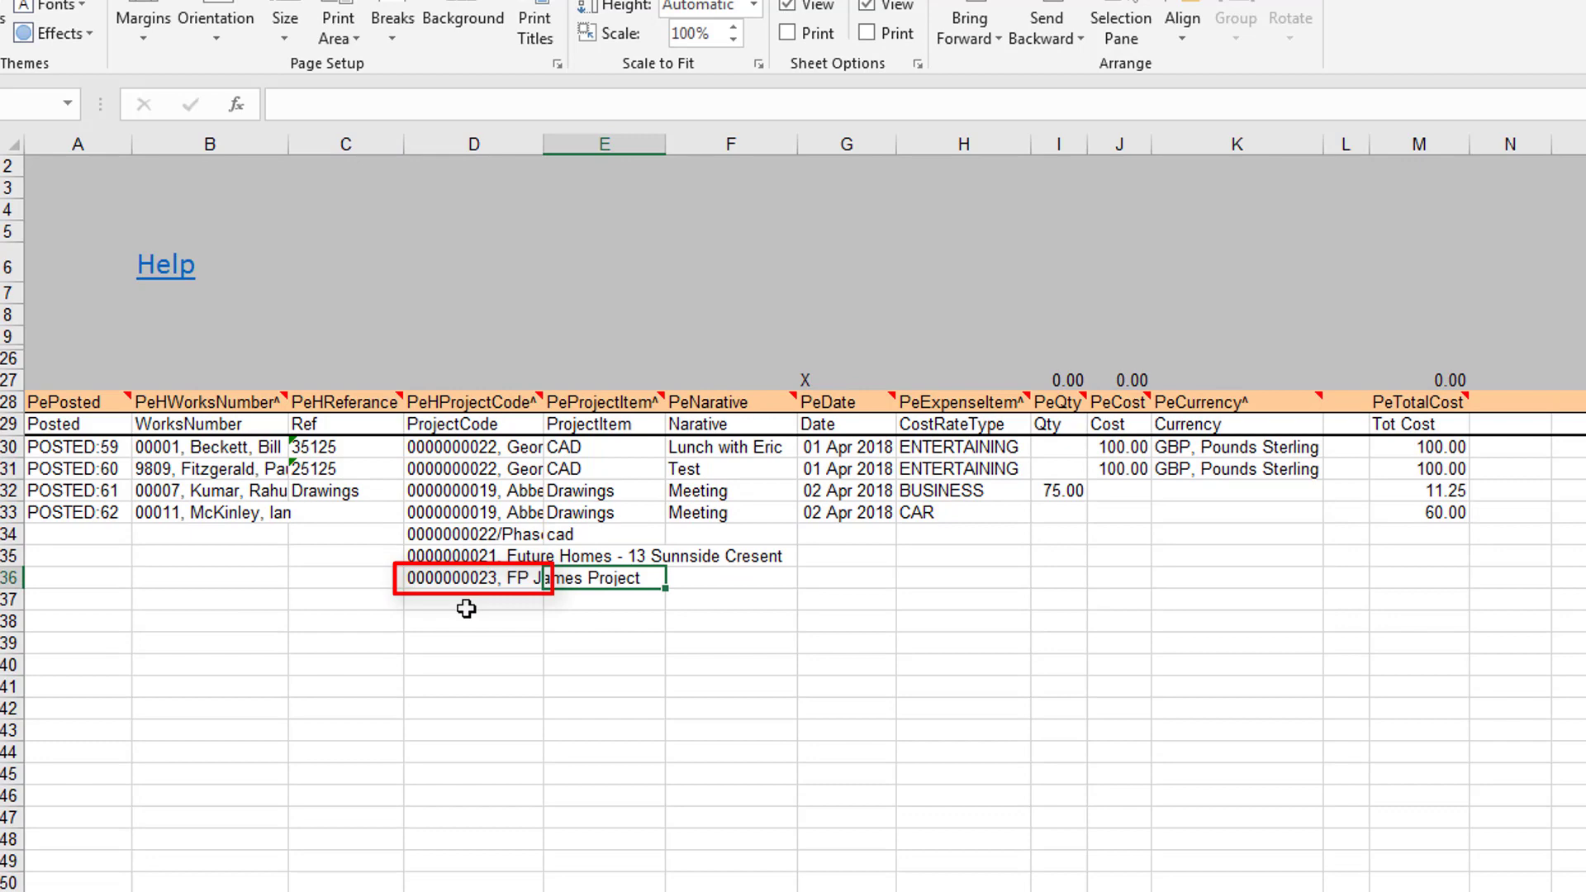
left_click(626, 556)
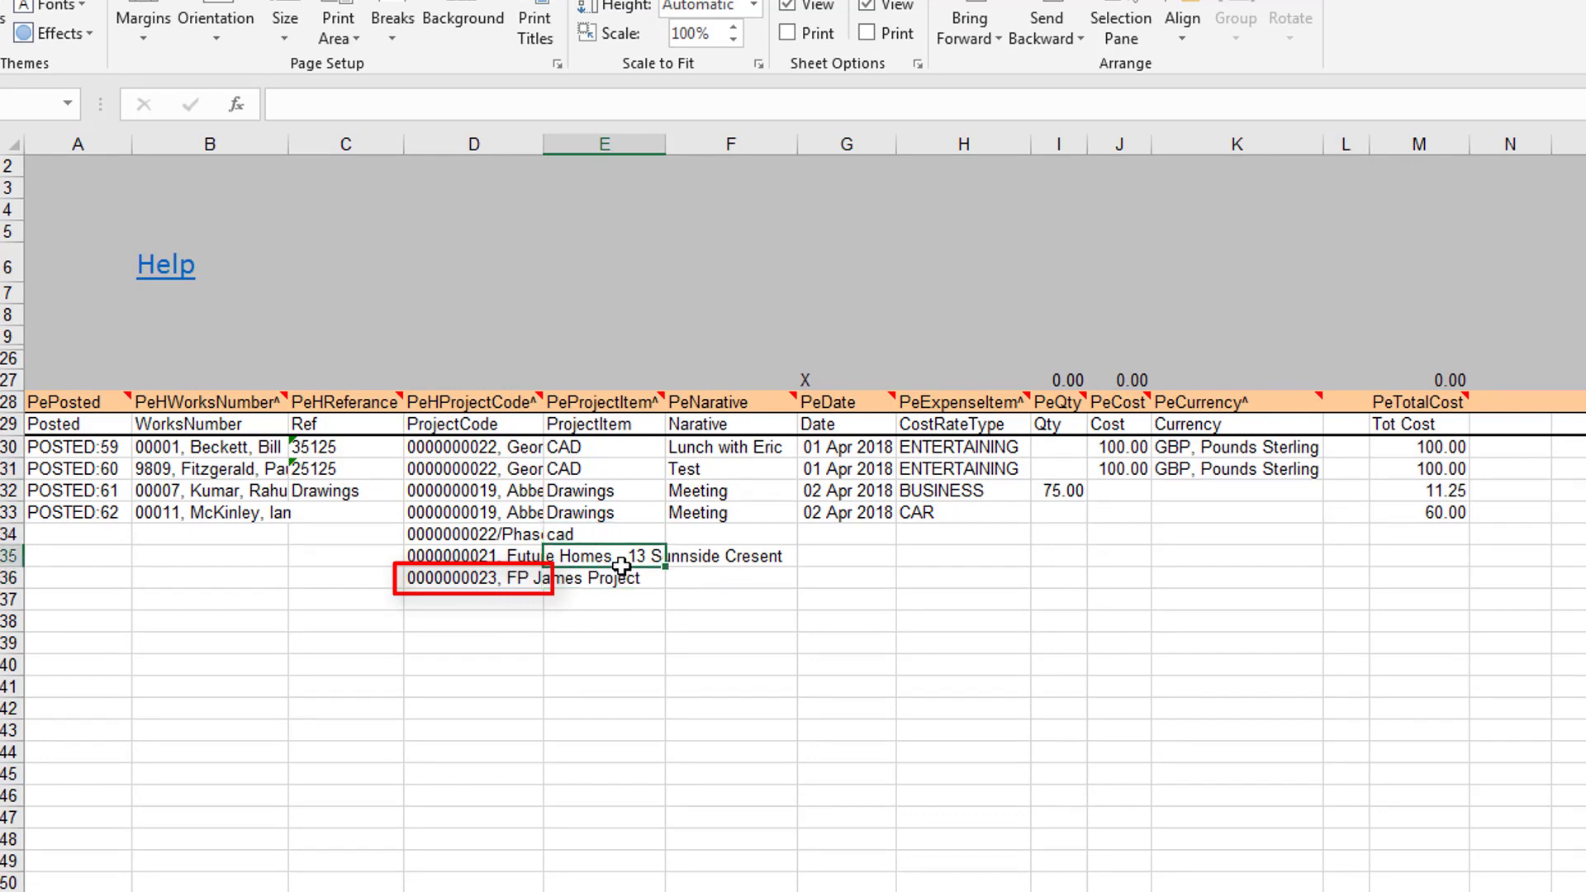
double_click(625, 557)
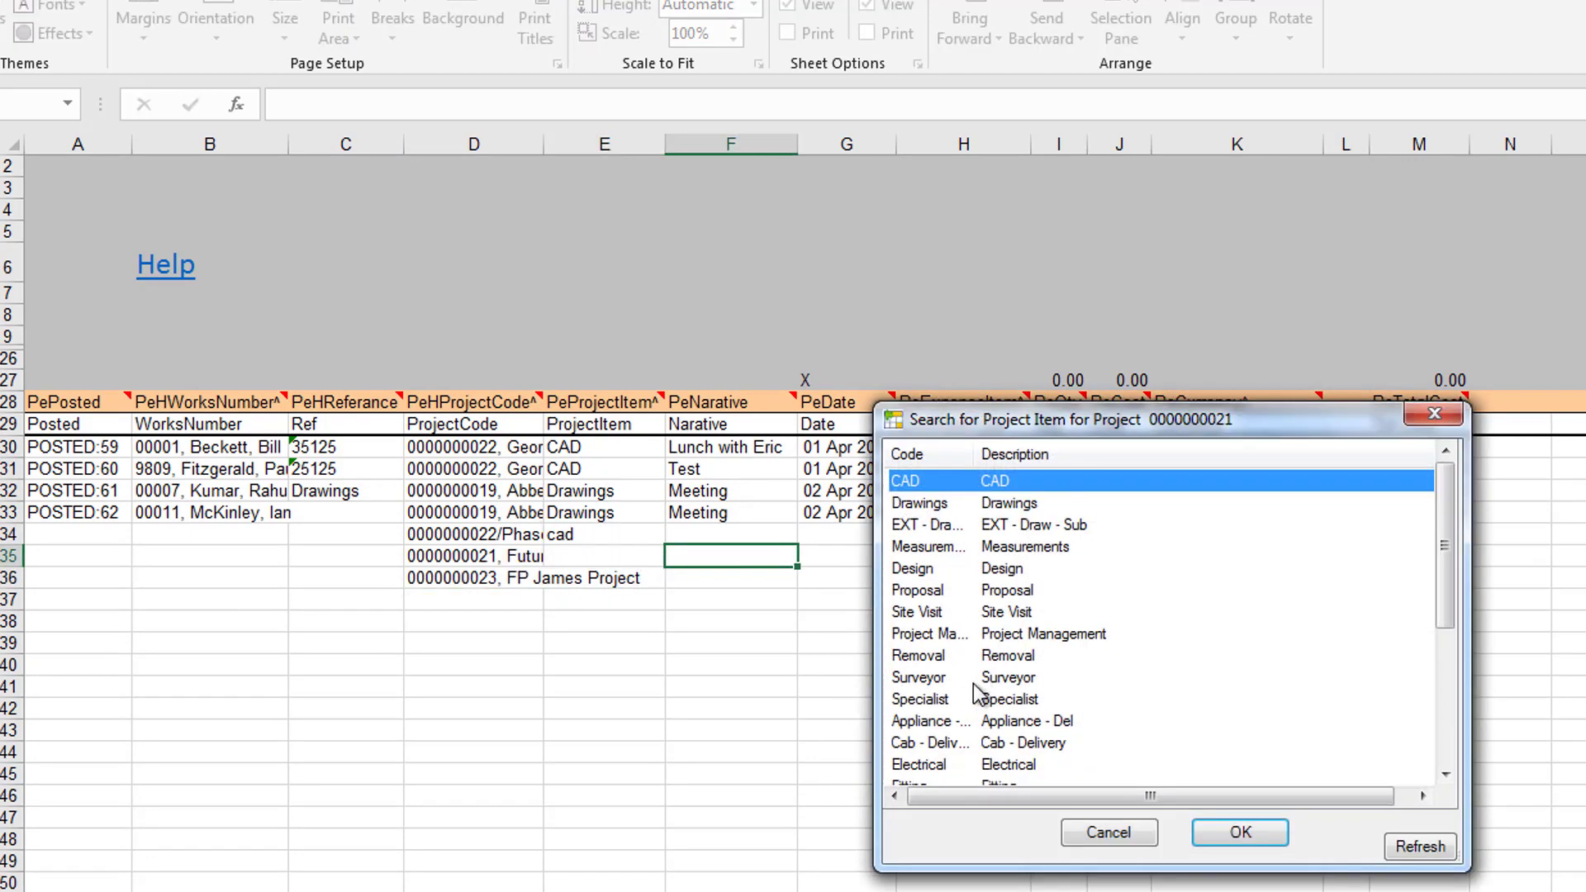
double_click(956, 611)
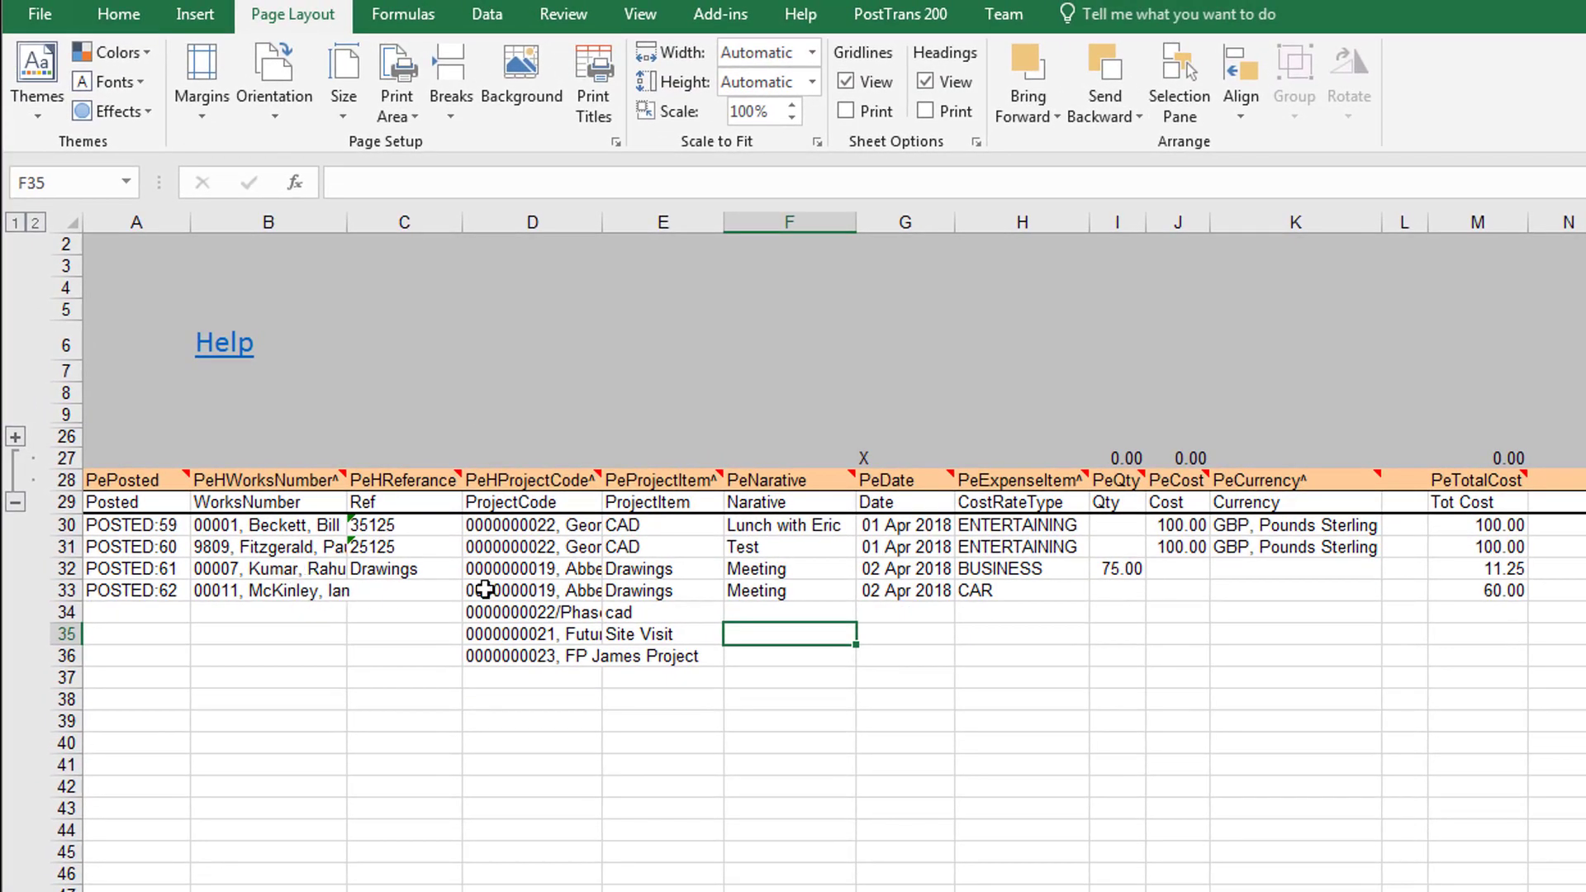
Select the claim data across columns B to K, then return to one cell
left_click(256, 528)
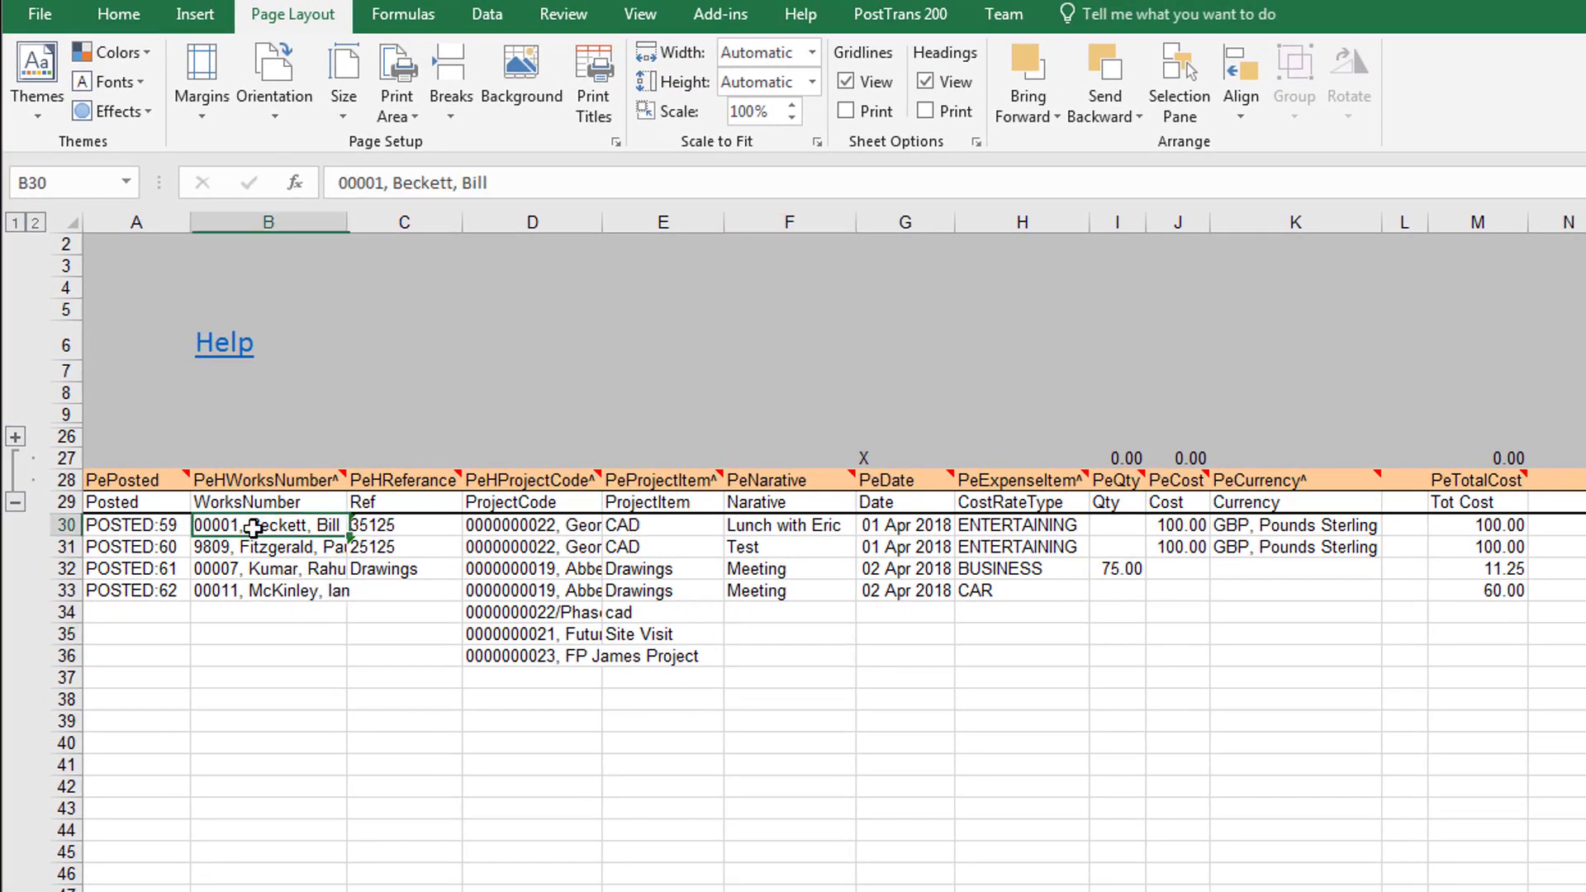
left_click_drag(260, 527, 1311, 861)
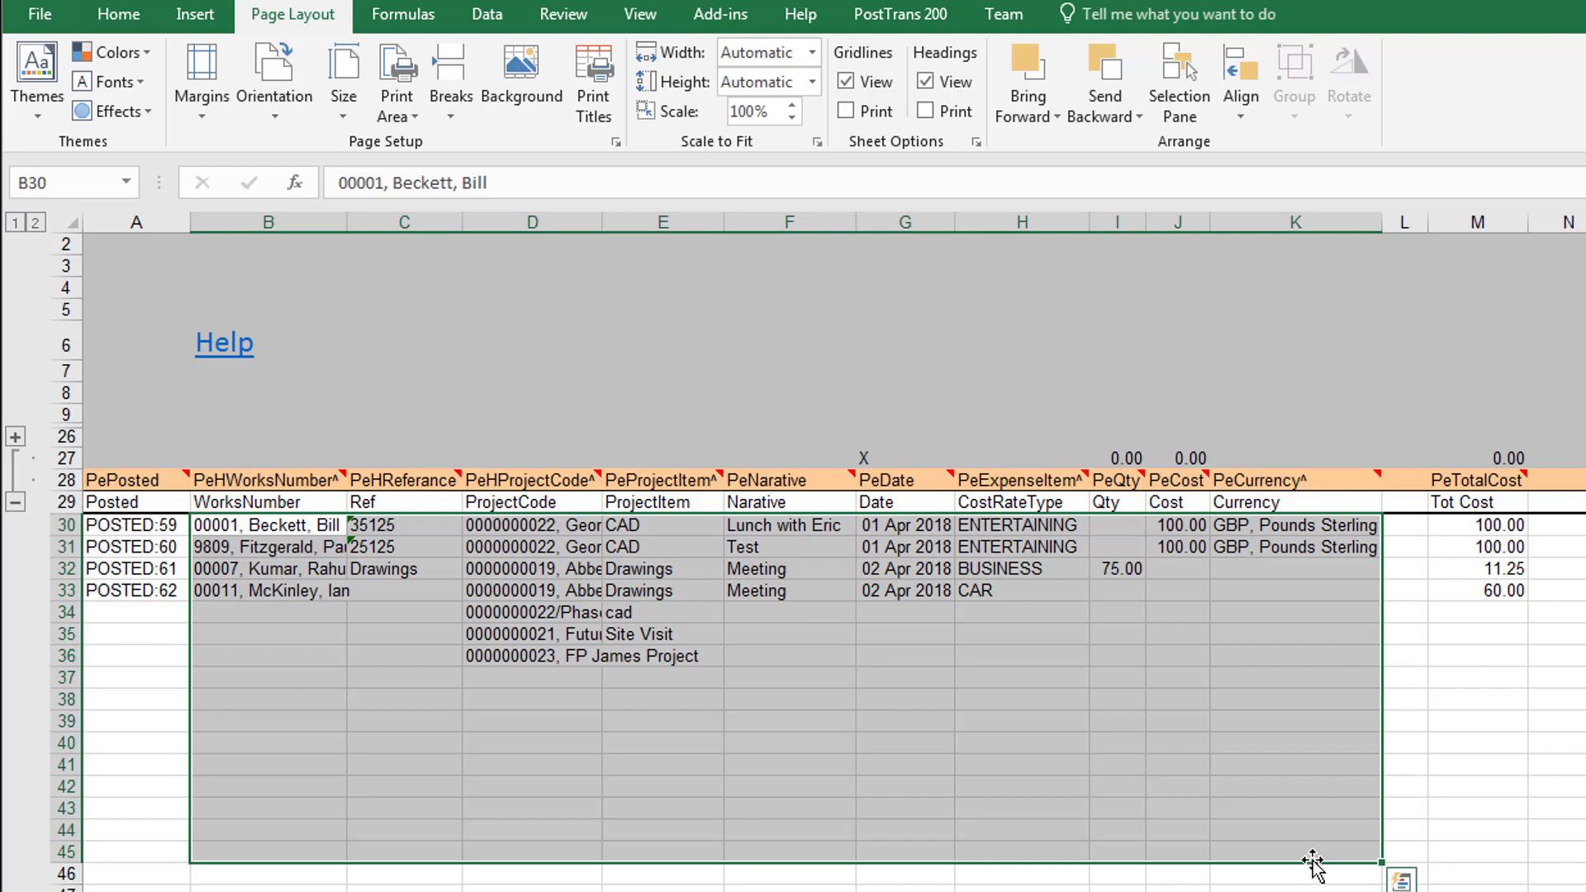
left_click(291, 529)
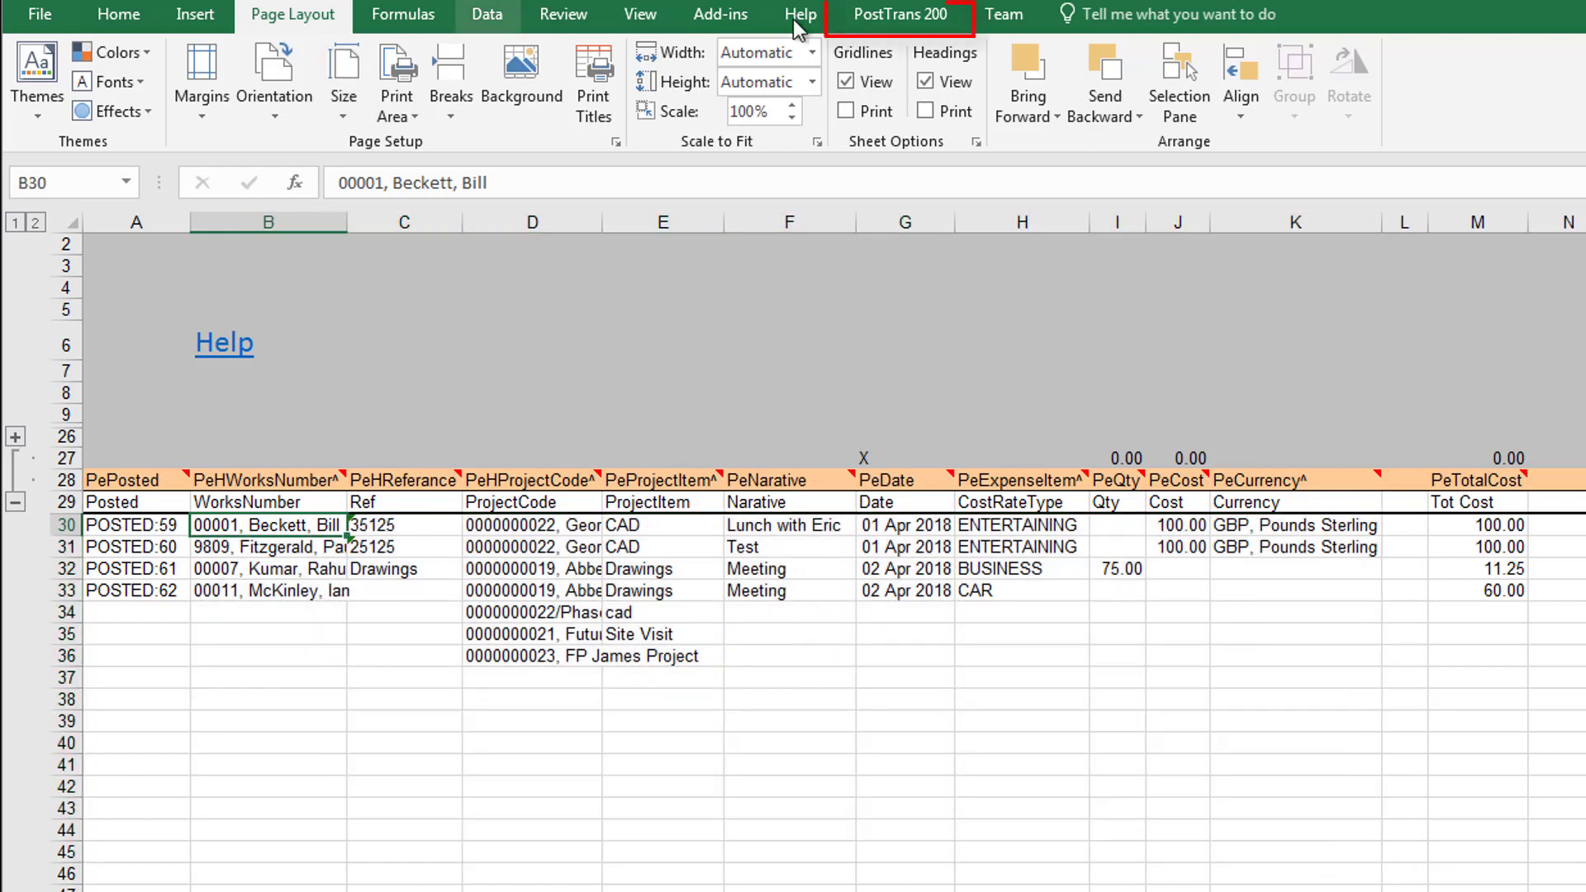
Set the Import File target column to B in PostTrans System Setup
left_click(914, 21)
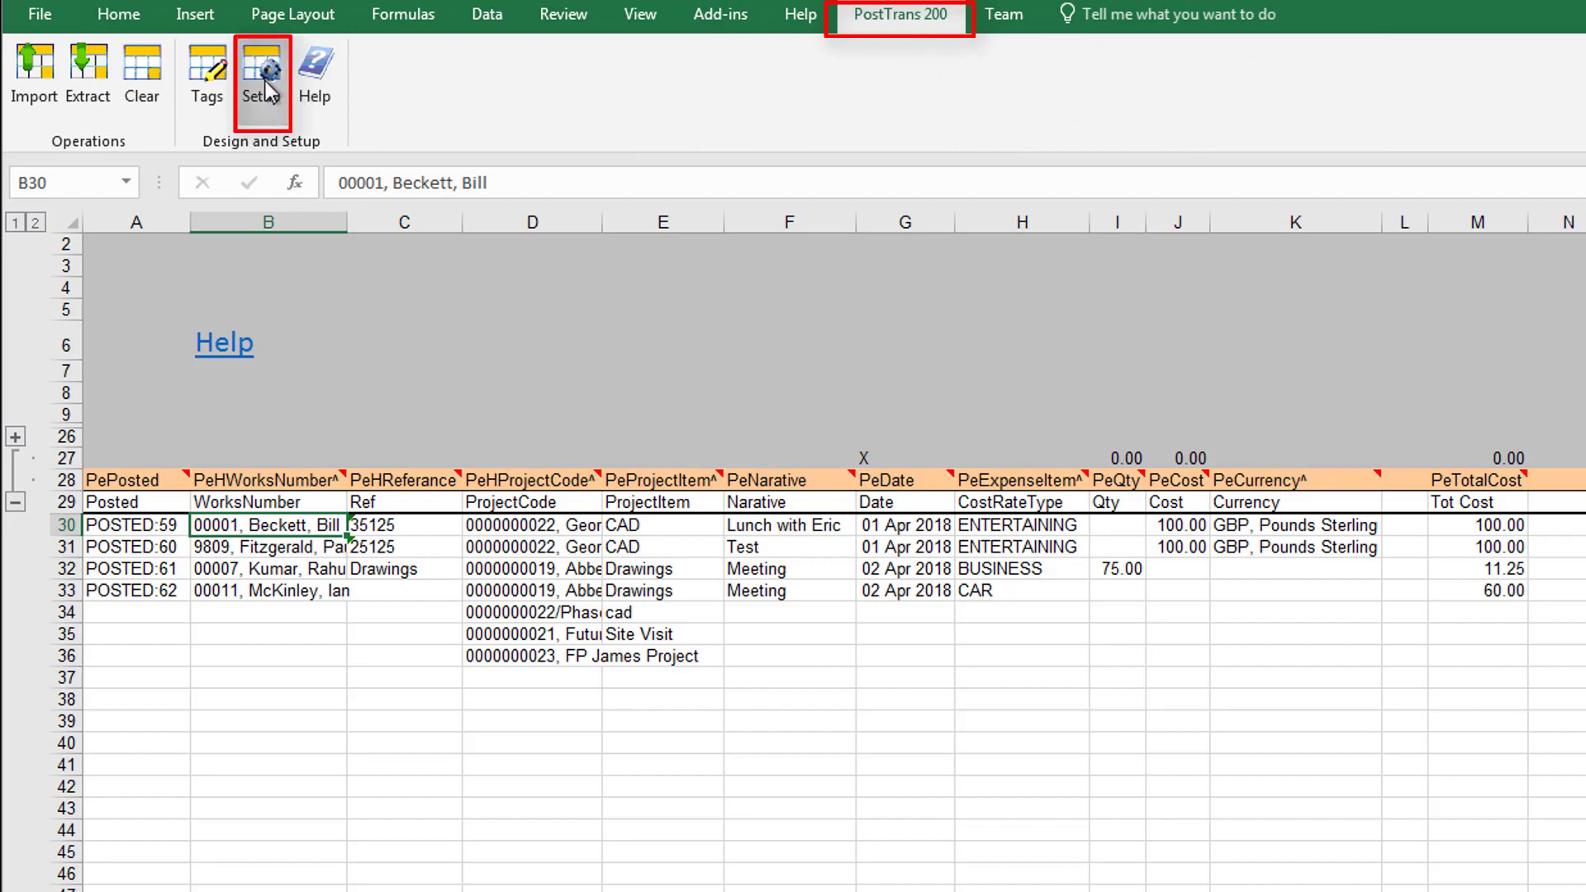
left_click(259, 73)
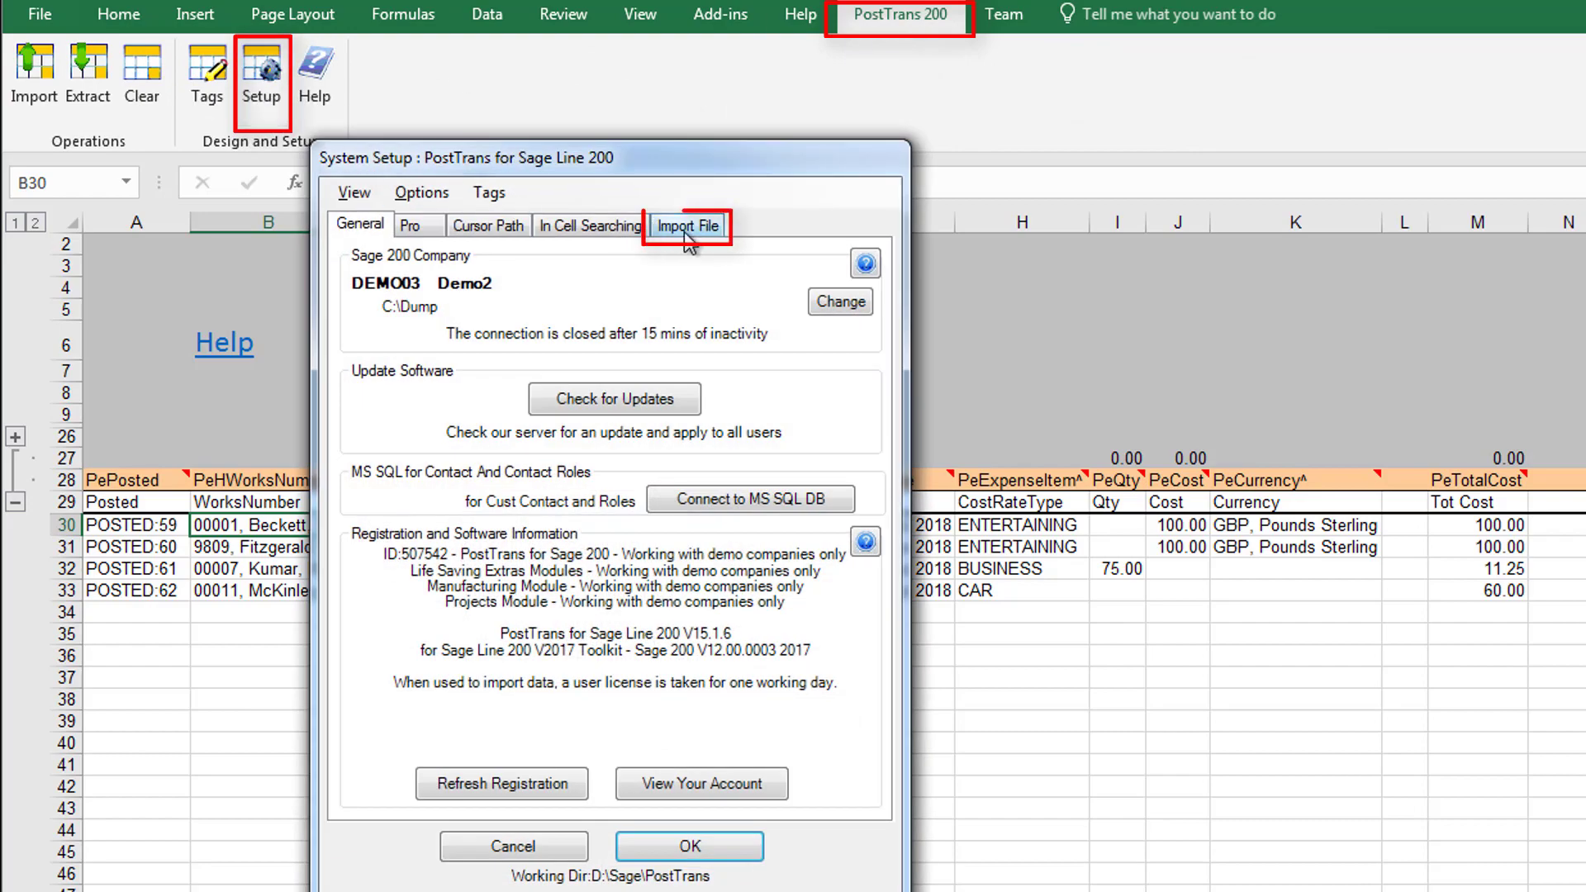
left_click(688, 235)
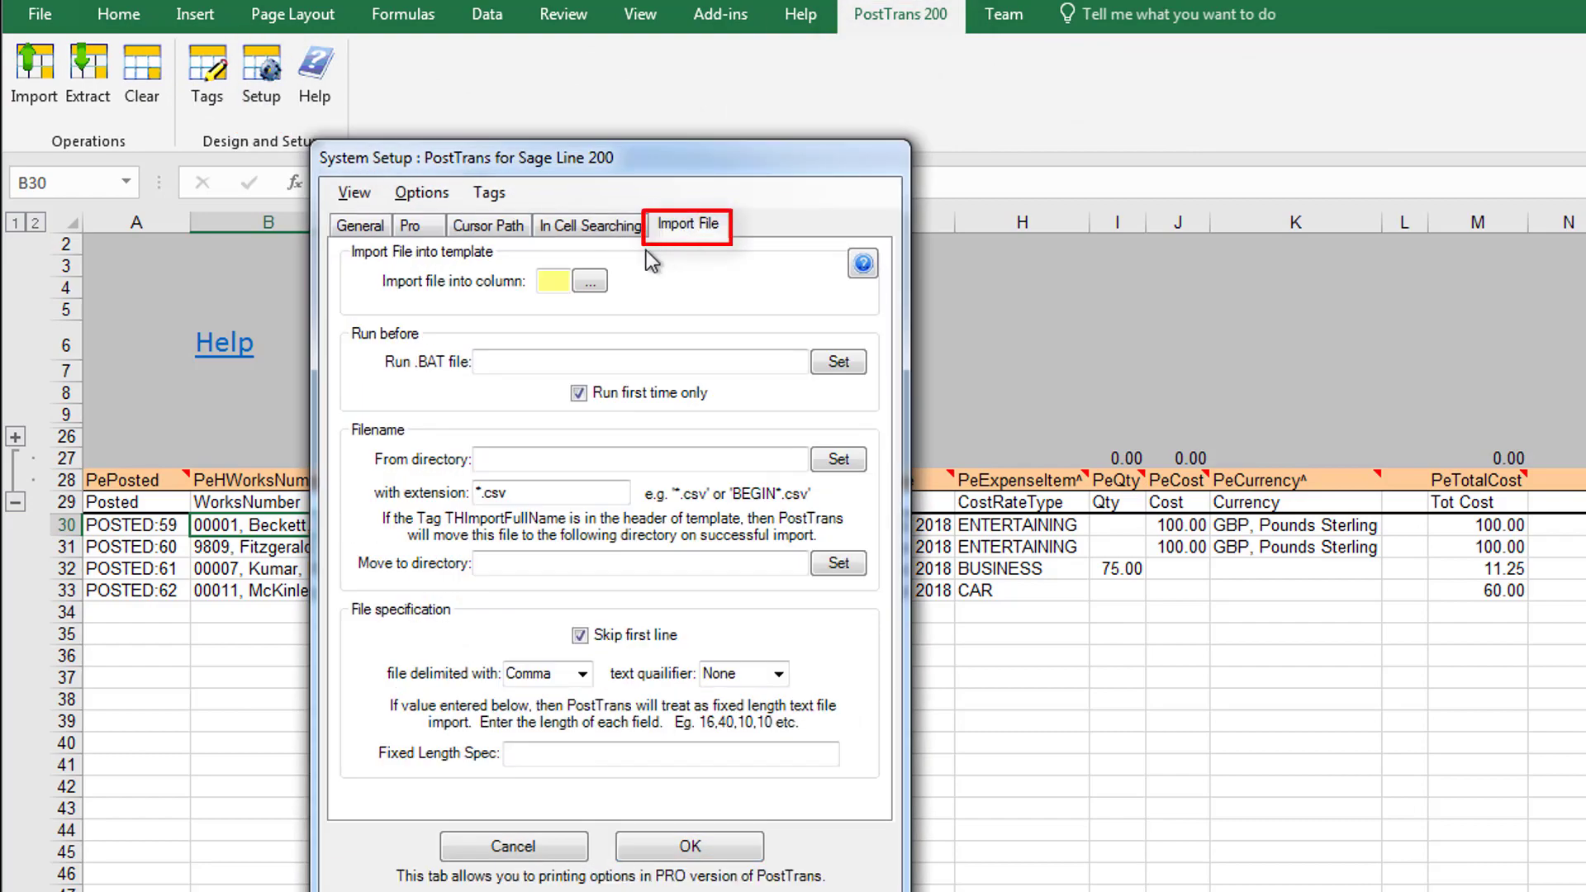
left_click(590, 283)
left_click_drag(701, 170, 1122, 237)
left_click(975, 350)
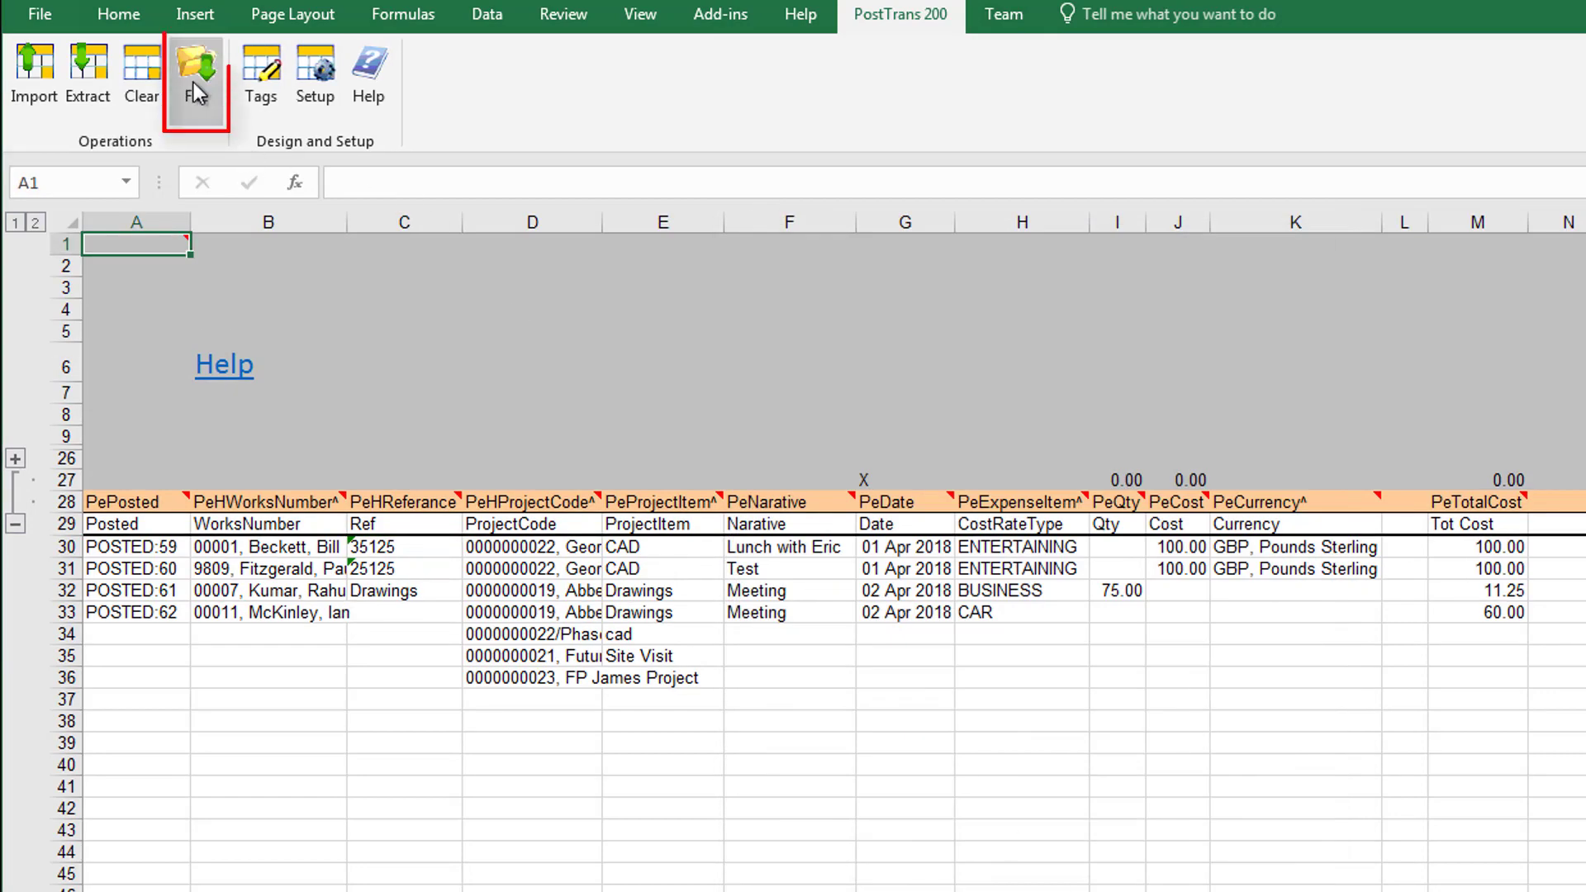
Browse the Sage200Examples CSV files, cancel without importing, and select claim rows B to K
left_click(193, 78)
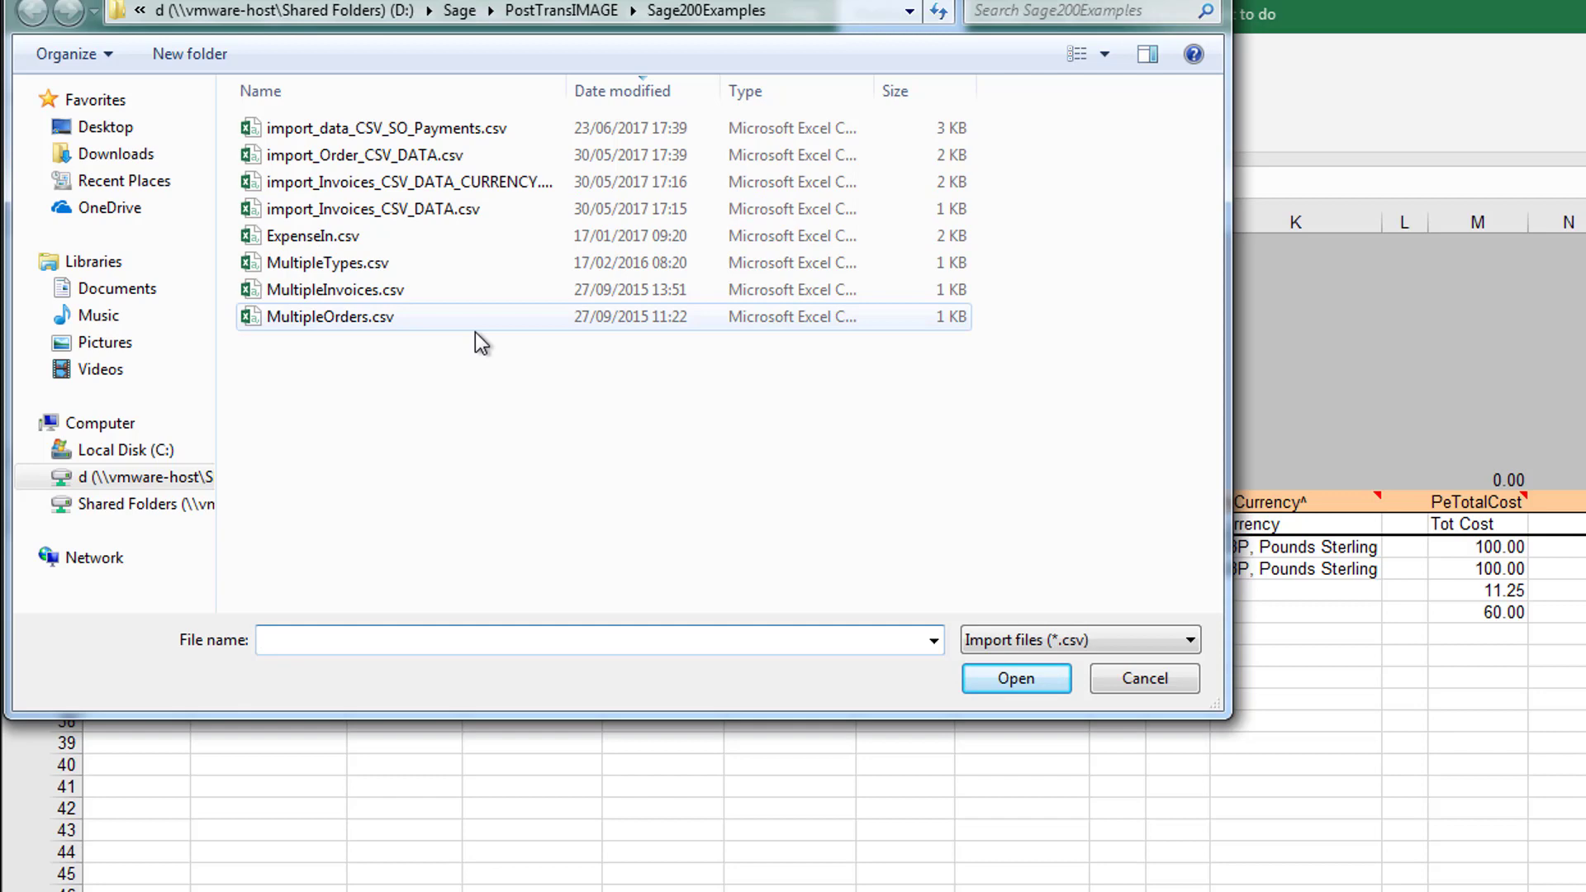
left_click(1141, 684)
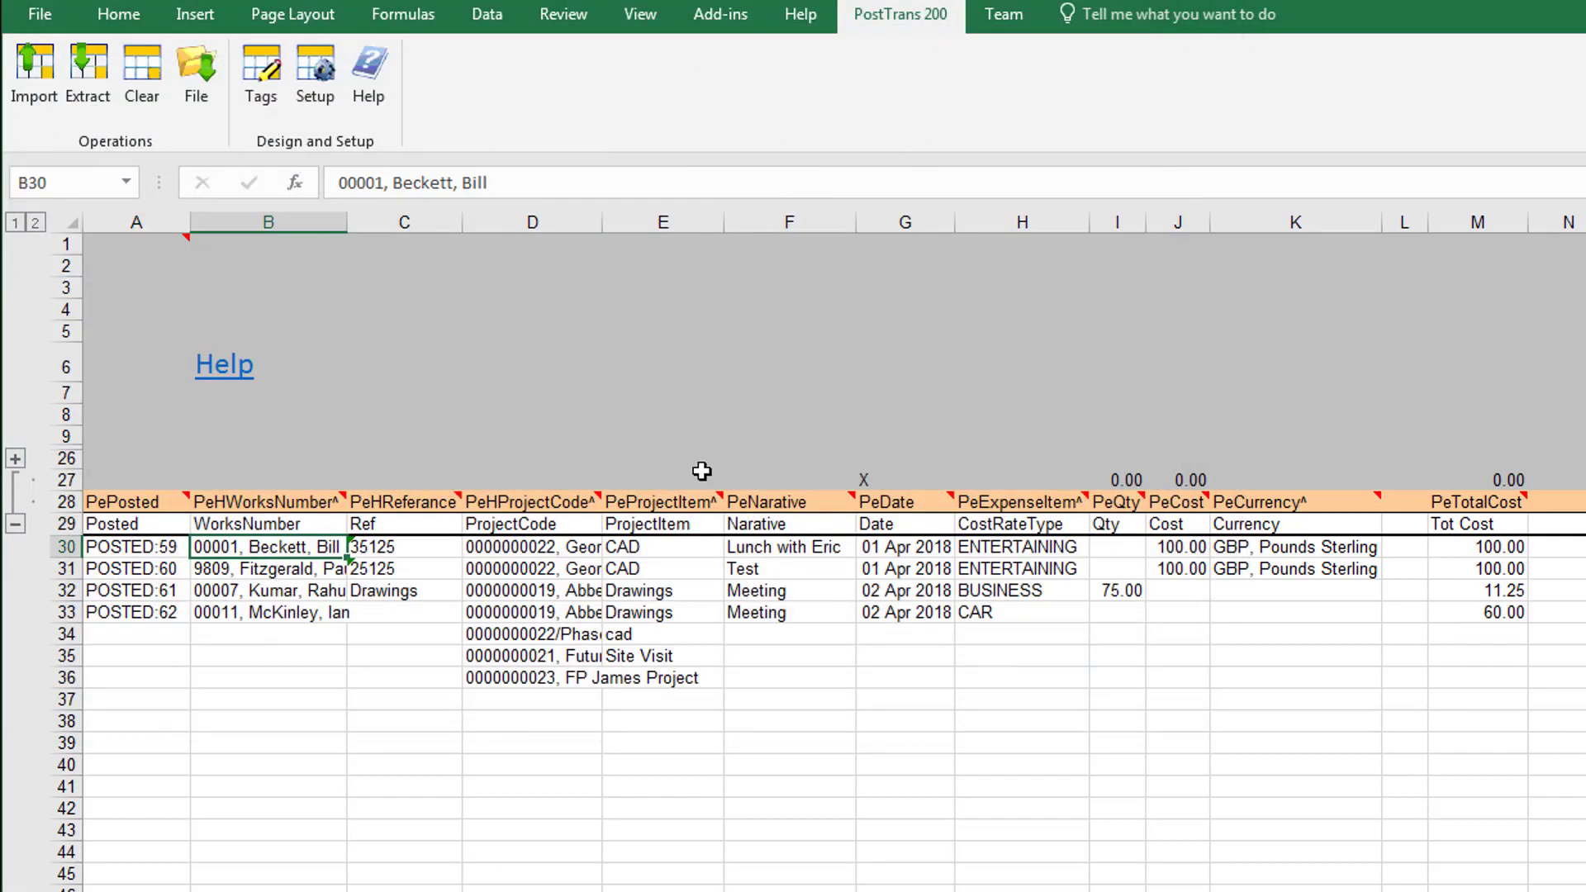
left_click_drag(248, 546, 1297, 890)
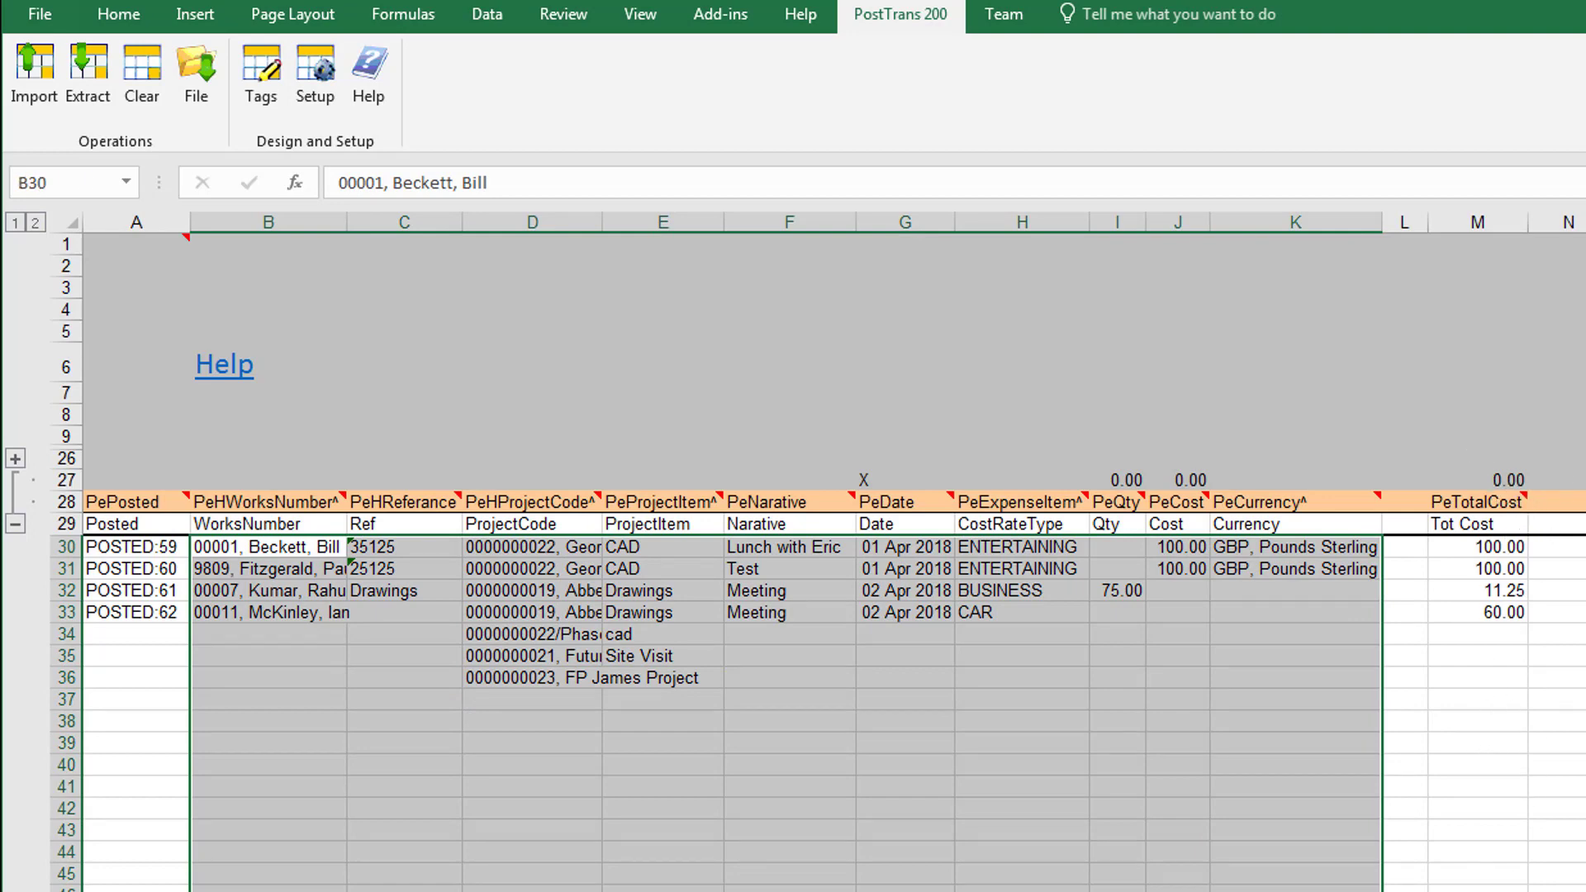
left_click(719, 670)
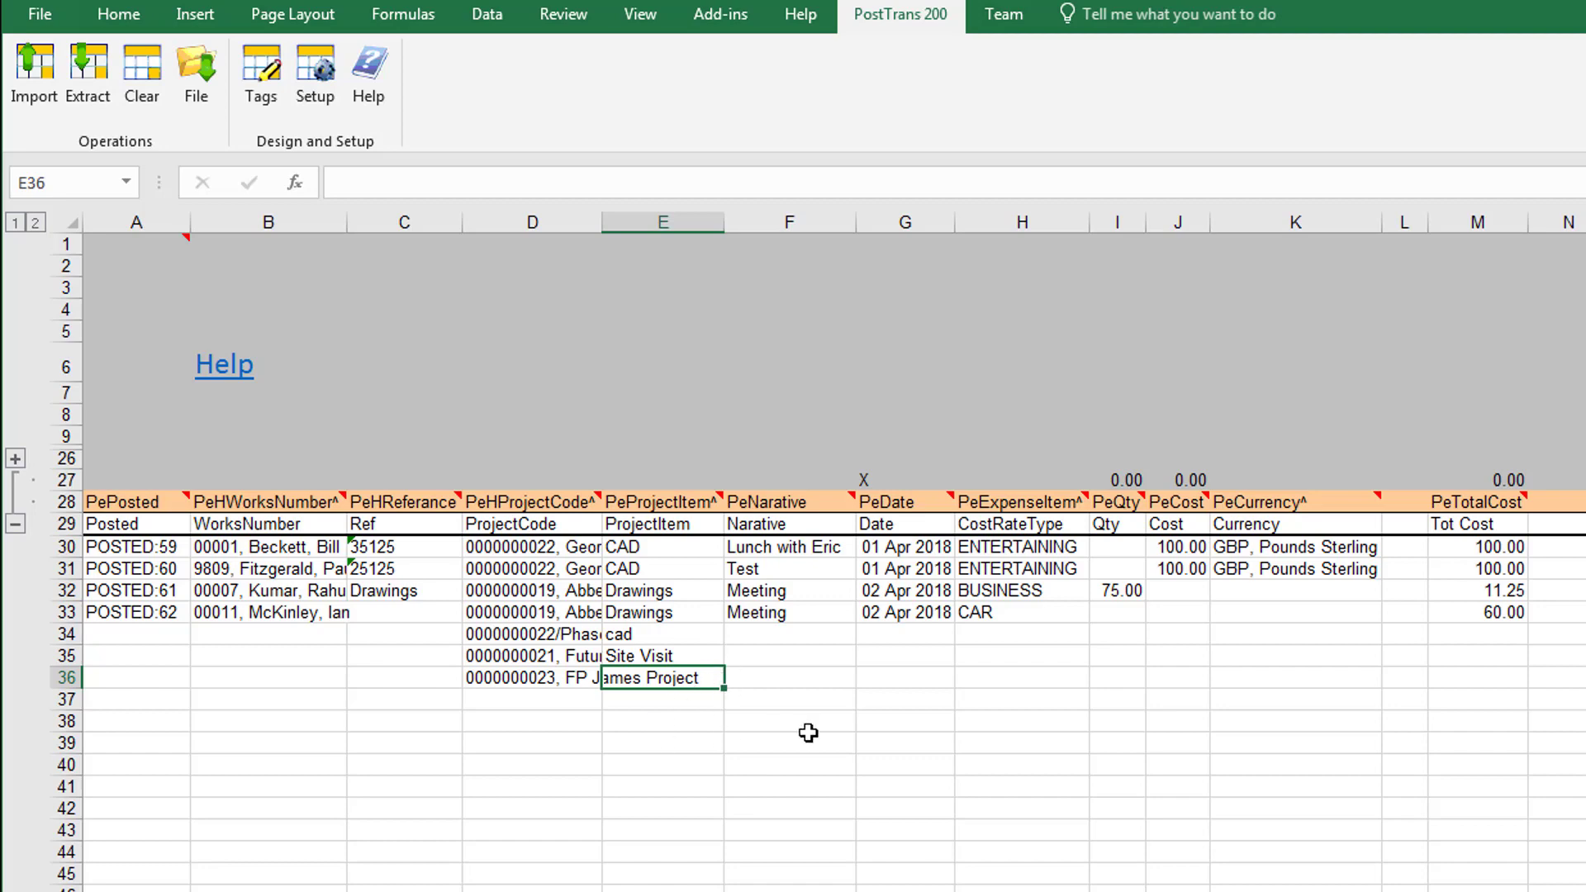
left_click(1022, 675)
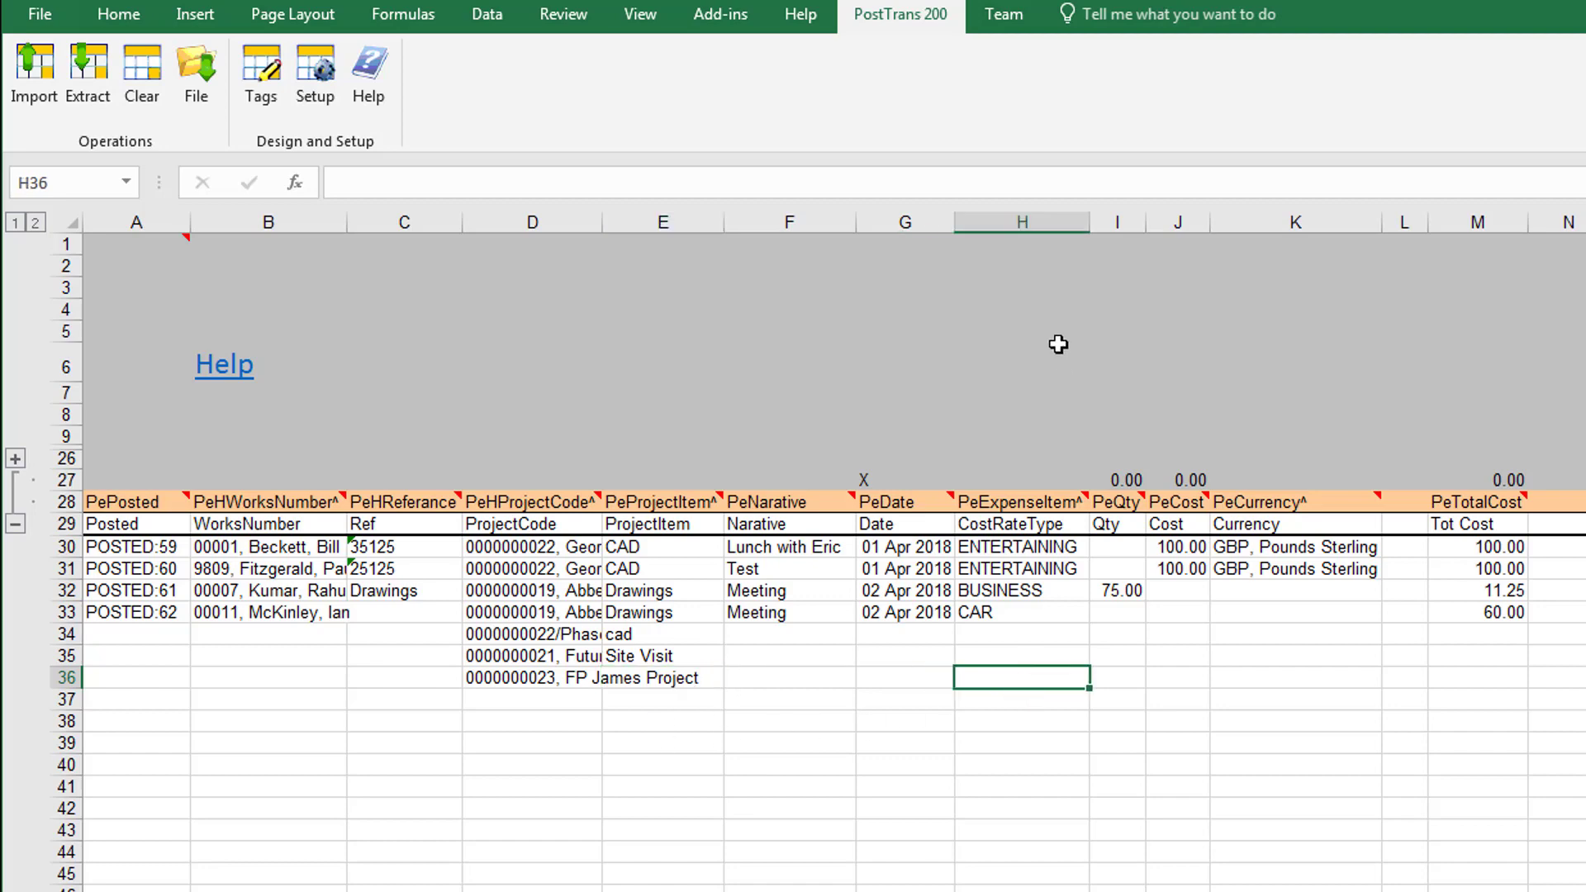
left_click_drag(1034, 543, 1020, 615)
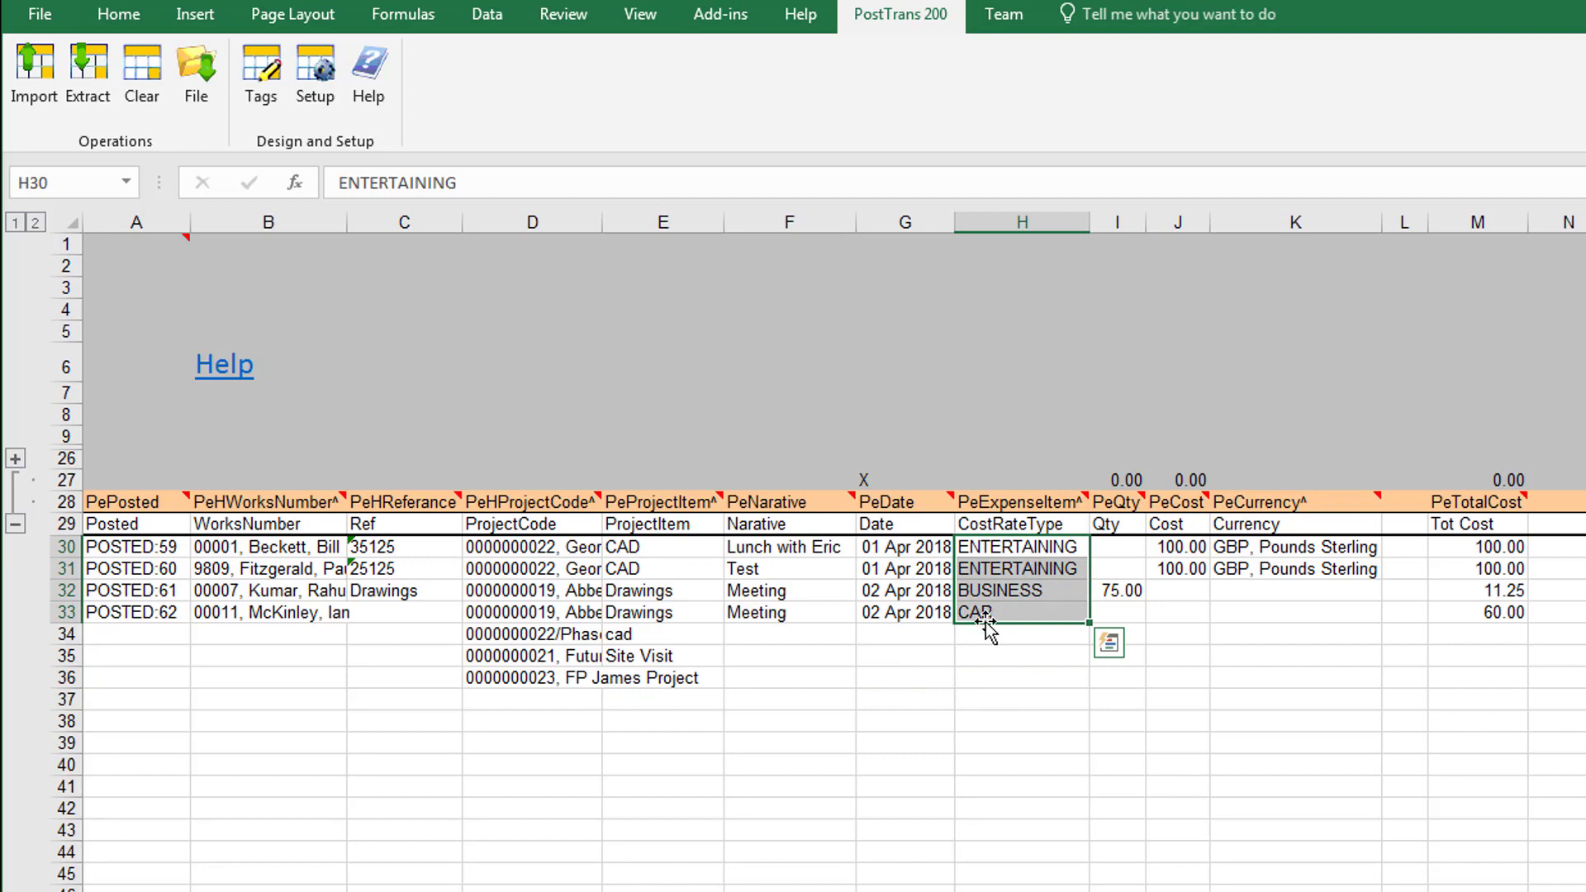